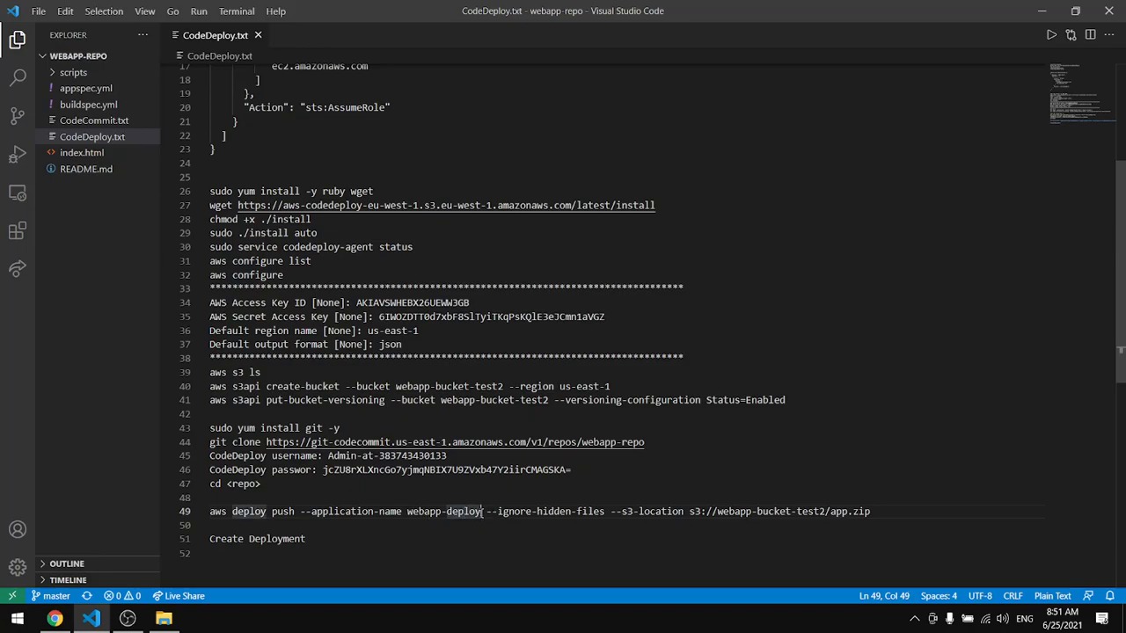
# Change the application name in the aws deploy push command to webapp and save CodeDeploy.txt
pyautogui.press('BackSpace')
pyautogui.press('BackSpace')
pyautogui.press('BackSpace')
pyautogui.press('BackSpace')
pyautogui.press('BackSpace')
pyautogui.press('BackSpace')
pyautogui.press('BackSpace')
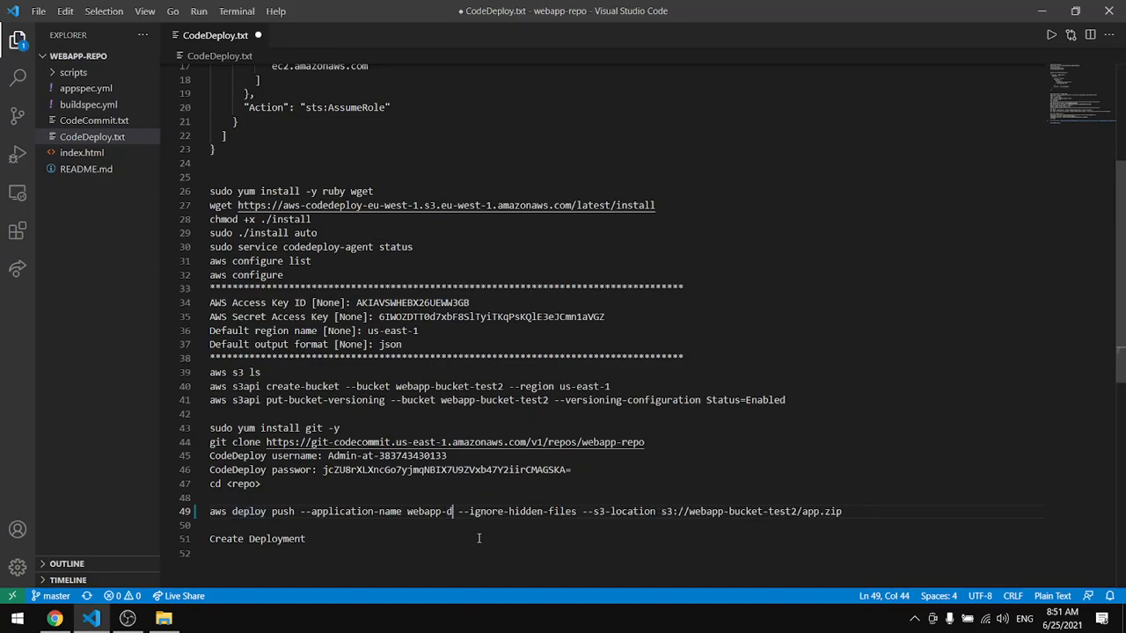
pyautogui.hotkey('ctrl', 's')
# Copy the aws deploy push command for webapp from CodeDeploy.txt and run it in the EC2 instance terminal in Chrome
pyautogui.tripleClick(456, 511)
pyautogui.hotkey('ctrl', 'c')
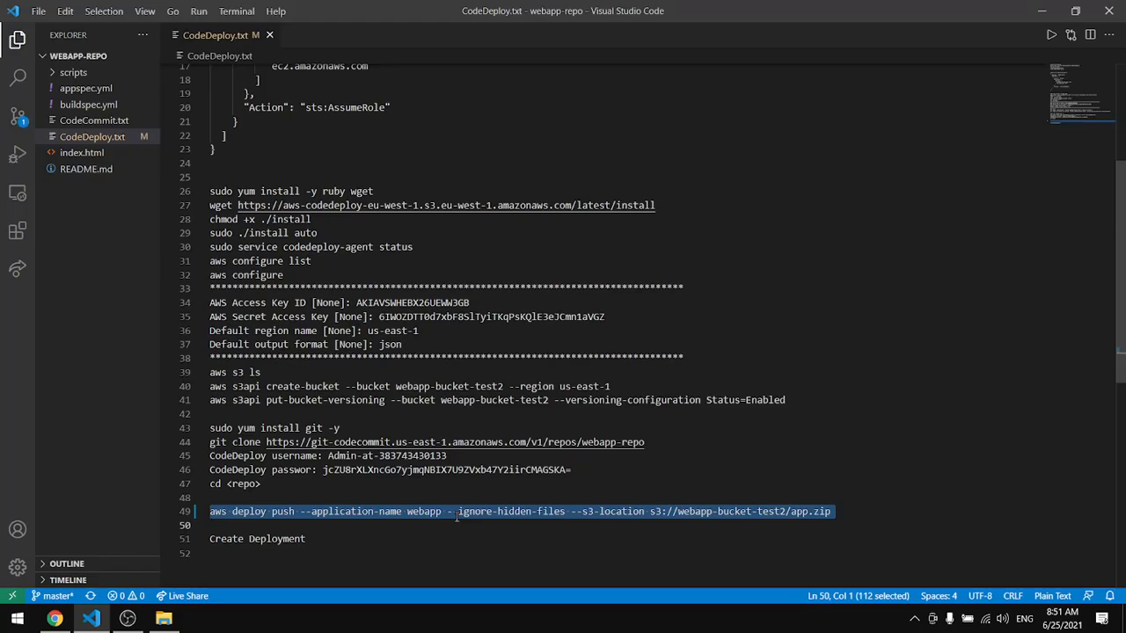
pyautogui.hotkey('alt', 'Tab')
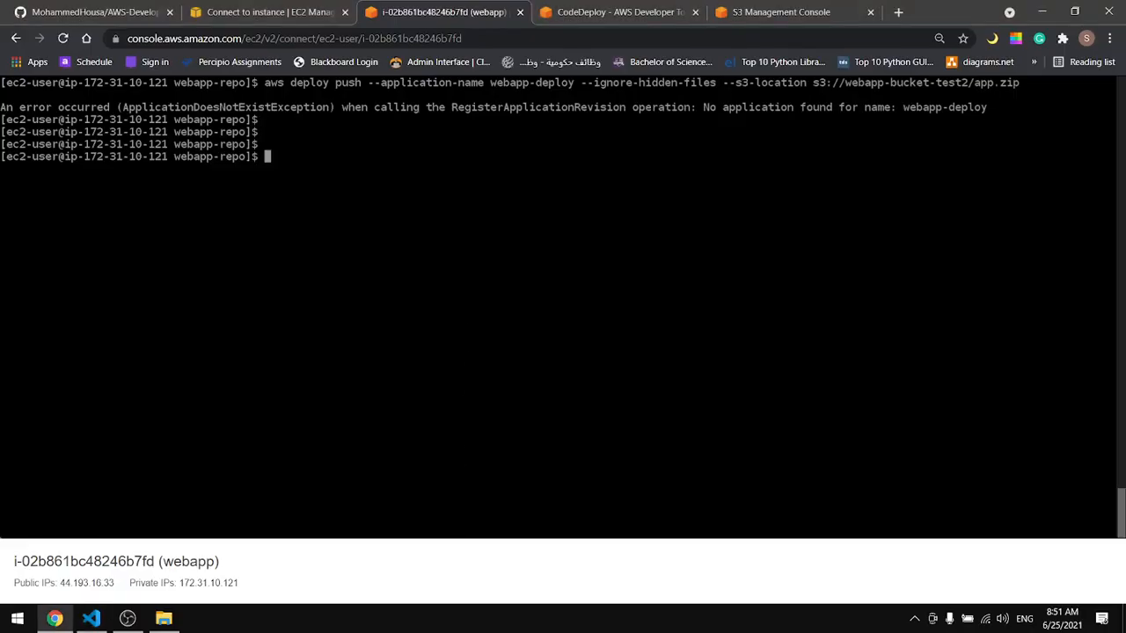
pyautogui.hotkey('ctrl', 'v')
pyautogui.press('Return')
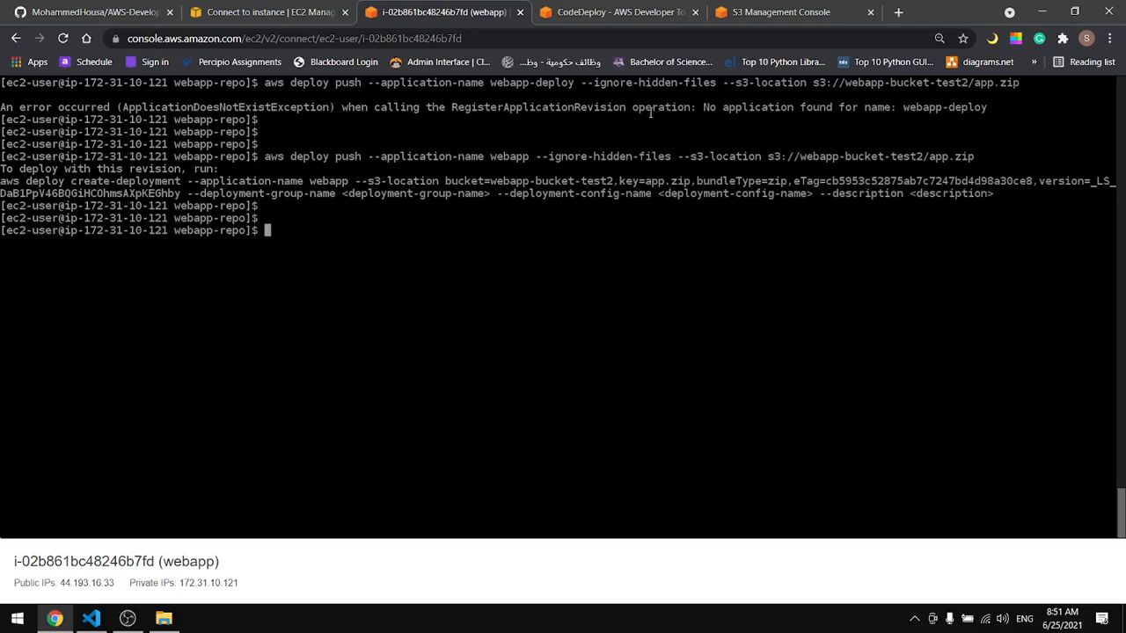
# Start a new CodeDeploy deployment for the webapp-group deployment group
pyautogui.click(624, 16)
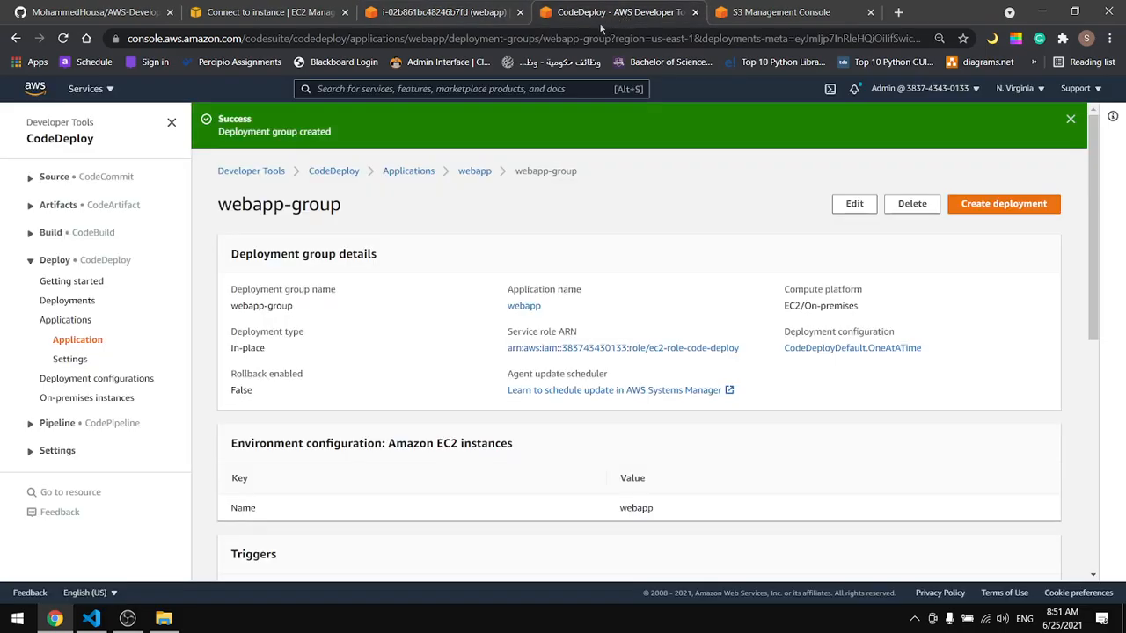
pyautogui.click(286, 14)
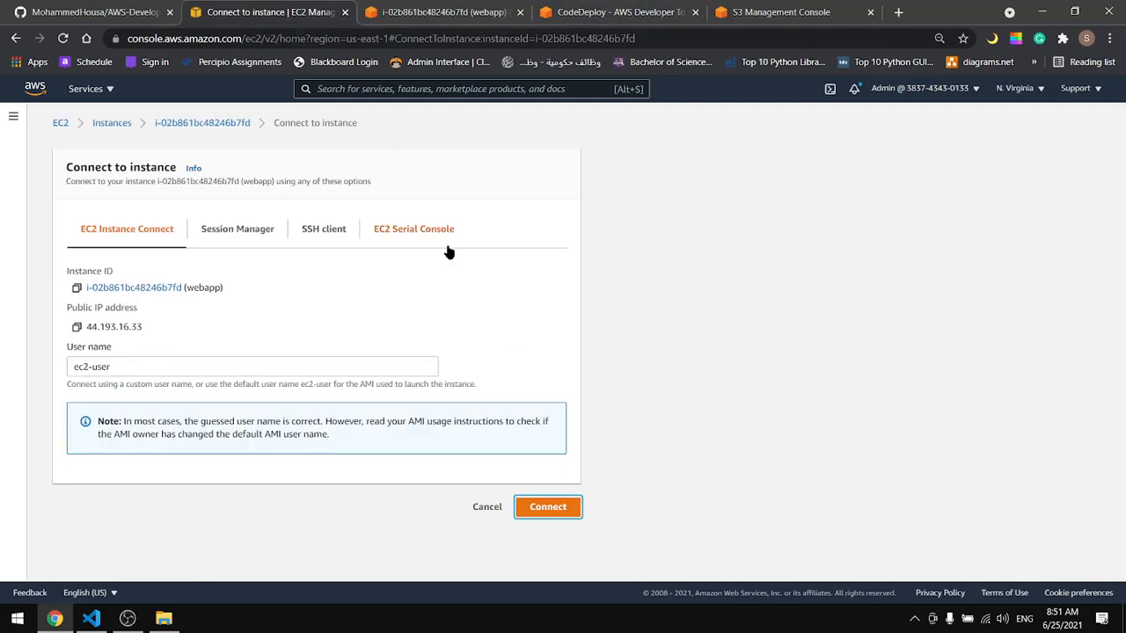
pyautogui.hotkey('alt', 'Tab')
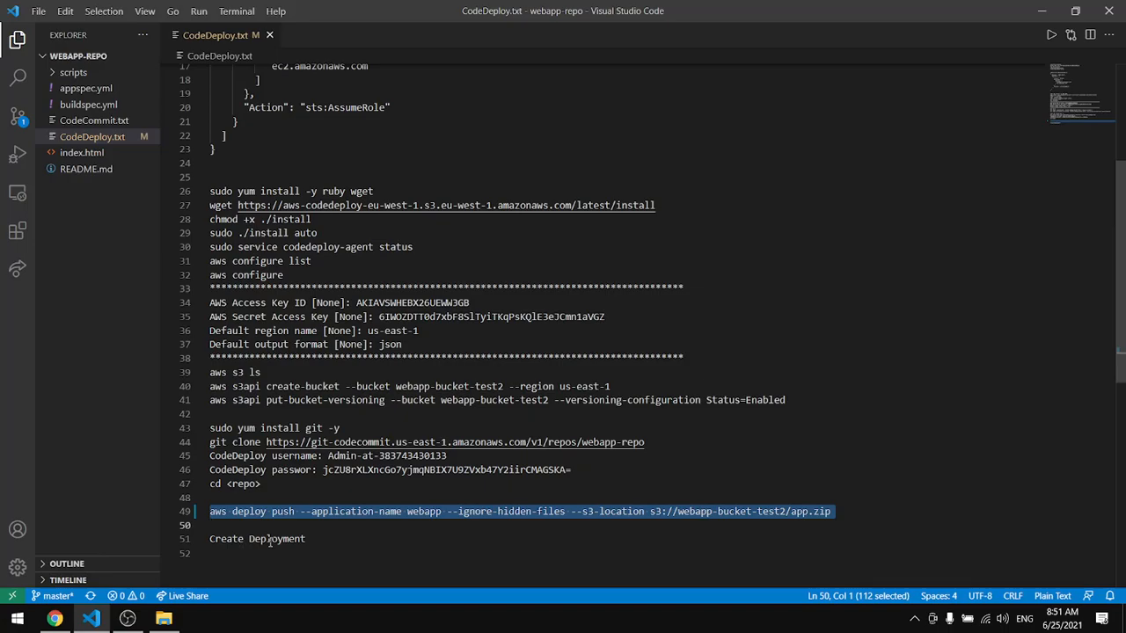
pyautogui.hotkey('alt', 'Tab')
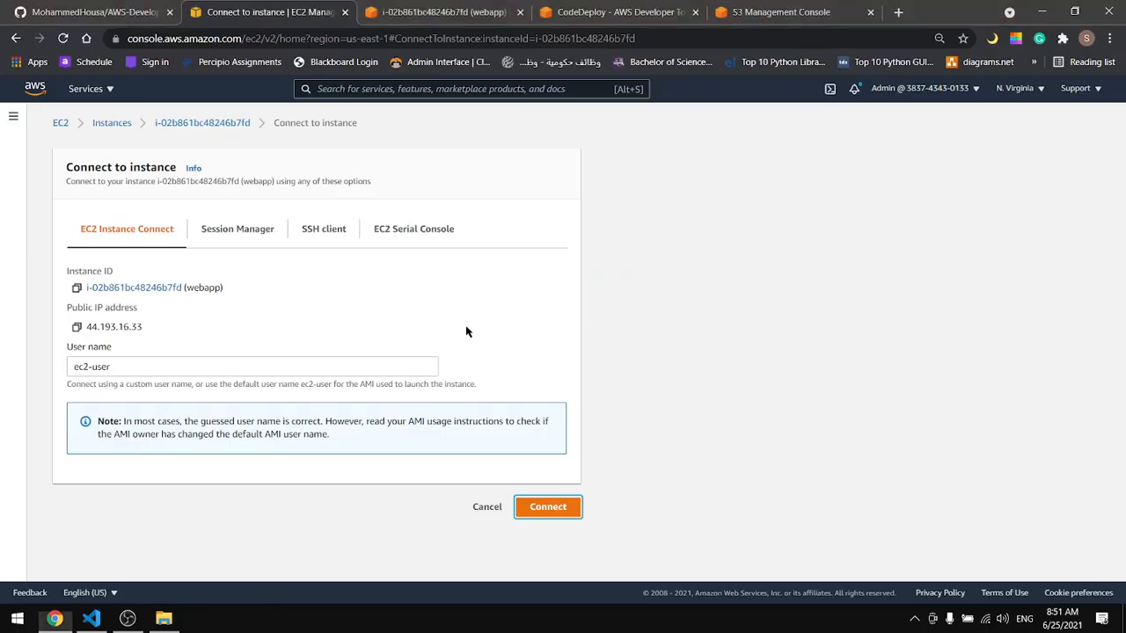
pyautogui.click(582, 8)
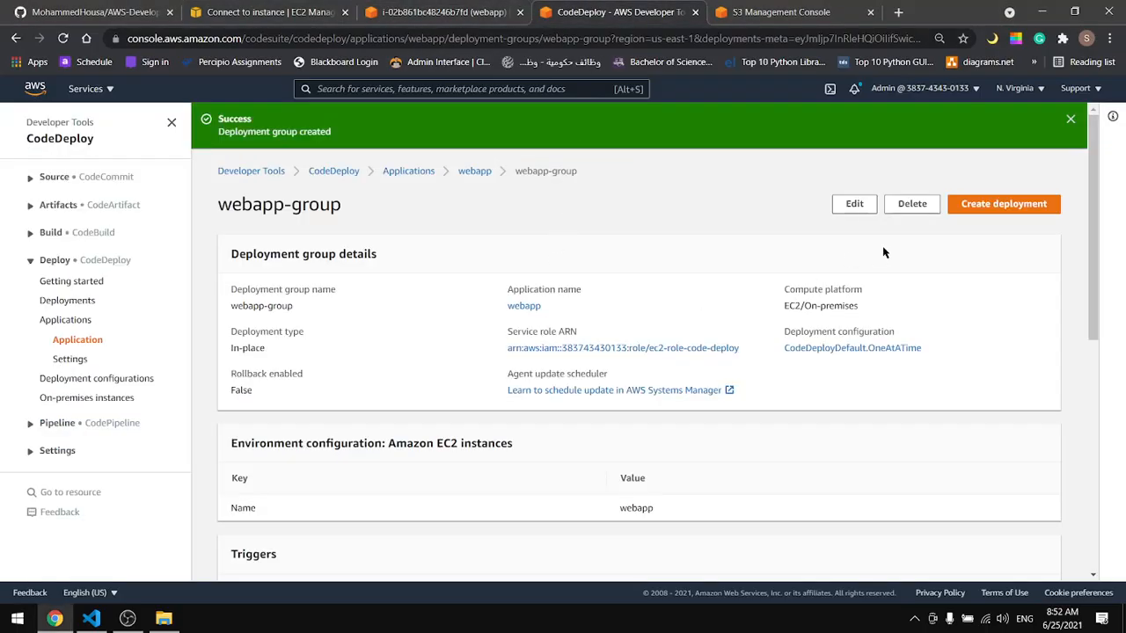
pyautogui.click(986, 215)
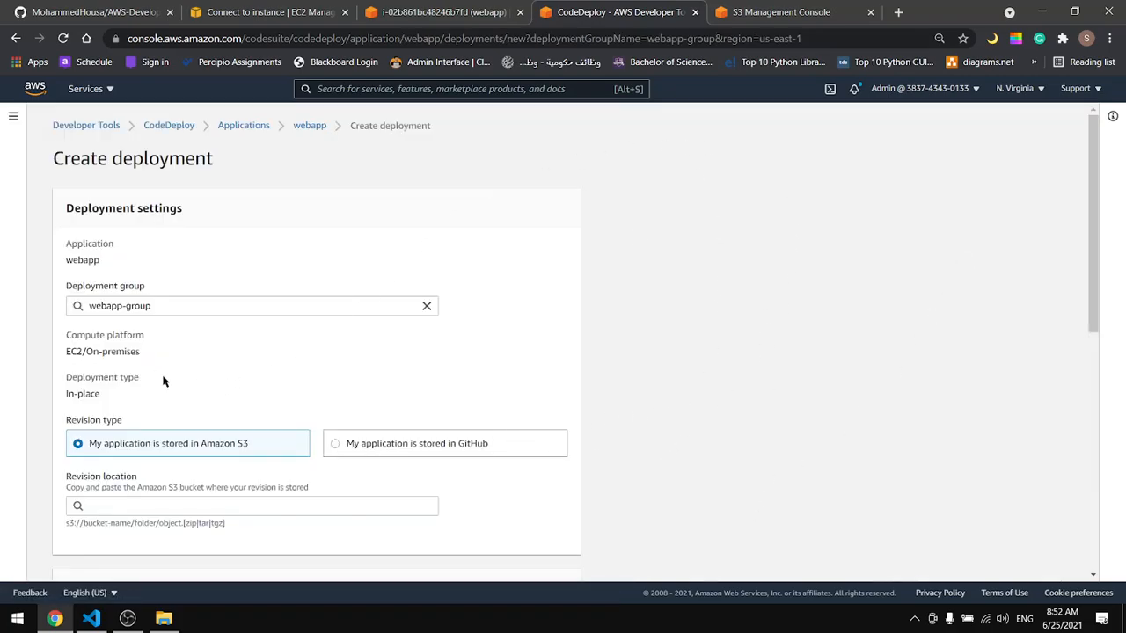
pyautogui.click(160, 310)
pyautogui.scroll(-1, 157, 273)
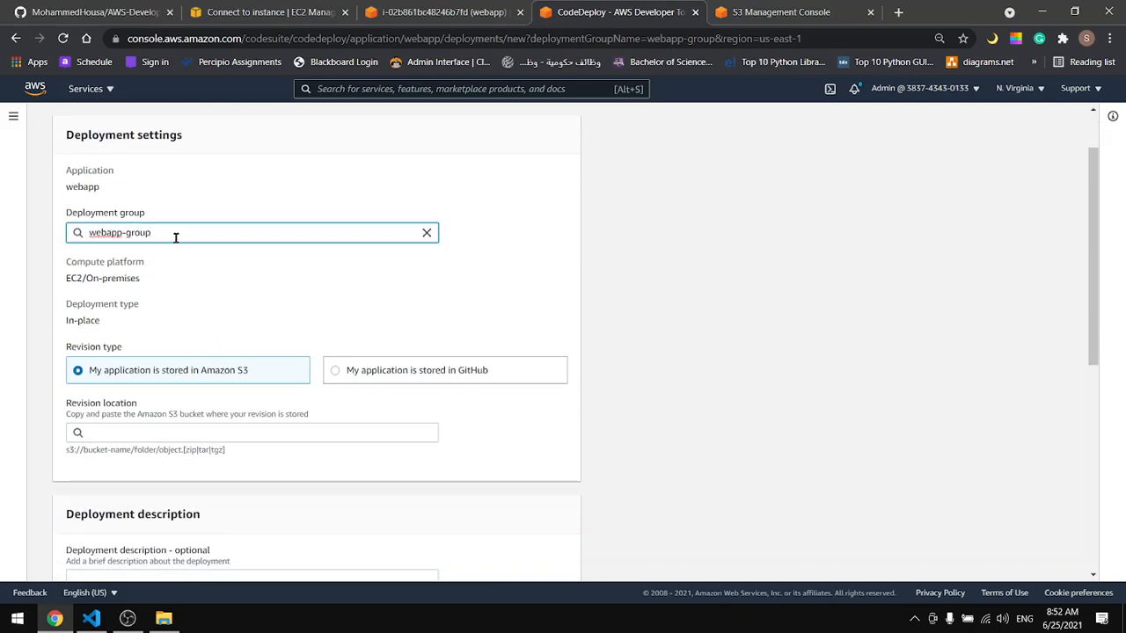
# Set the revision location to the listed s3://webapp-bucket-test2/app.zip version and create the deployment
pyautogui.click(137, 434)
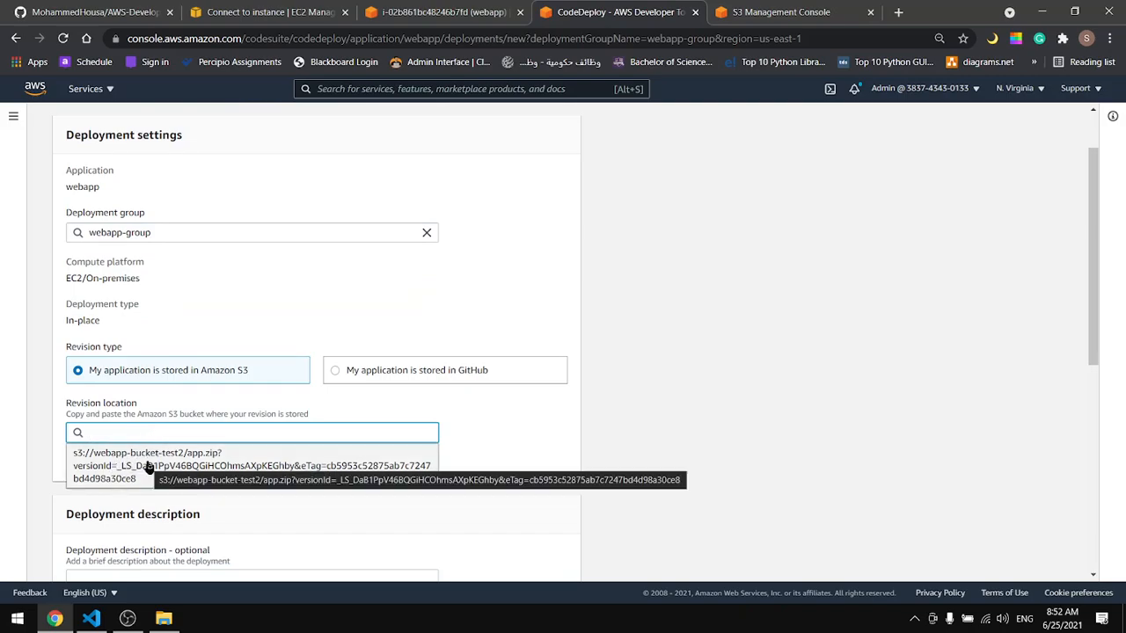
pyautogui.click(148, 466)
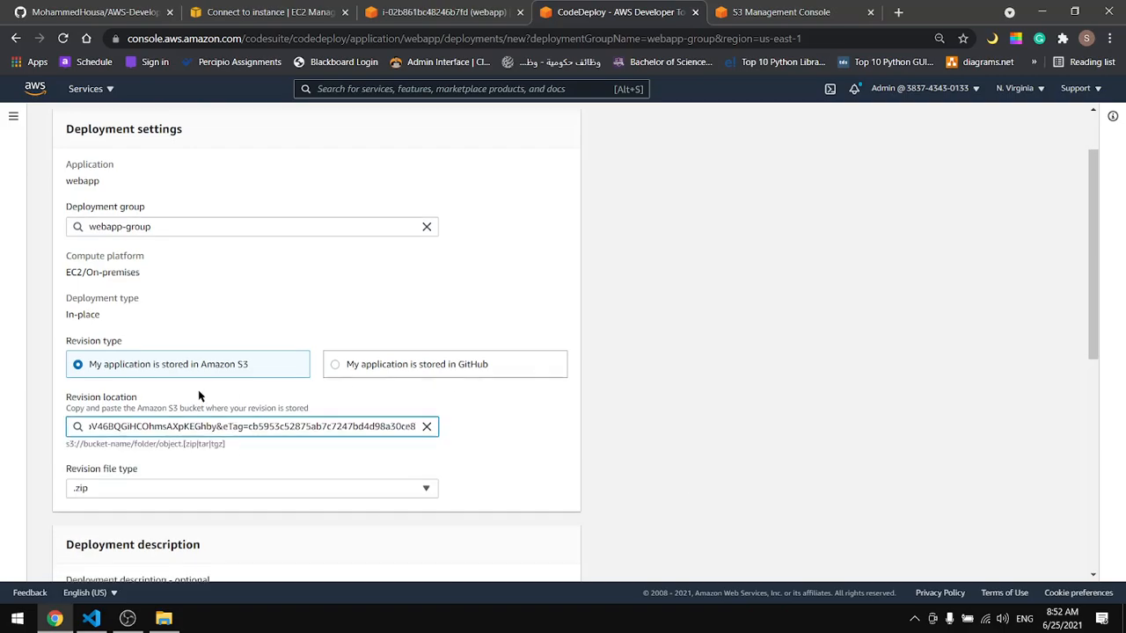
pyautogui.scroll(-4, 167, 352)
pyautogui.scroll(-2, 220, 343)
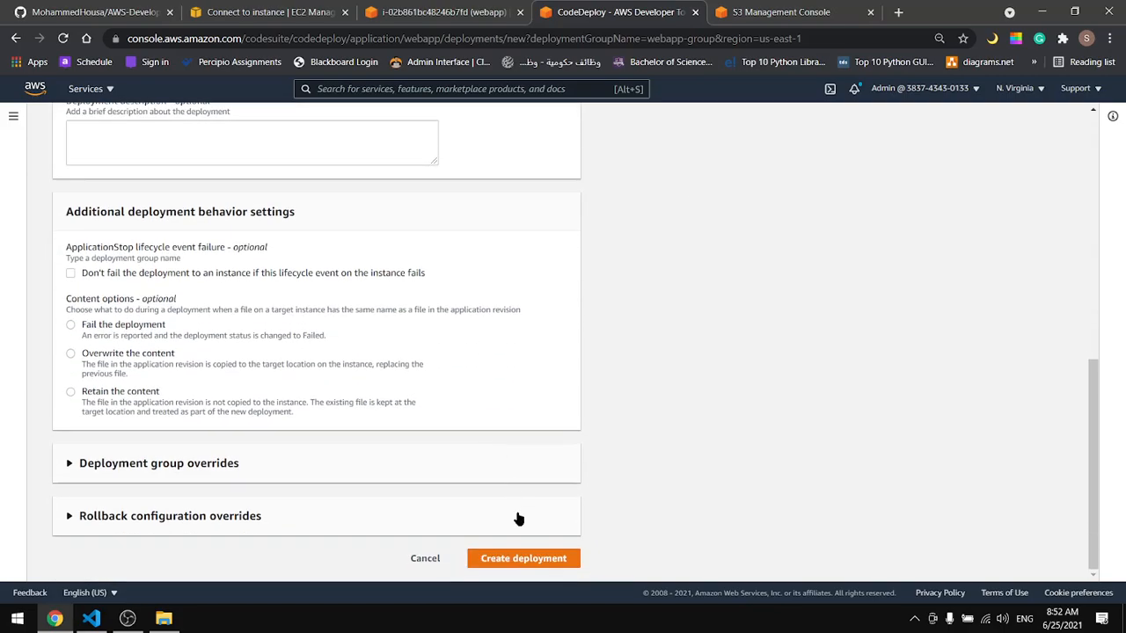
pyautogui.click(523, 560)
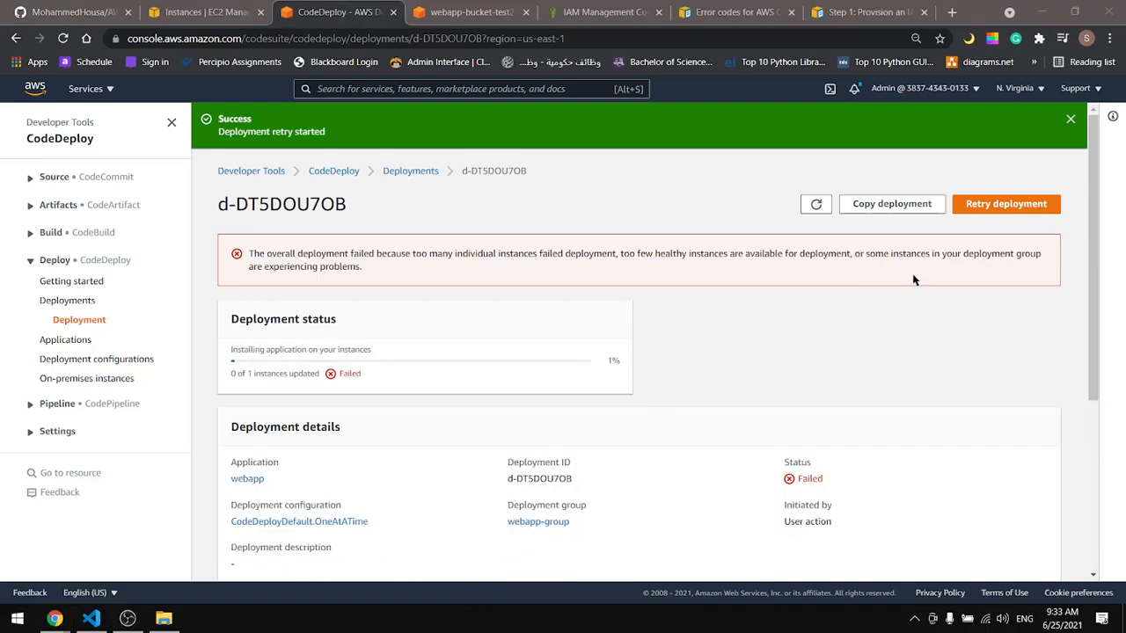
# Review the permissions policies of the ec2-role-code-deploy role in IAM and open the form for adding an inline policy
pyautogui.click(489, 12)
pyautogui.click(598, 12)
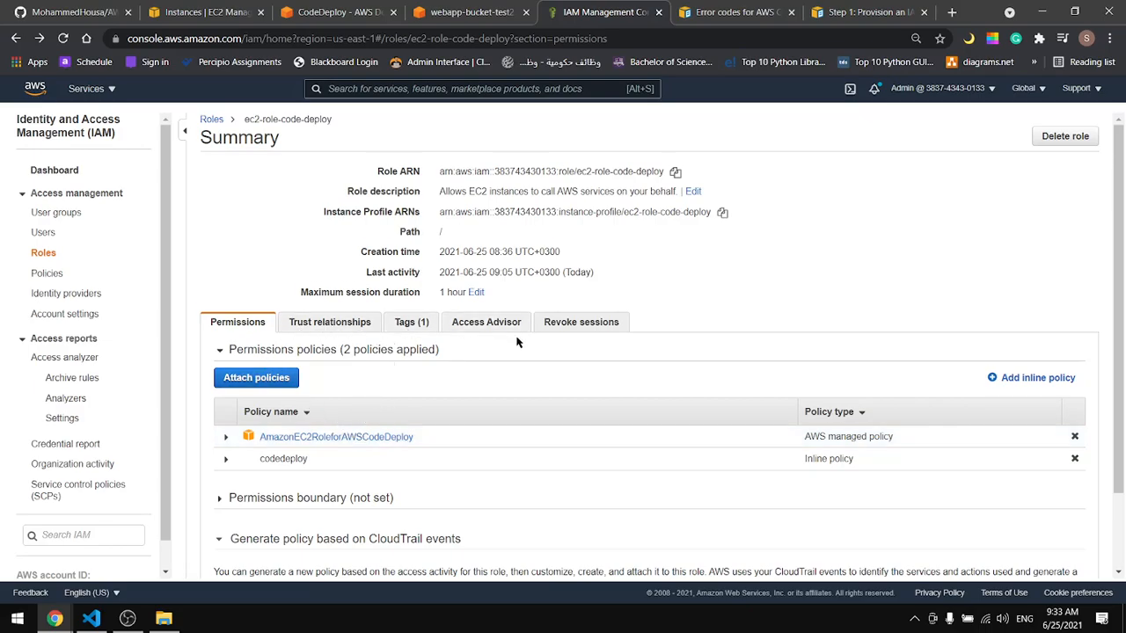
pyautogui.scroll(-2, 517, 342)
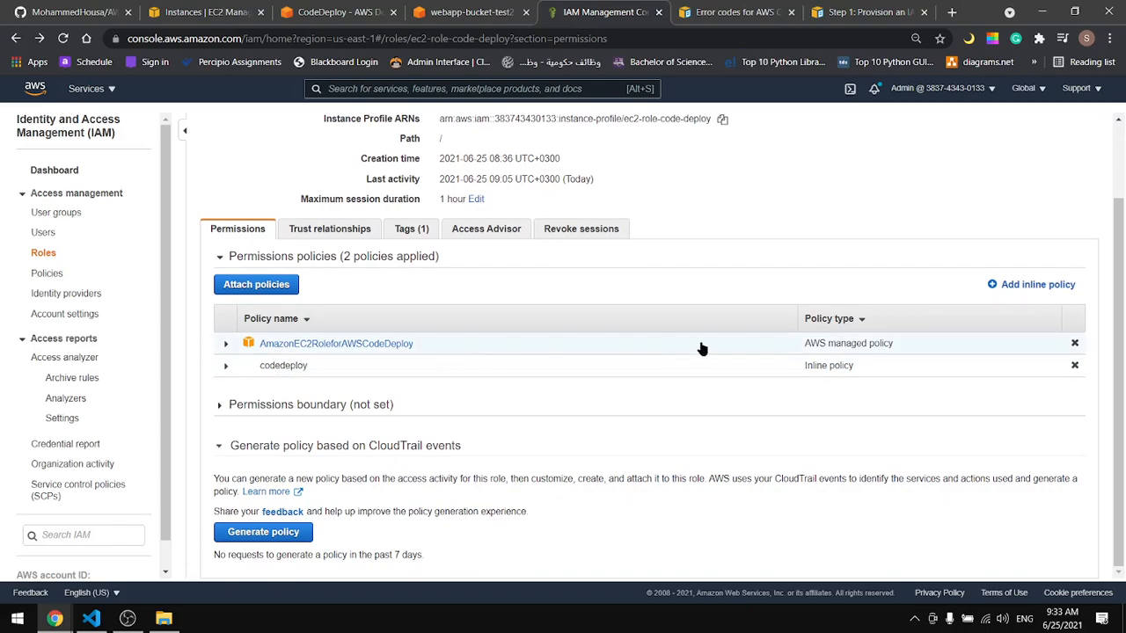
pyautogui.click(1042, 291)
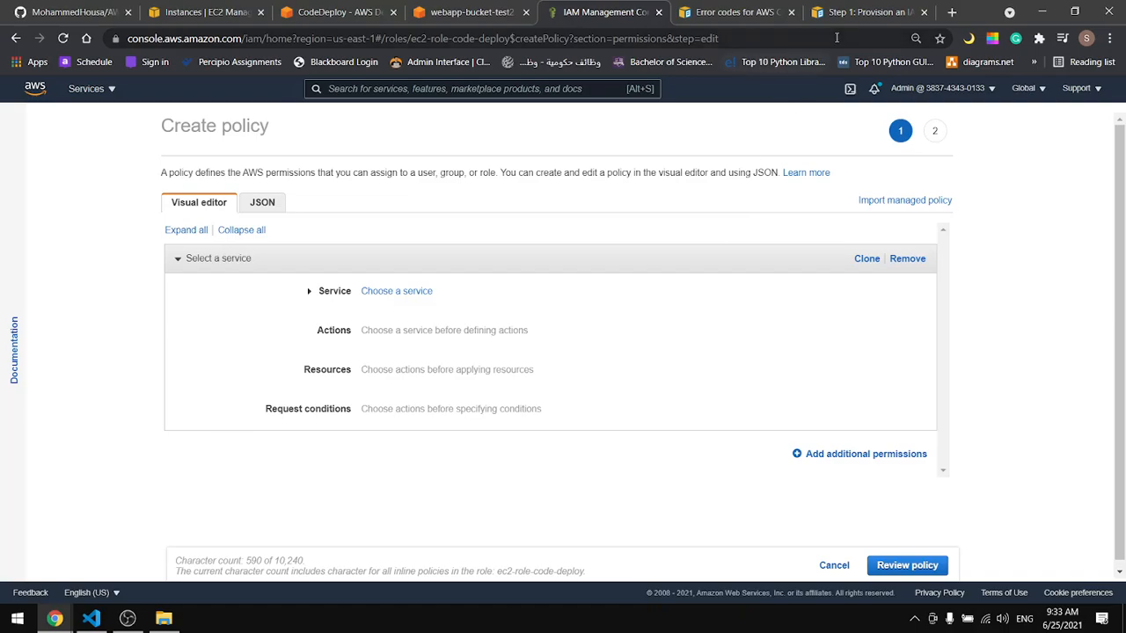
# Examine the CodeDeploy access policy JSON in the documentation page "Step 1: Provision an IAM user"
pyautogui.click(858, 12)
pyautogui.scroll(7, 410, 376)
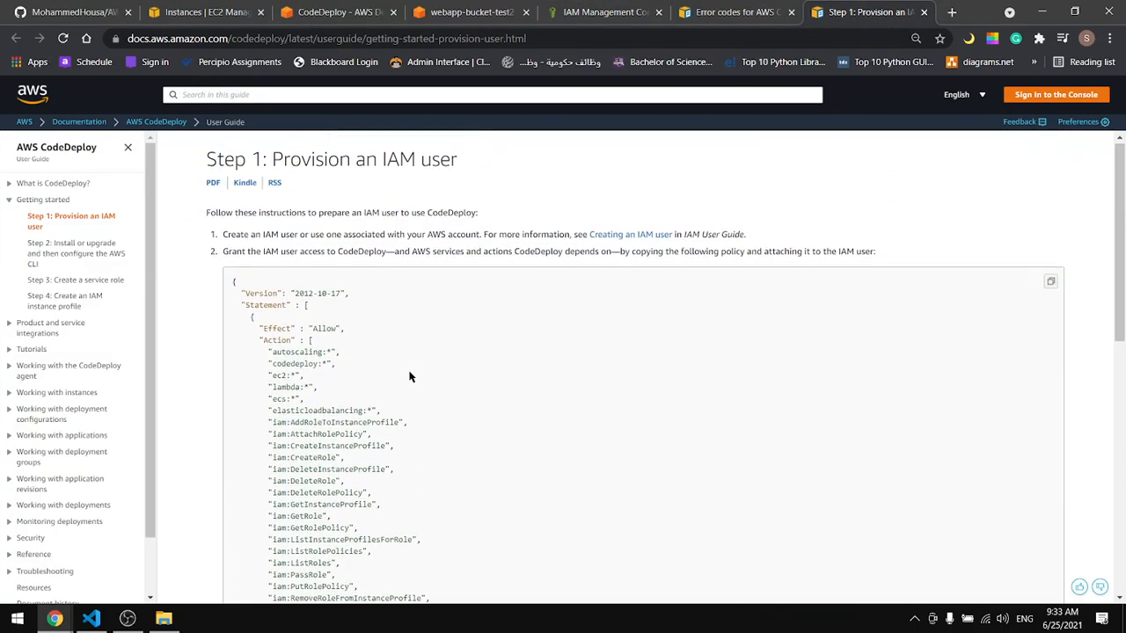
pyautogui.moveTo(231, 281); pyautogui.dragTo(333, 145)
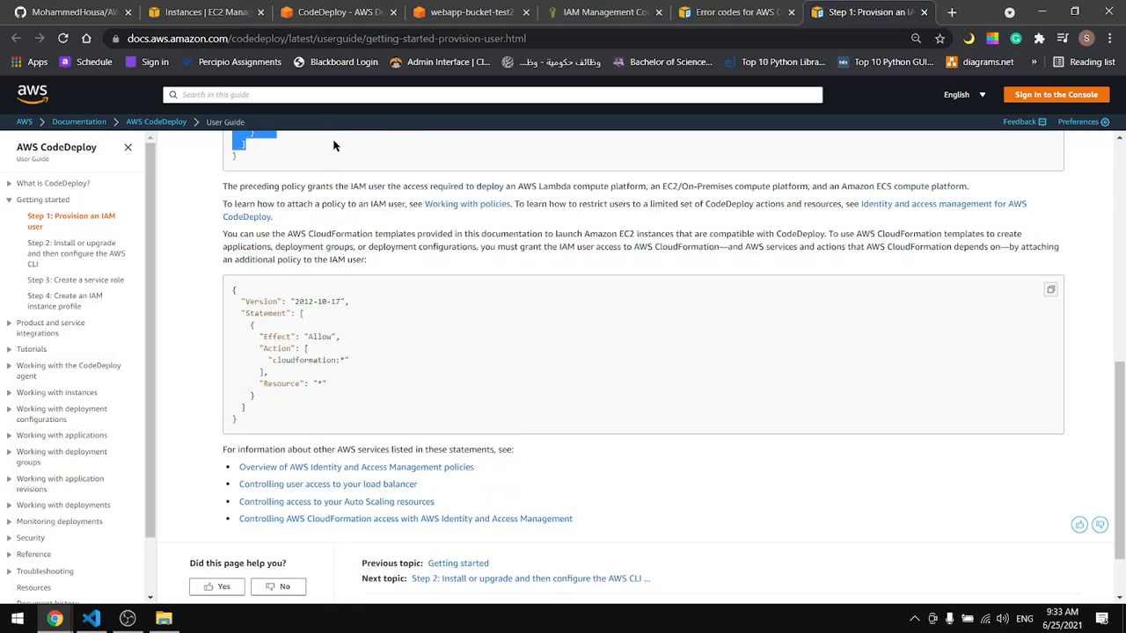
pyautogui.scroll(7, 413, 479)
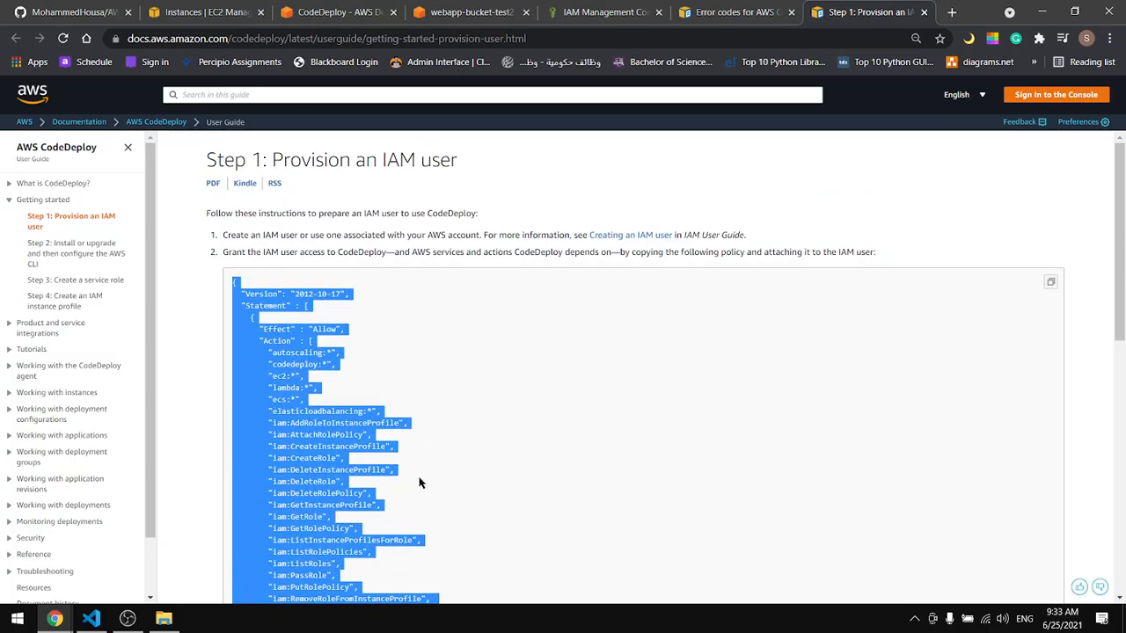
pyautogui.click(617, 384)
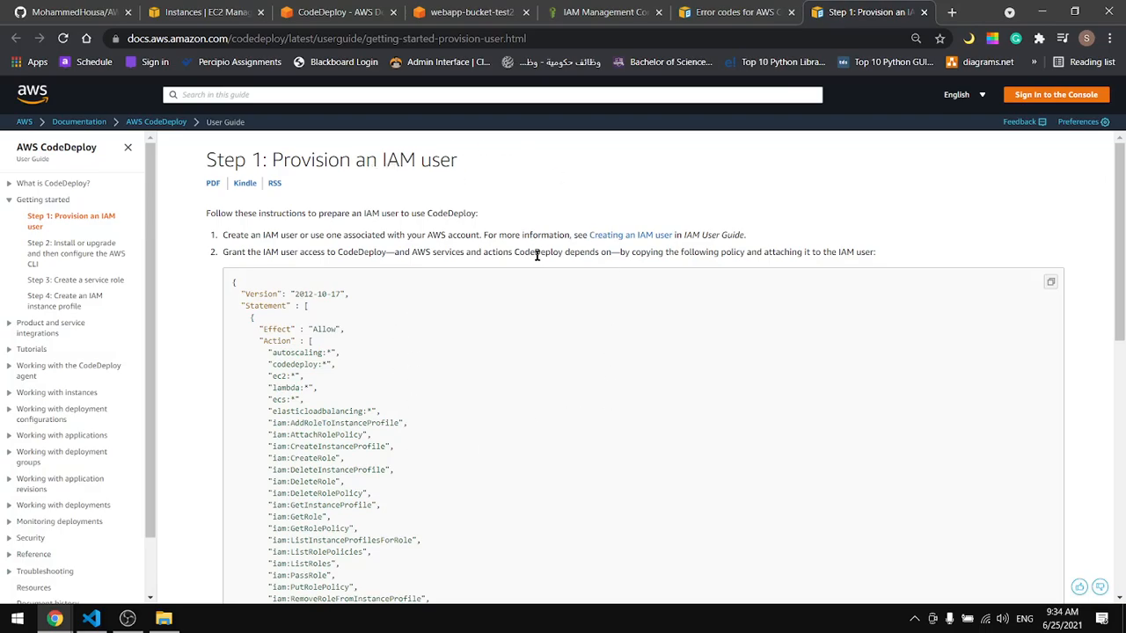
# Return to the failed CodeDeploy deployment and inspect the lifecycle events of its instance
pyautogui.click(491, 12)
pyautogui.click(567, 11)
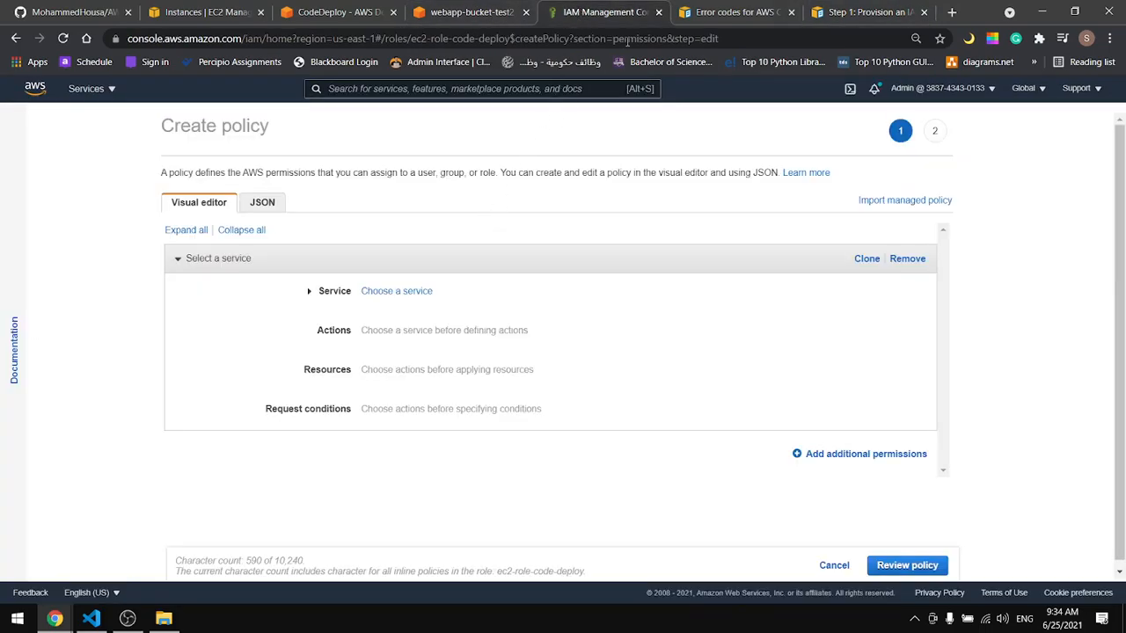
pyautogui.click(473, 7)
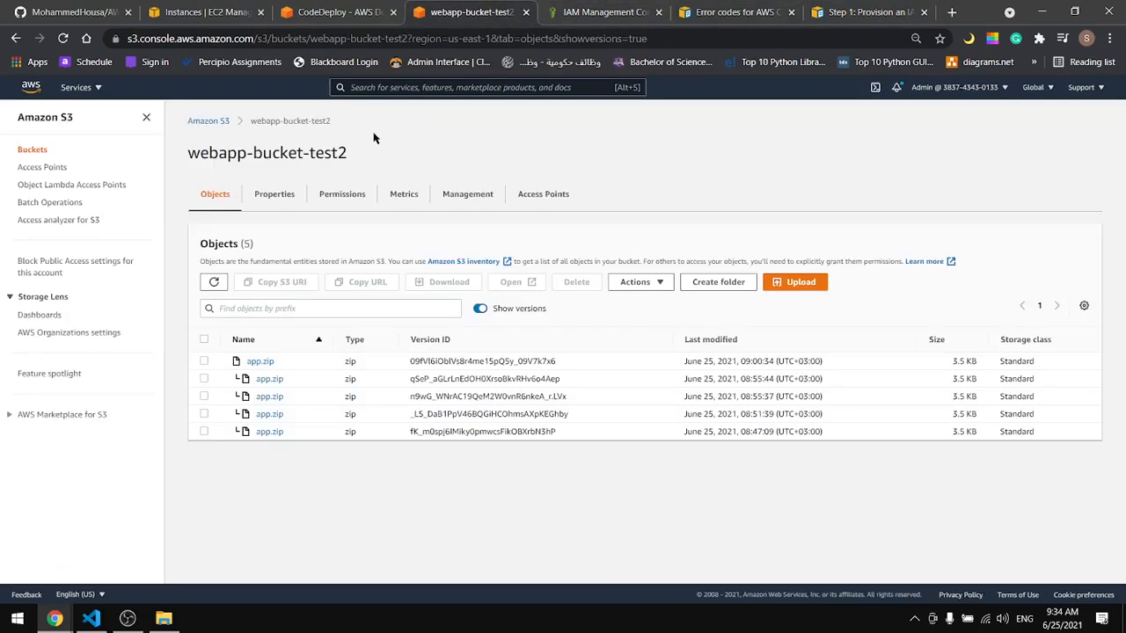
pyautogui.click(345, 16)
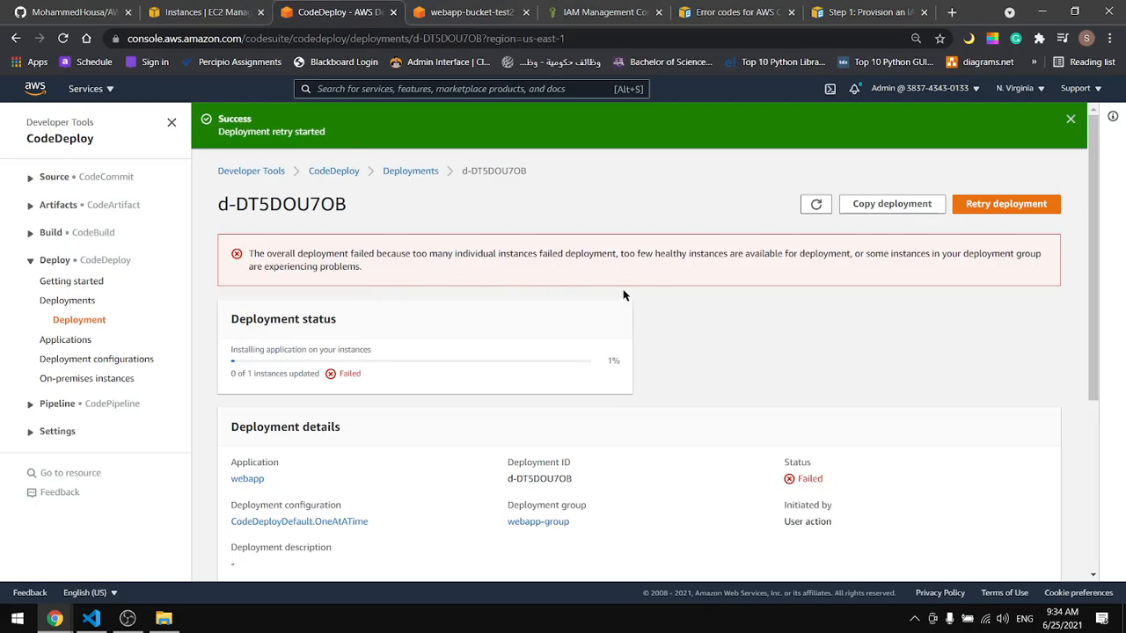
pyautogui.scroll(-3, 616, 334)
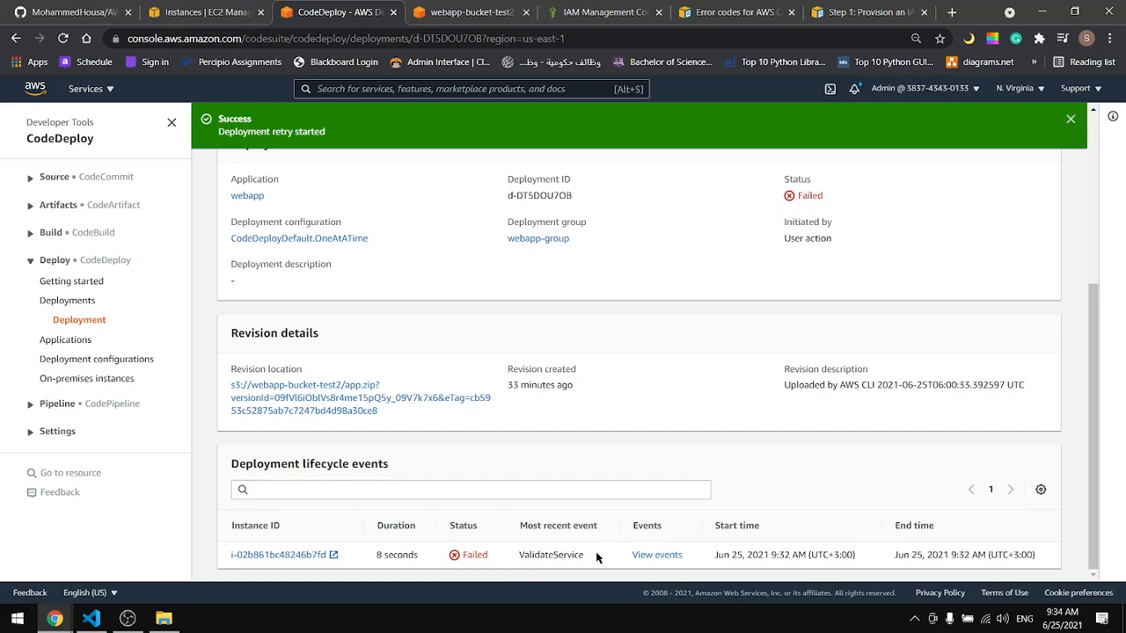
pyautogui.click(656, 555)
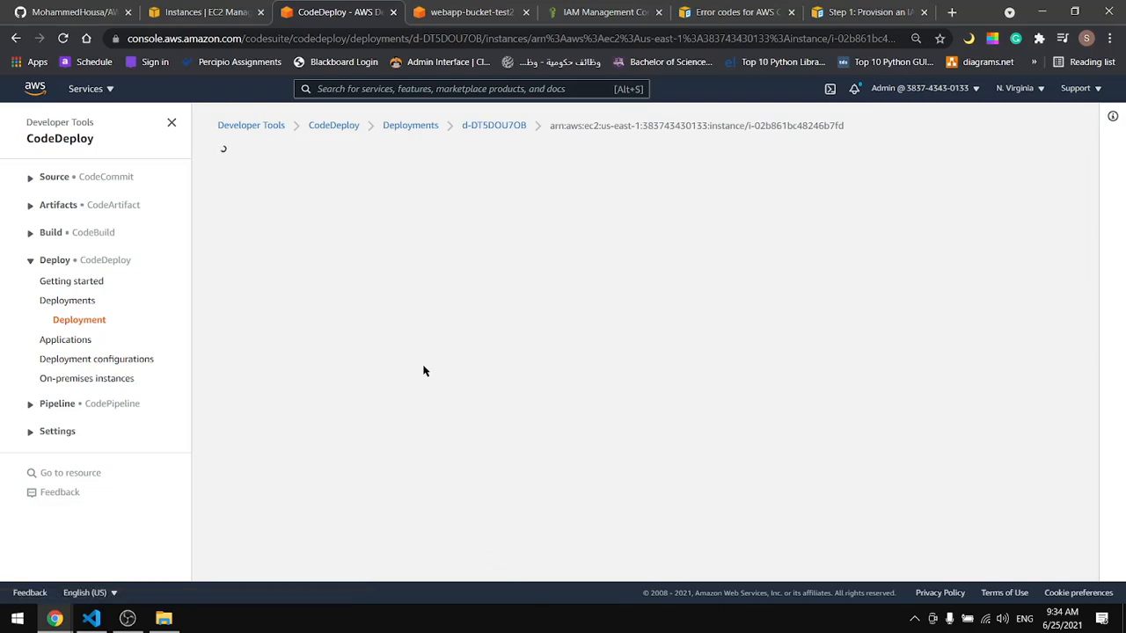
pyautogui.scroll(-5, 425, 307)
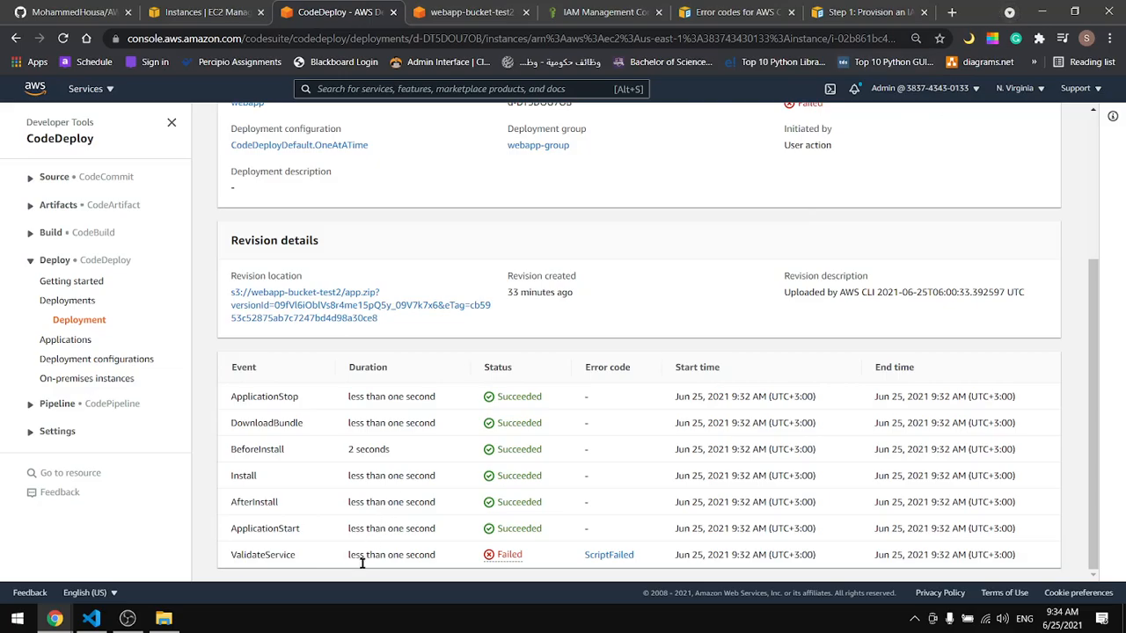
# Switch to Visual Studio Code, open validate_service.sh from the scripts folder and examine its grep FixMe check
pyautogui.hotkey('alt', 'Tab')
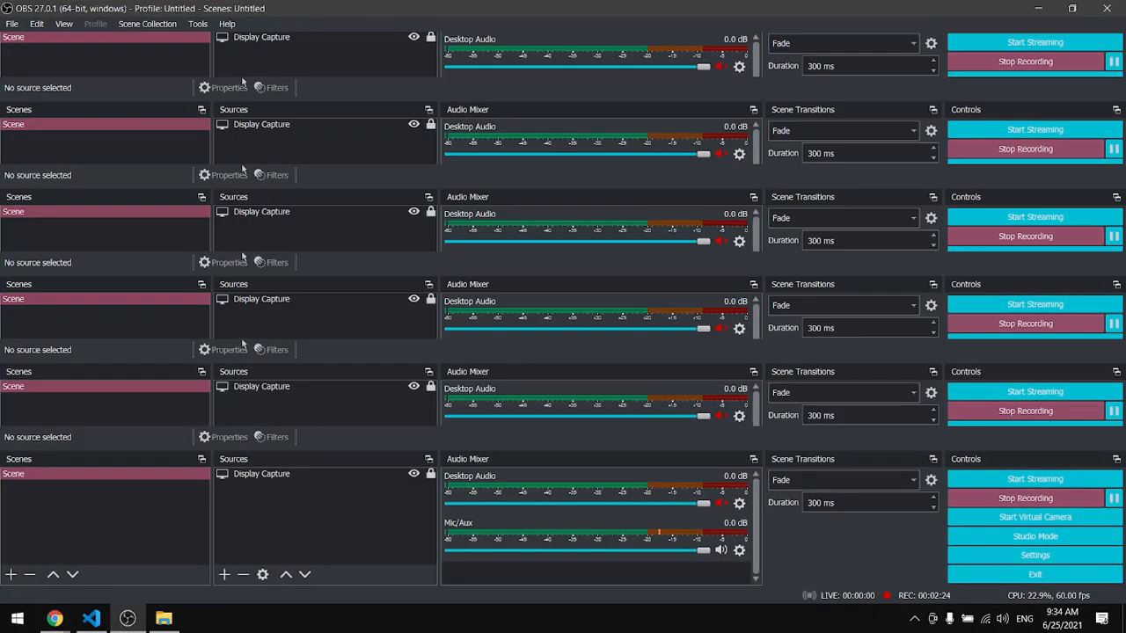
pyautogui.hotkey('alt', 'Tab')
pyautogui.hotkey('alt', 'Tab')
pyautogui.hotkey('alt', 'Tab')
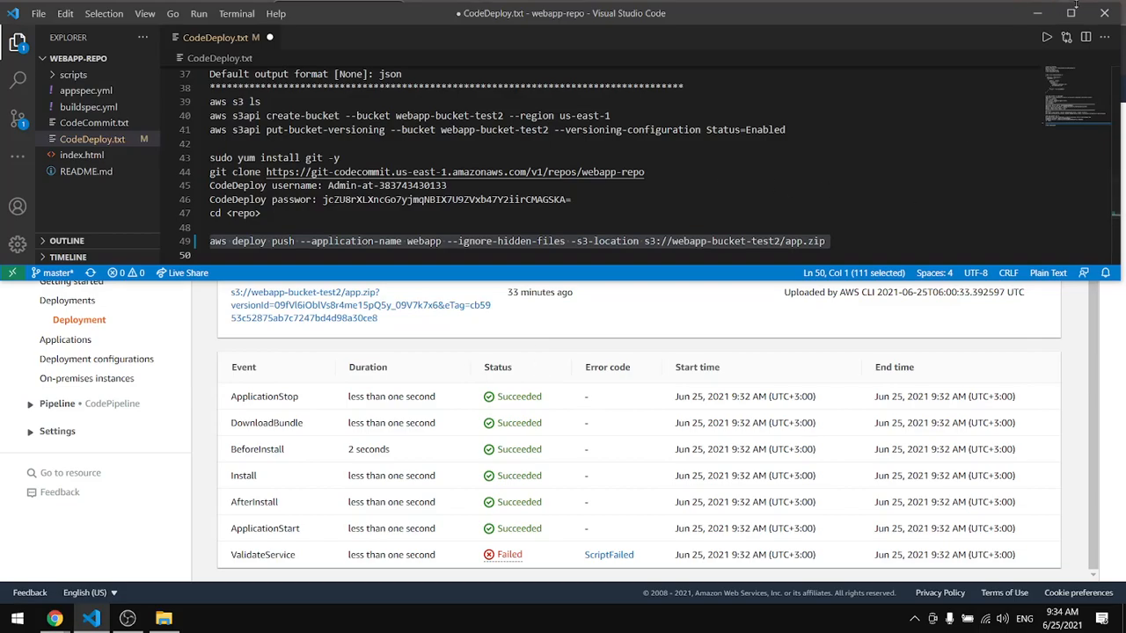
pyautogui.click(1070, 12)
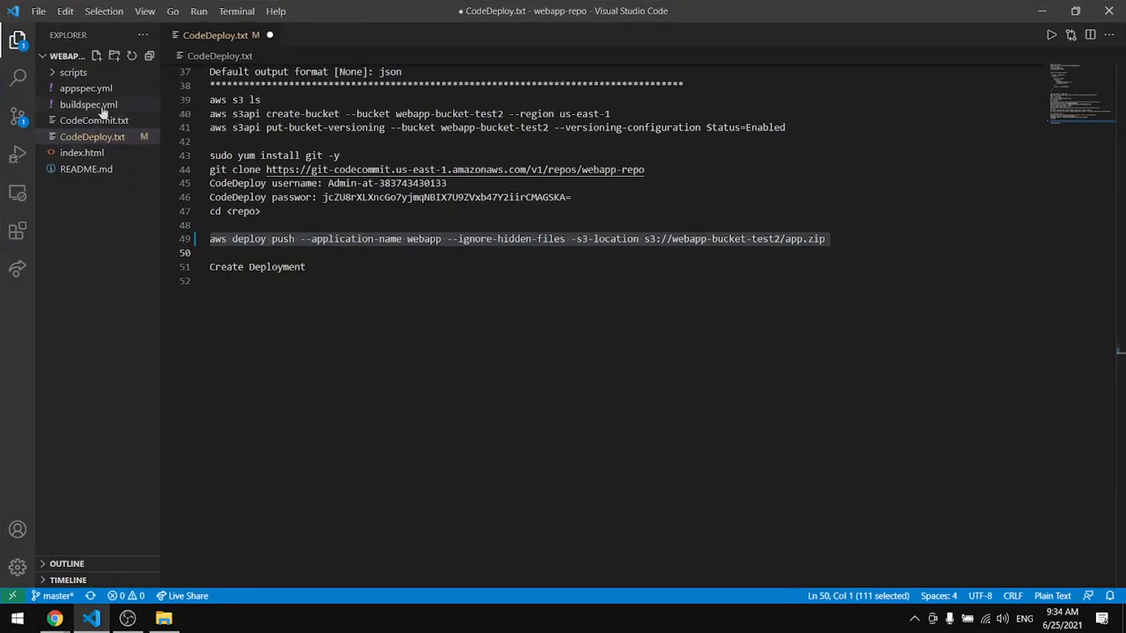
pyautogui.click(72, 77)
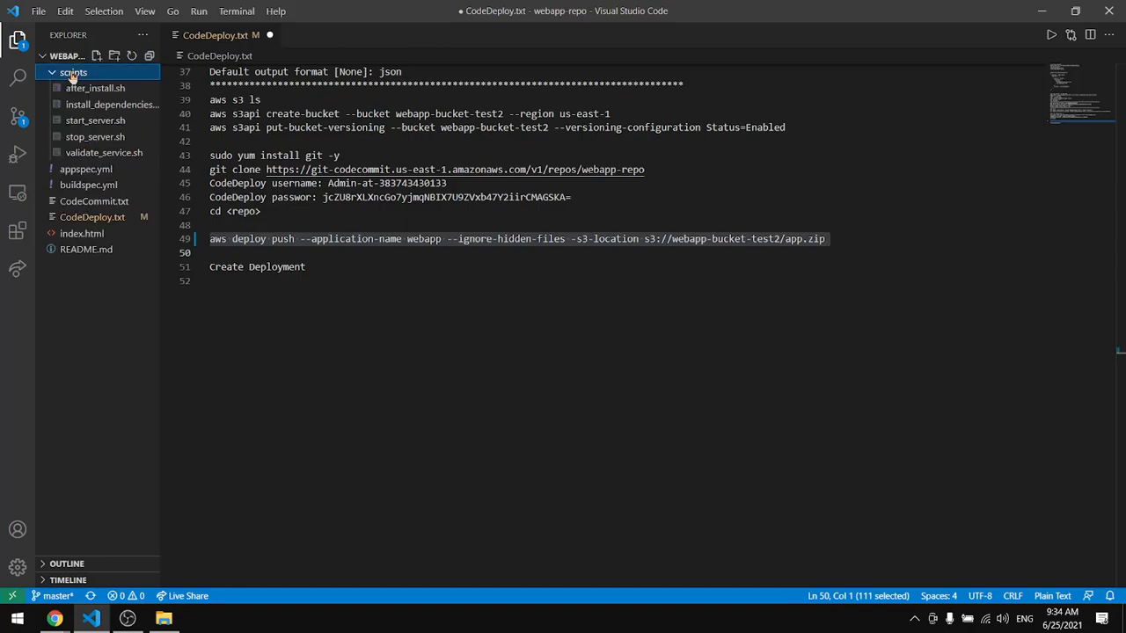
pyautogui.click(99, 153)
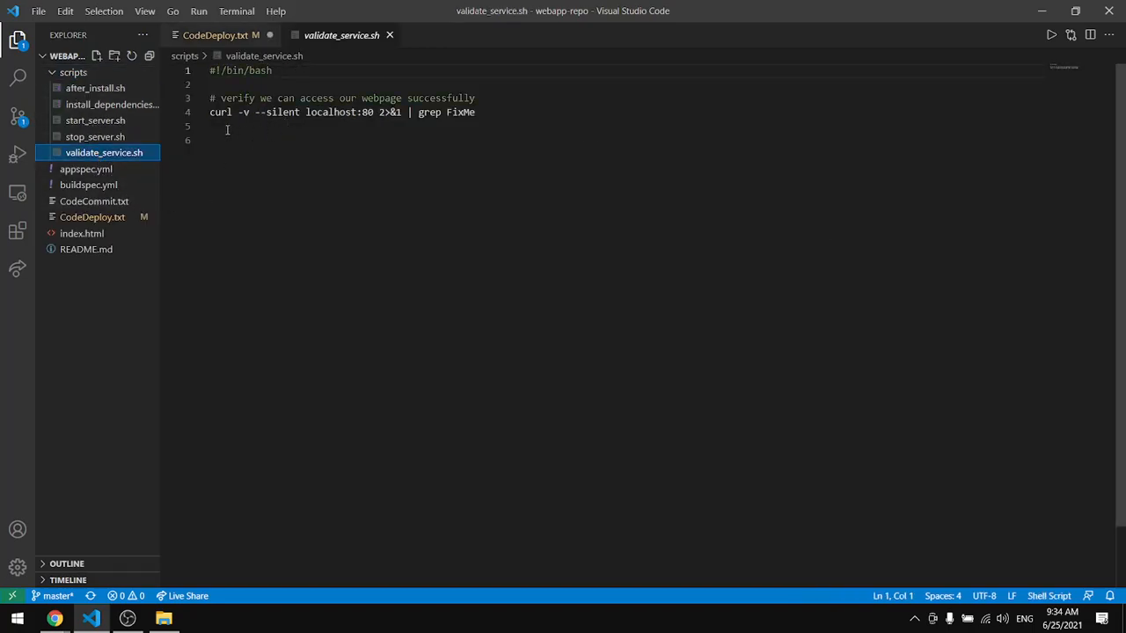
pyautogui.doubleClick(430, 112)
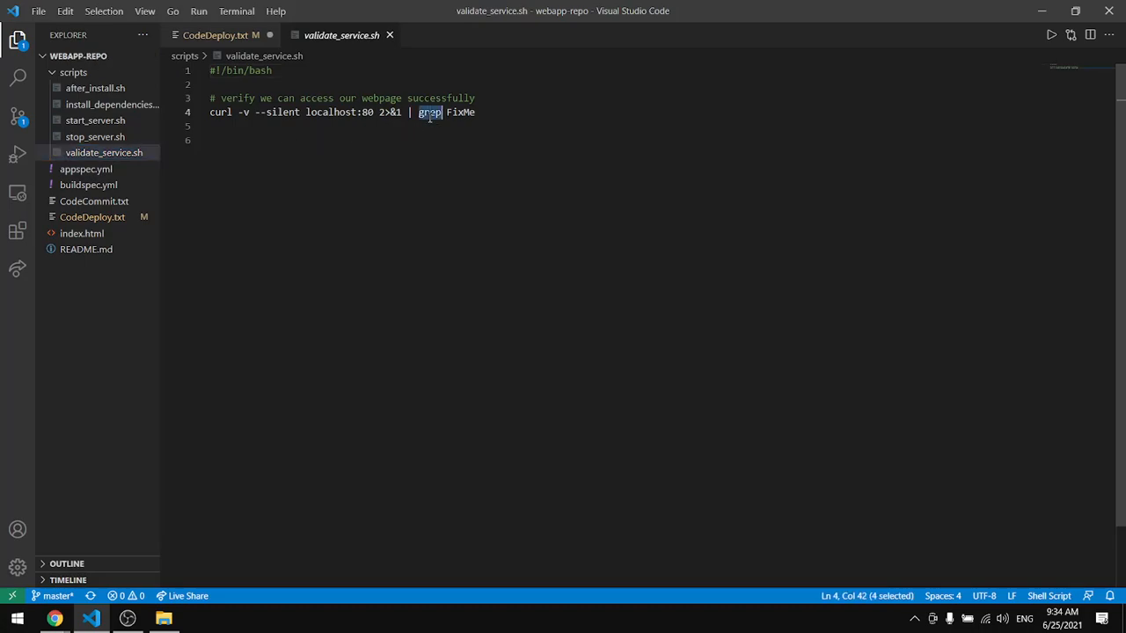
pyautogui.doubleClick(460, 112)
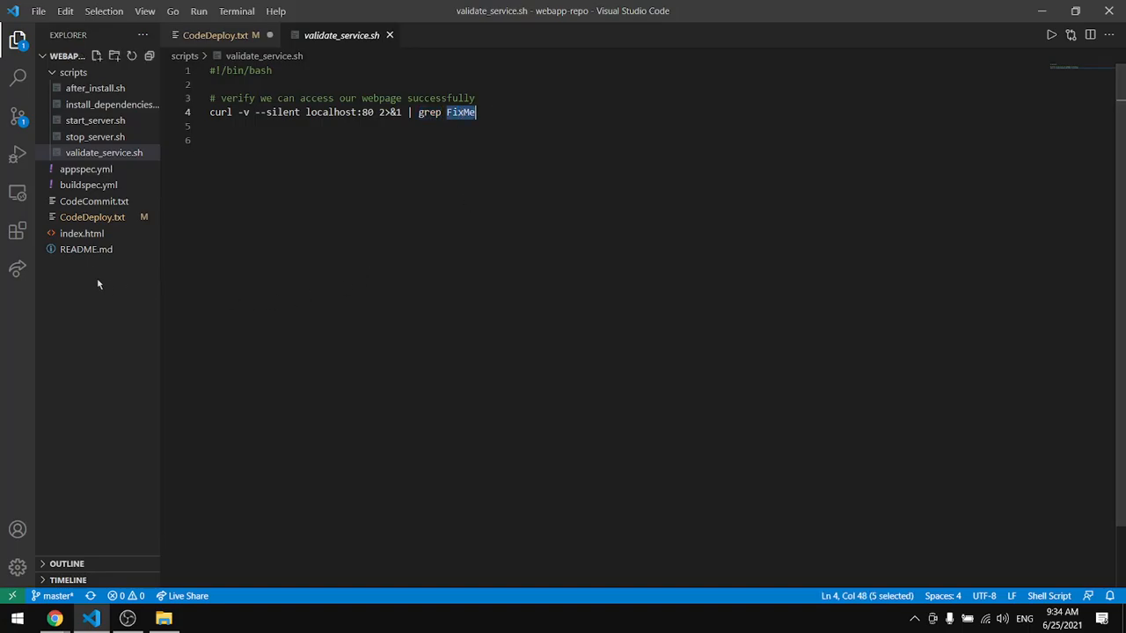
# Replace FixMe in validate_service.sh's grep check with the DevOpsBuildDemo heading copied from index.html, and save the script
pyautogui.click(86, 236)
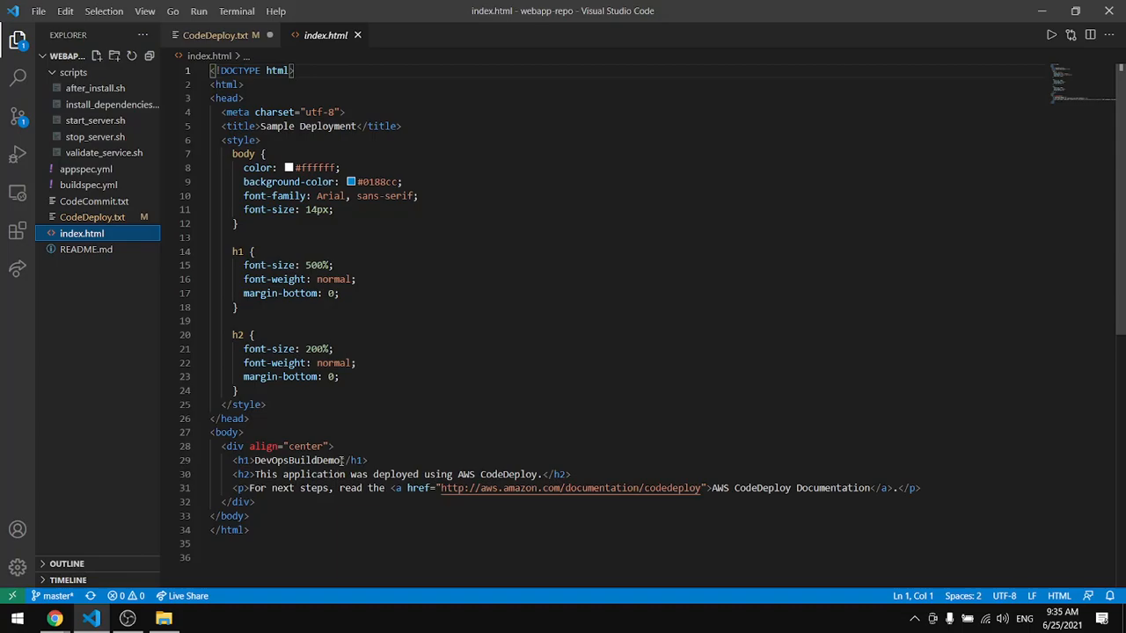
pyautogui.moveTo(341, 460); pyautogui.dragTo(254, 461)
pyautogui.hotkey('ctrl', 'c')
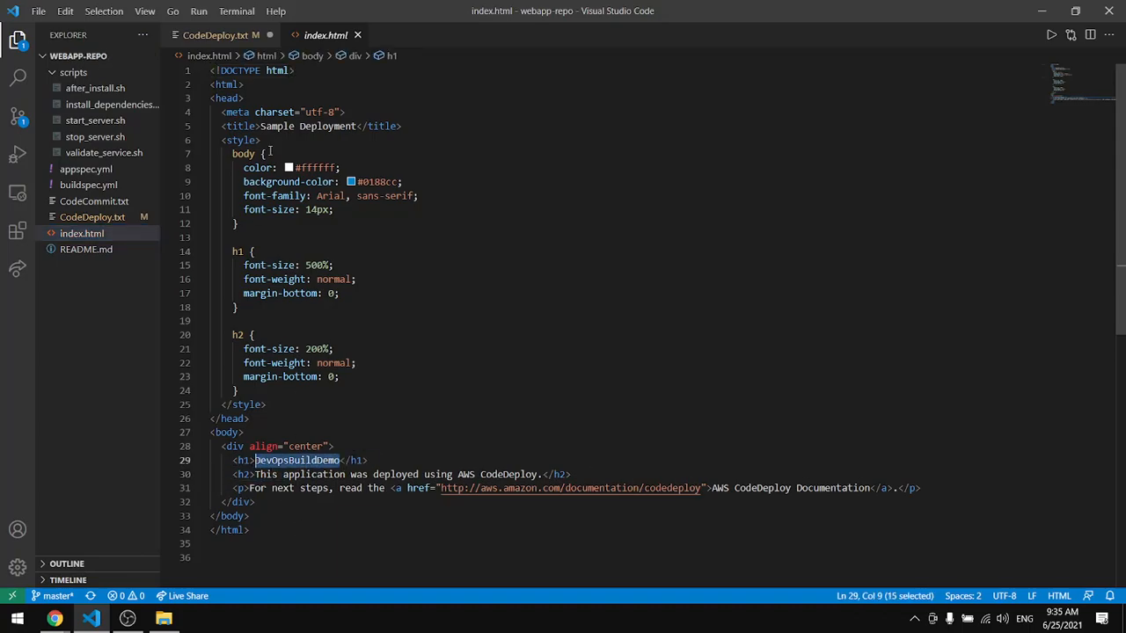
pyautogui.click(241, 39)
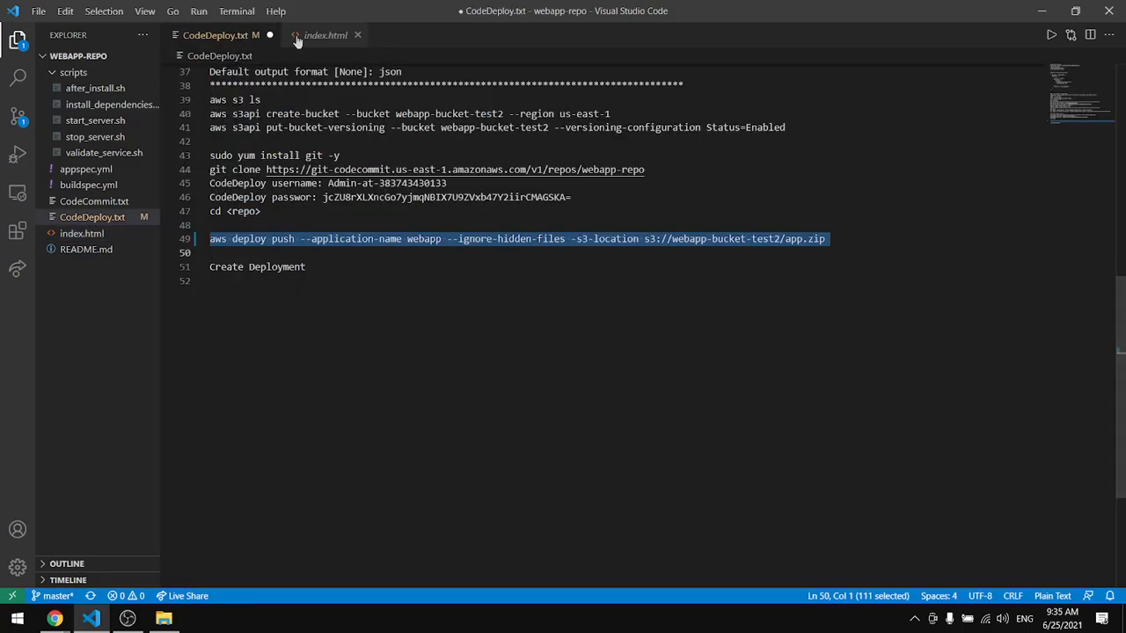
pyautogui.click(104, 152)
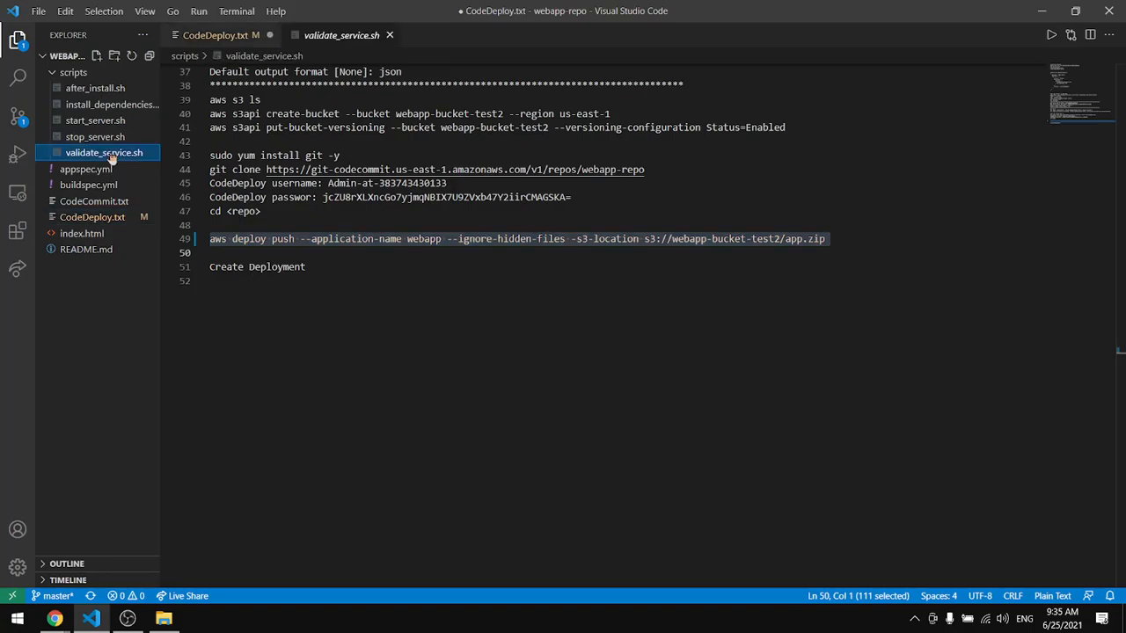
pyautogui.doubleClick(463, 112)
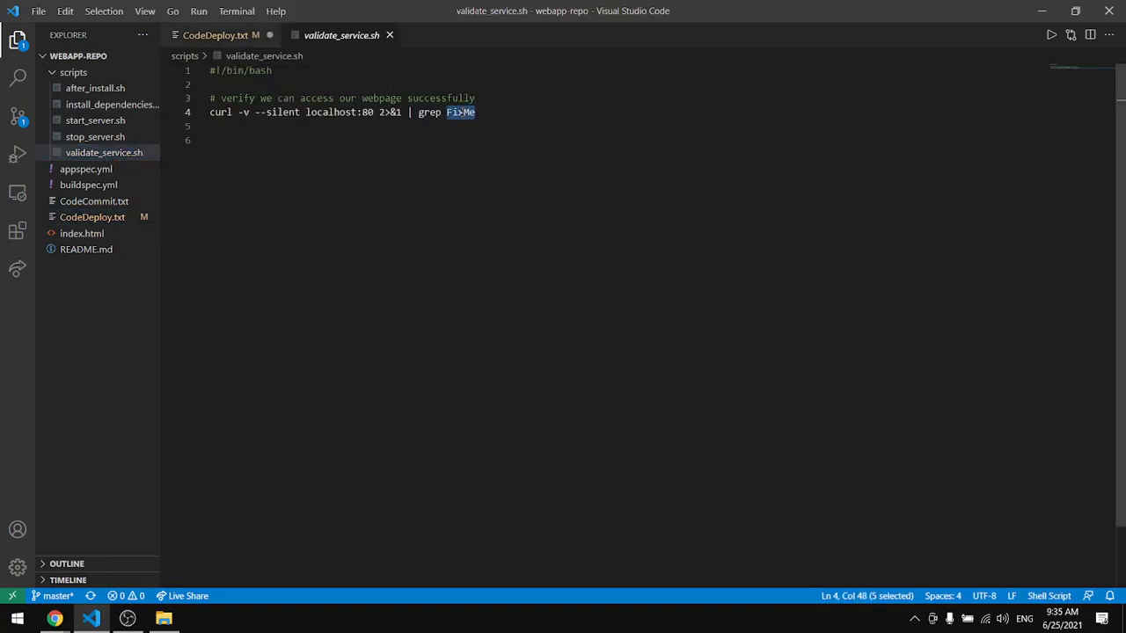
pyautogui.hotkey('ctrl', 'v')
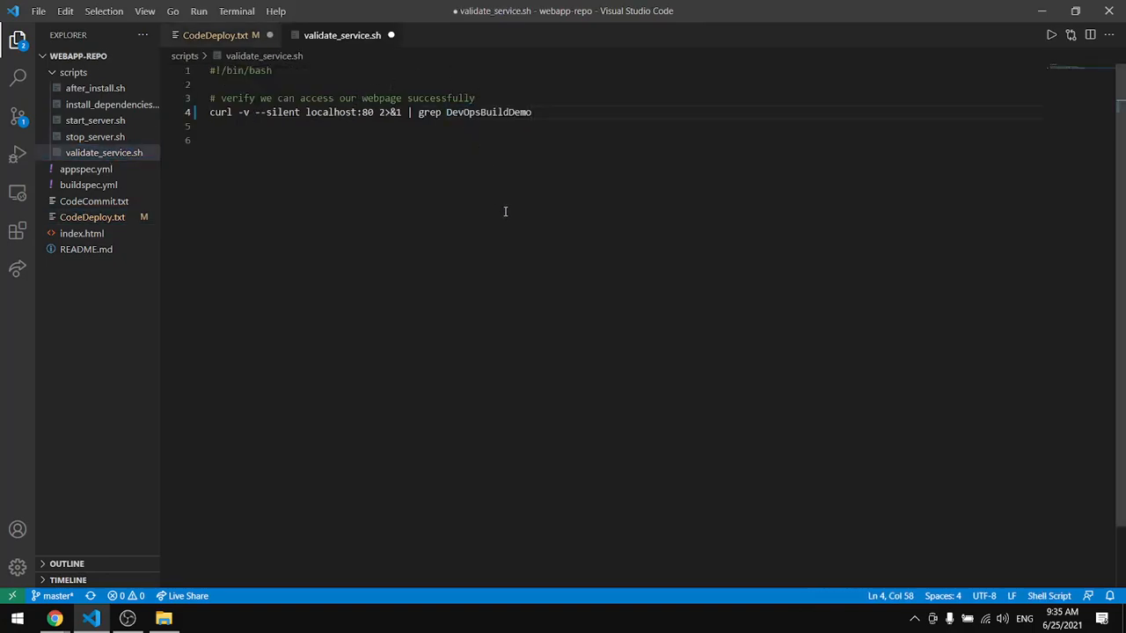
pyautogui.hotkey('ctrl', 's')
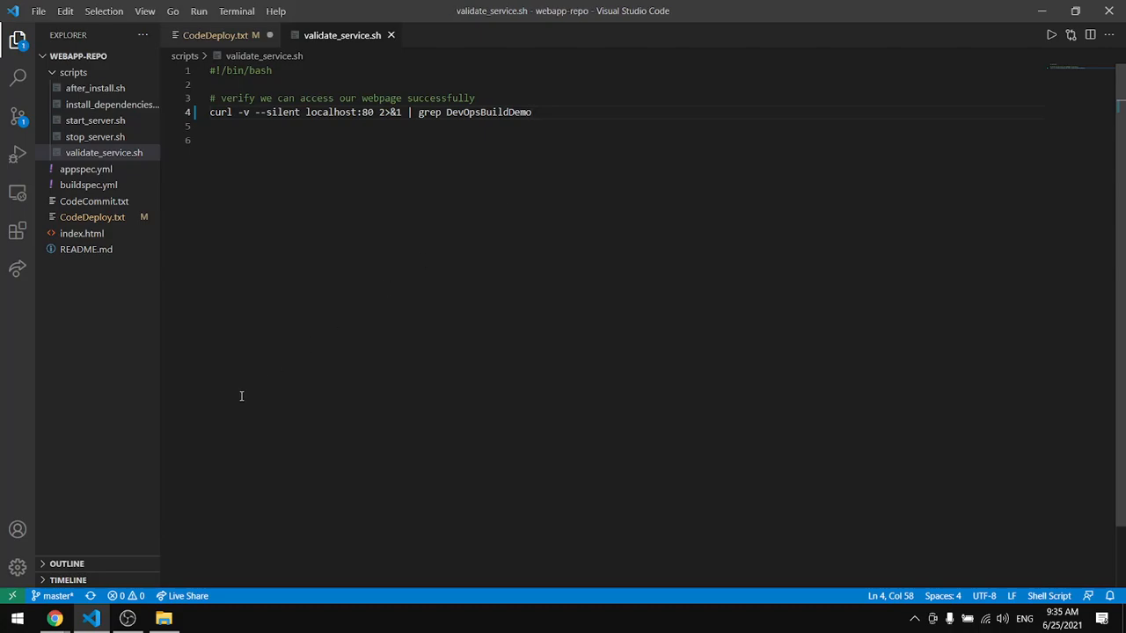
# Open an enlarged terminal, stage all changes in webapp-repo and commit them with the message "update"
pyautogui.hotkey('ctrl', '`')
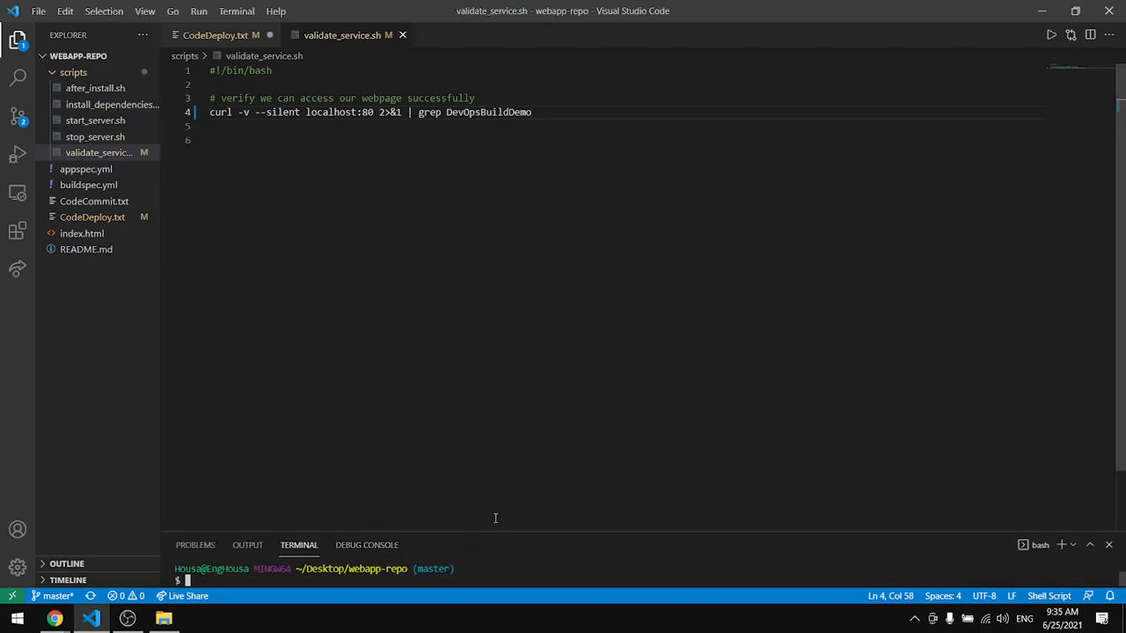
pyautogui.moveTo(500, 532); pyautogui.dragTo(471, 214)
pyautogui.click(419, 348)
pyautogui.write('git add .')
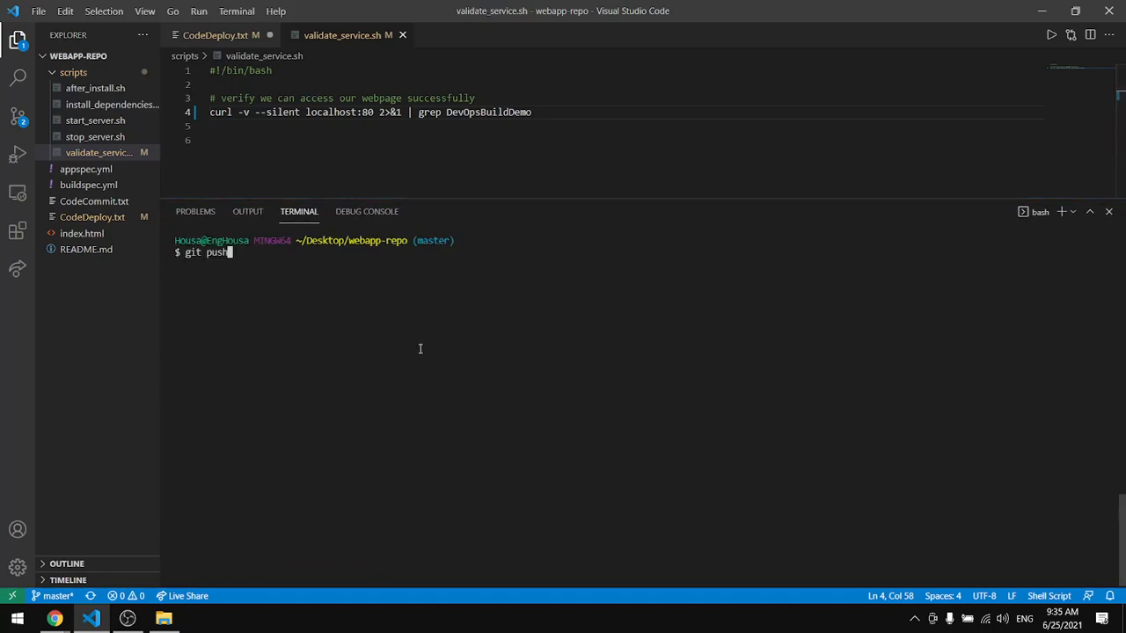
pyautogui.press('Return')
pyautogui.write('git commit -m "update"')
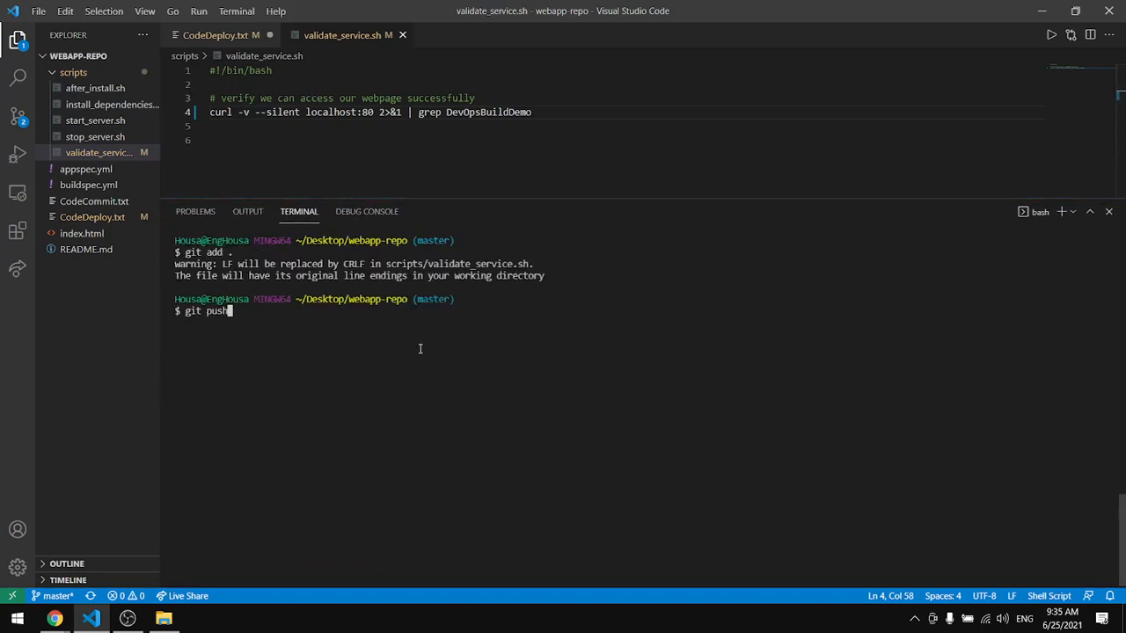
pyautogui.press('Return')
# Push the commit to the remote repository with git push and close the terminal
pyautogui.press('Up')
pyautogui.press('Up')
pyautogui.press('Up')
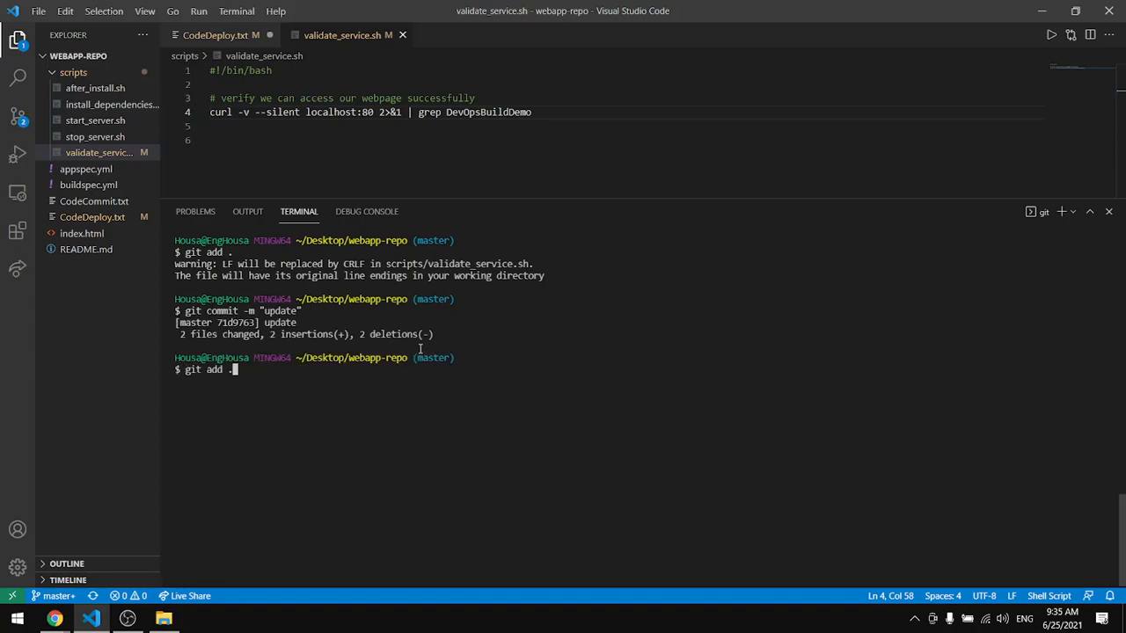
pyautogui.press('Return')
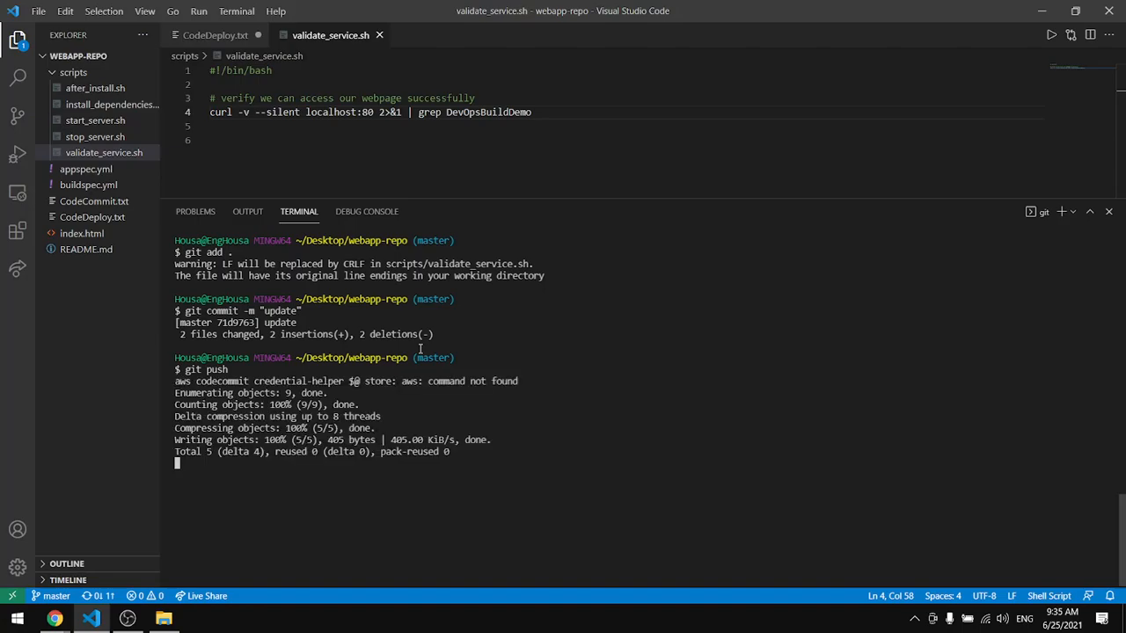
pyautogui.click(1109, 213)
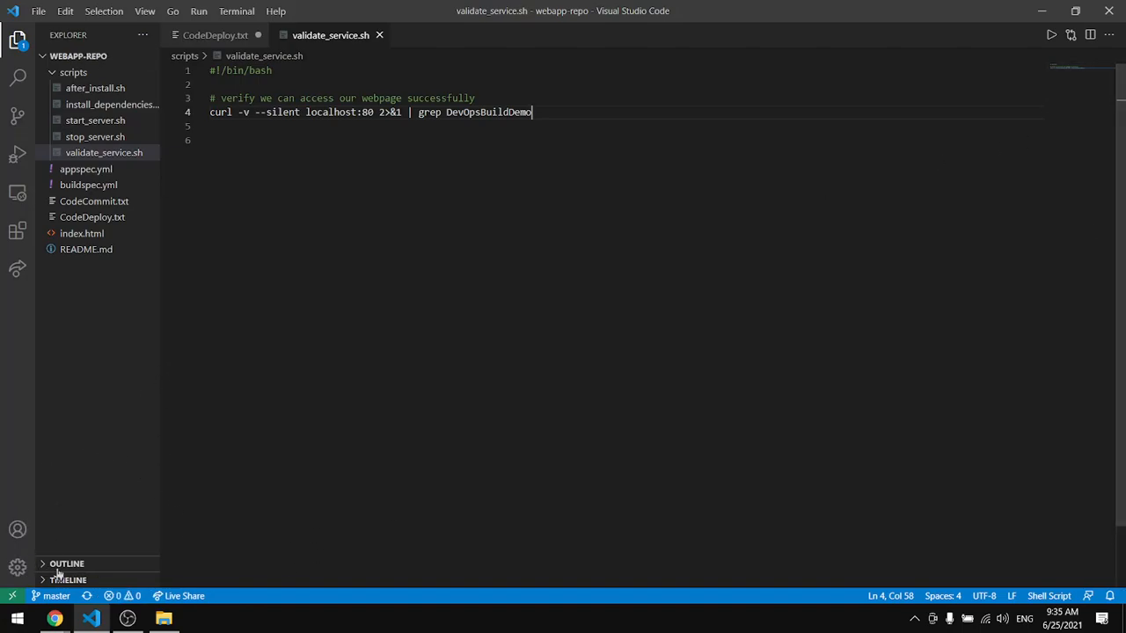
# Switch to Chrome and connect to the running webapp EC2 instance through EC2 Instance Connect as ec2-user
pyautogui.moveTo(55, 618)
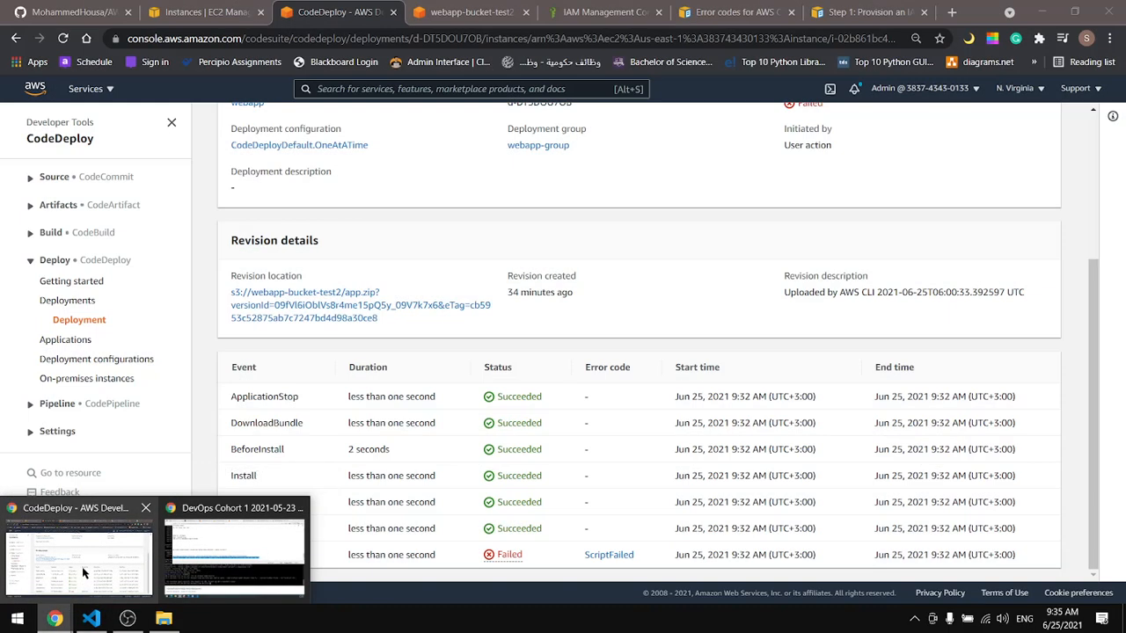
pyautogui.click(84, 573)
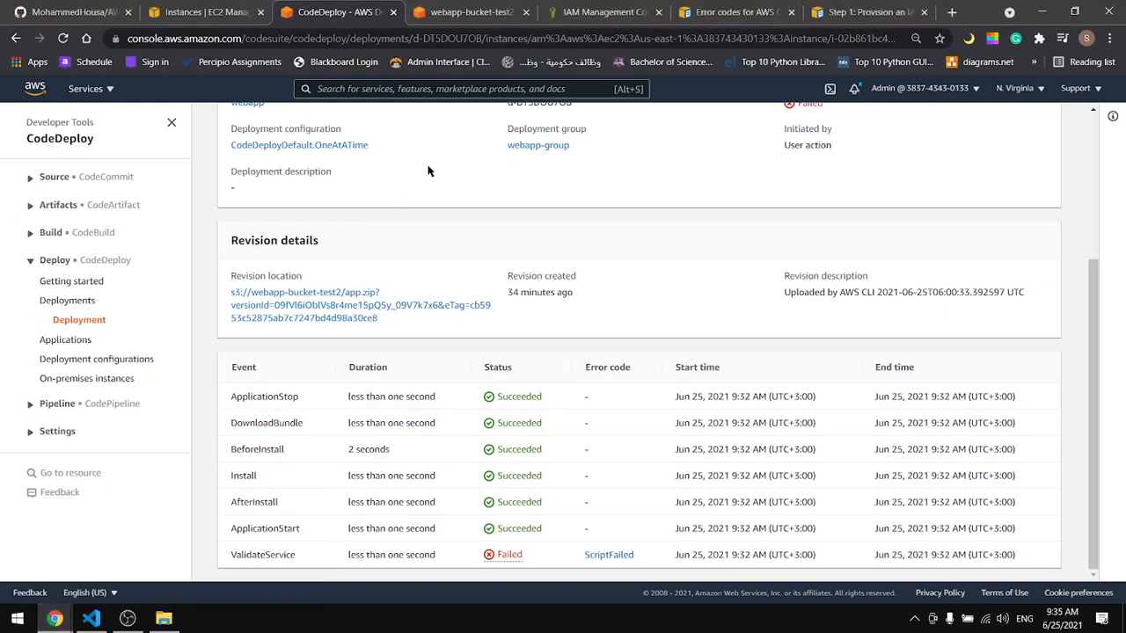
pyautogui.click(474, 13)
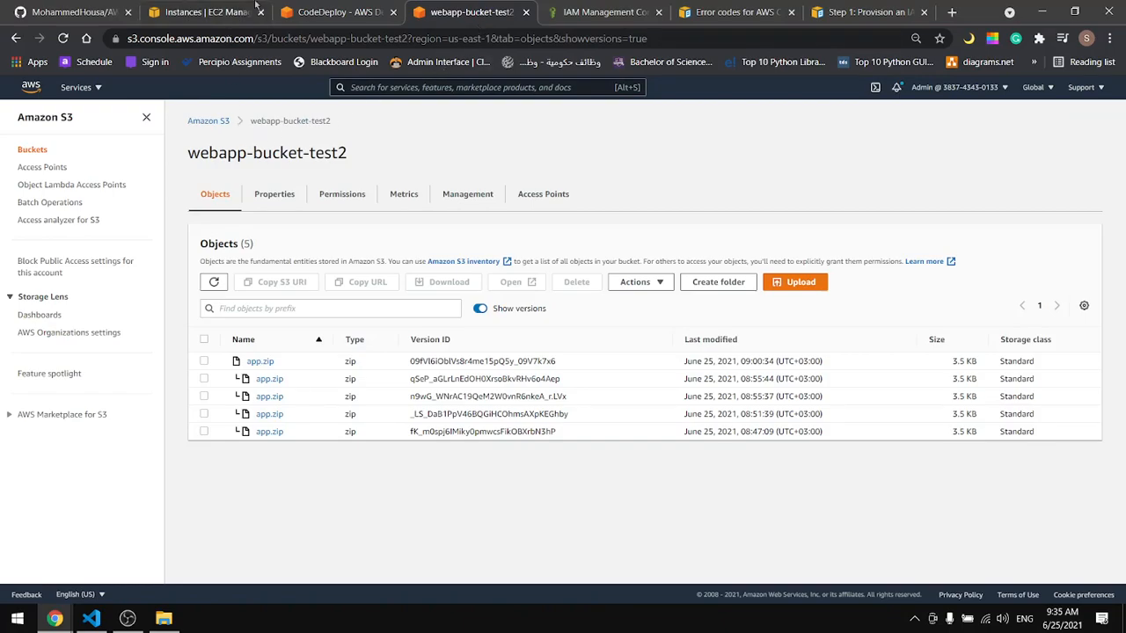
pyautogui.hotkey('ctrl', 'shift', 'Tab')
pyautogui.hotkey('ctrl', 'shift', 'Tab')
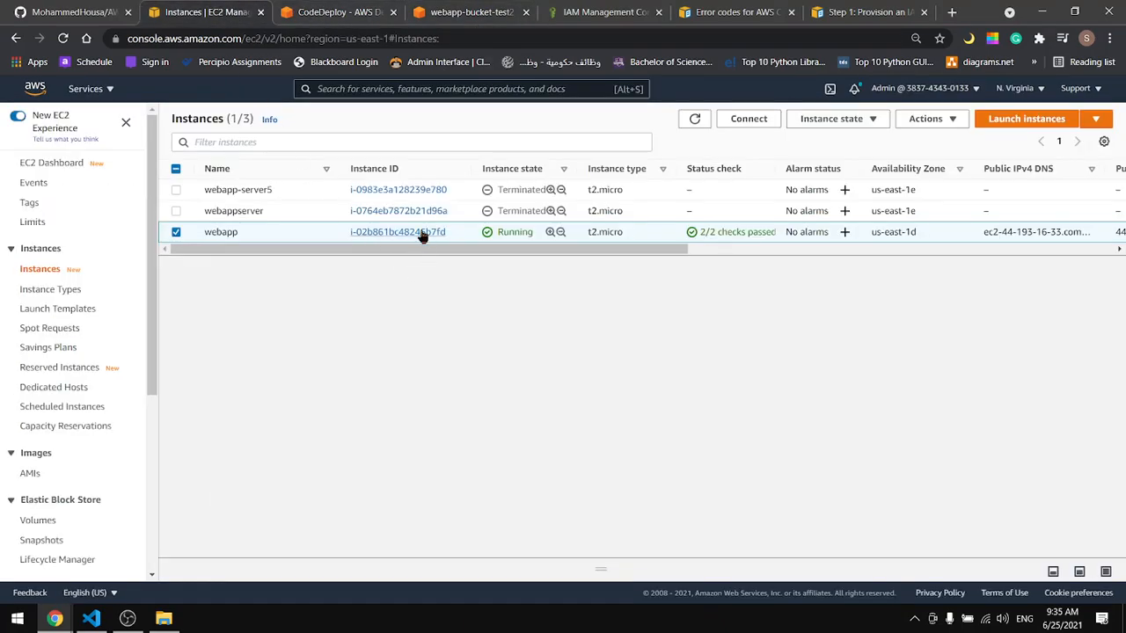
pyautogui.rightClick(422, 232)
pyautogui.click(452, 277)
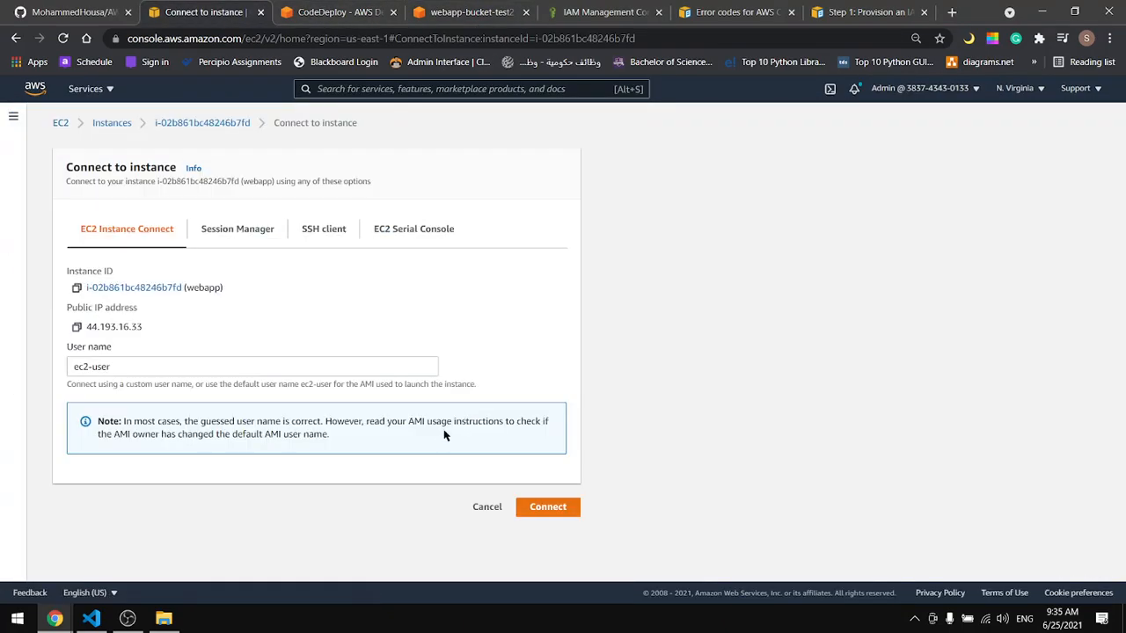
pyautogui.click(556, 508)
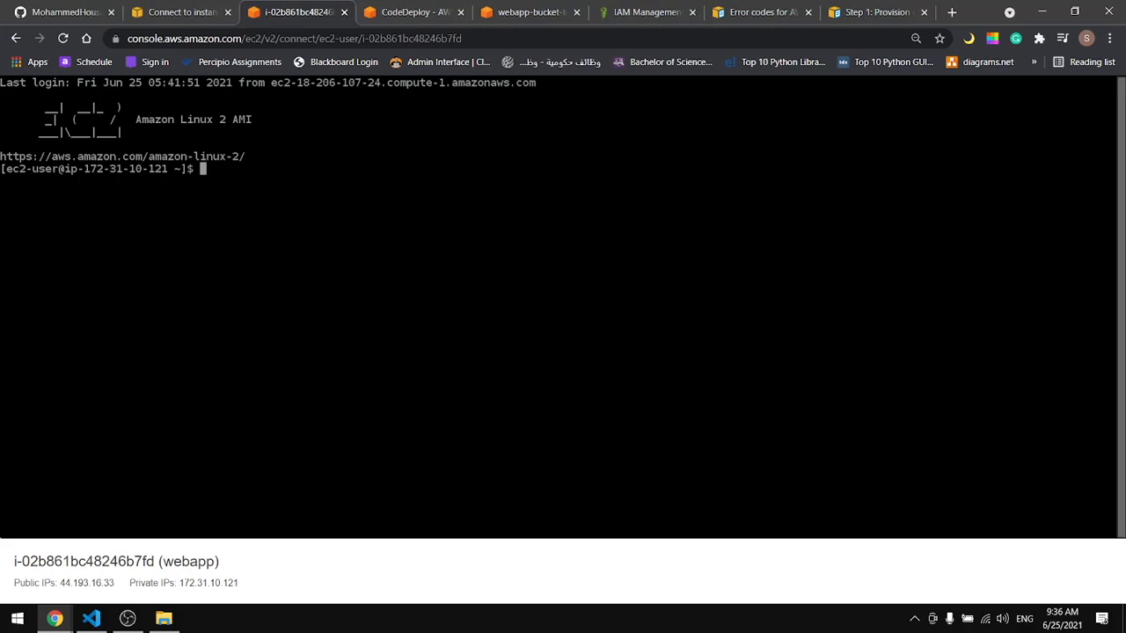
# Delete the webapp-repo folder from the instance's home directory with sudo rm -r, listing the contents before and after
pyautogui.write('l')
pyautogui.write('s')
pyautogui.press('Return')
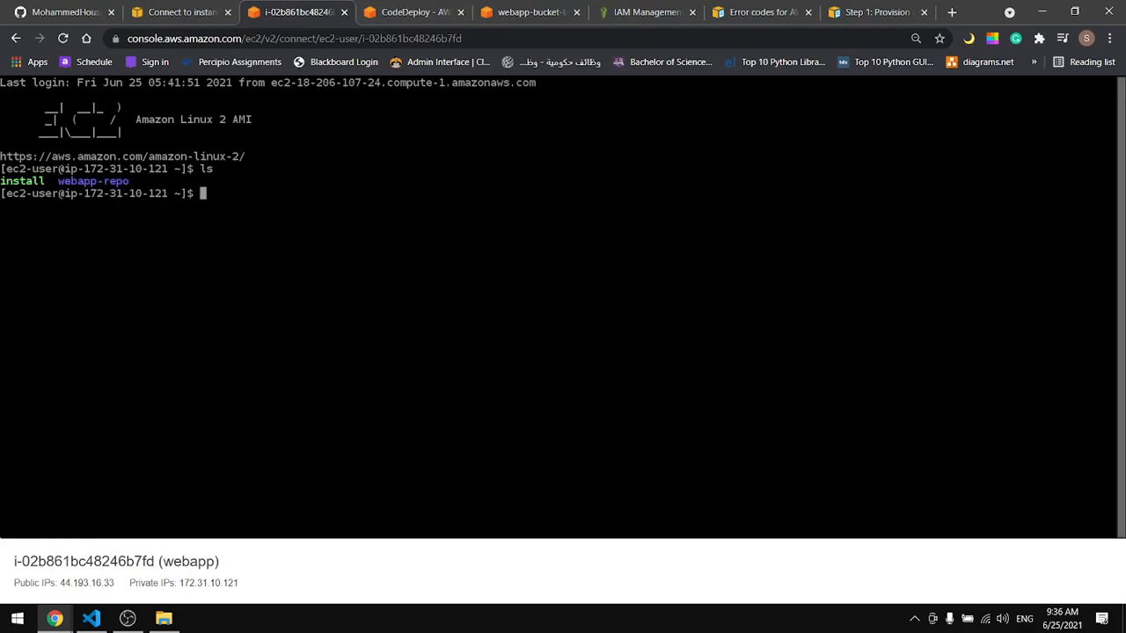
pyautogui.write('sudo rm -r w')
pyautogui.press('Tab')
pyautogui.press('Return')
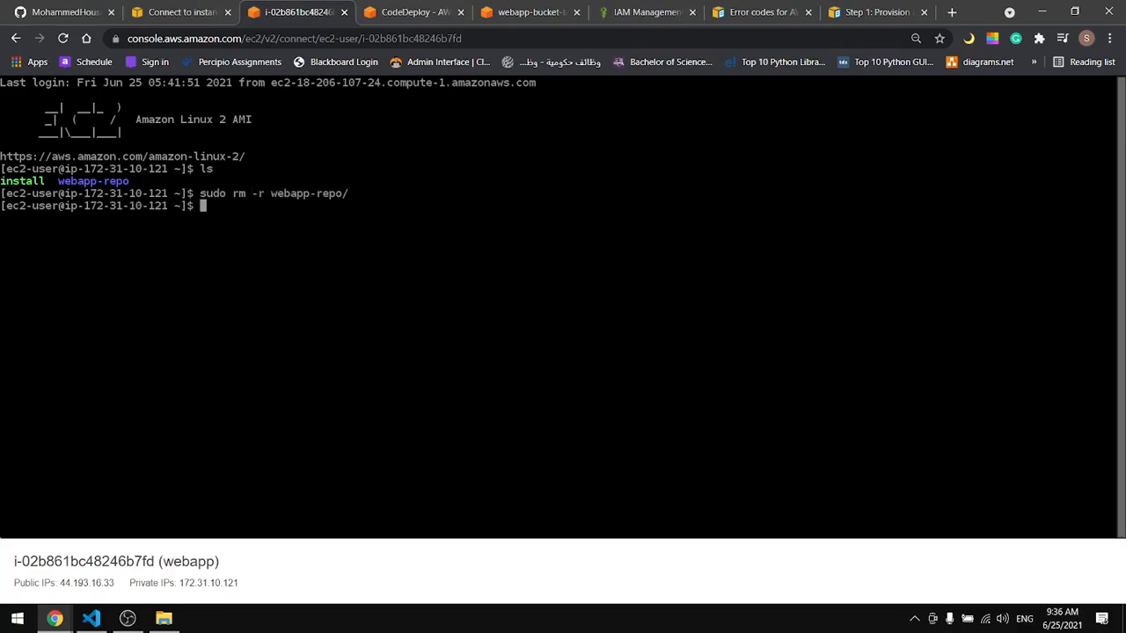
pyautogui.write('ls')
pyautogui.press('Return')
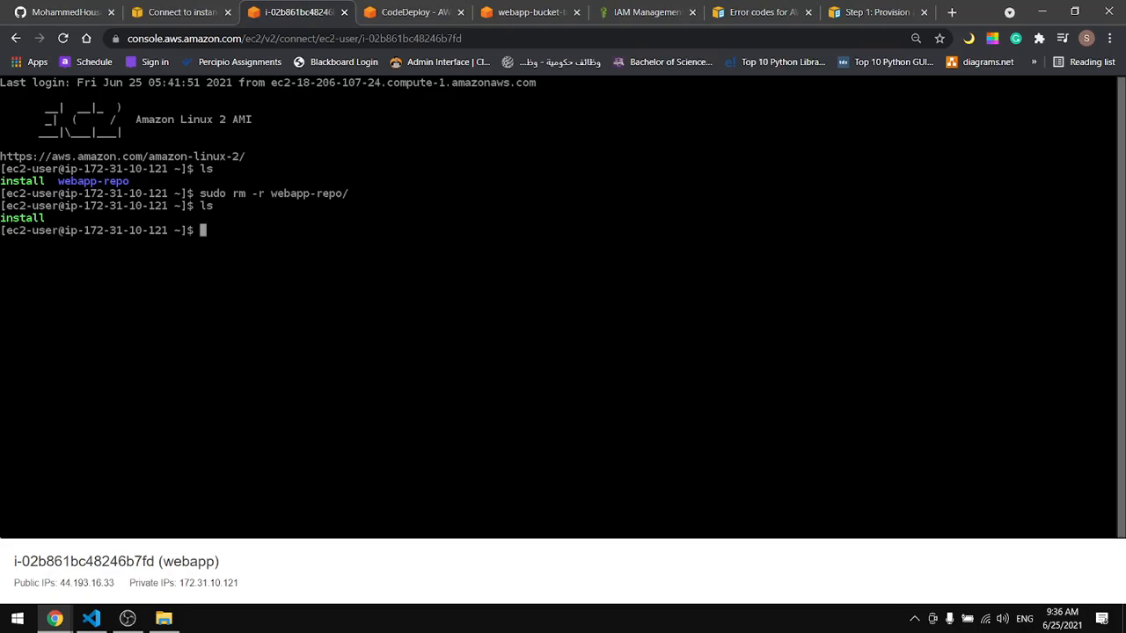
# Switch to Visual Studio Code and copy the git clone command for webapp-repo from CodeDeploy.txt
pyautogui.hotkey('alt', 'Tab')
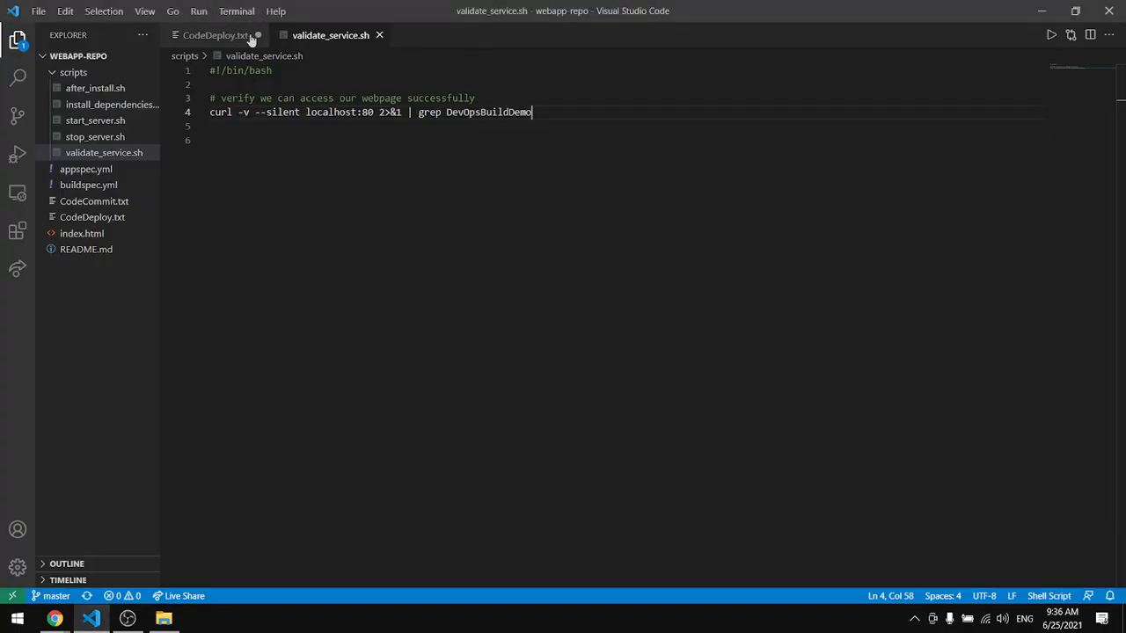
pyautogui.click(220, 37)
pyautogui.scroll(4, 347, 280)
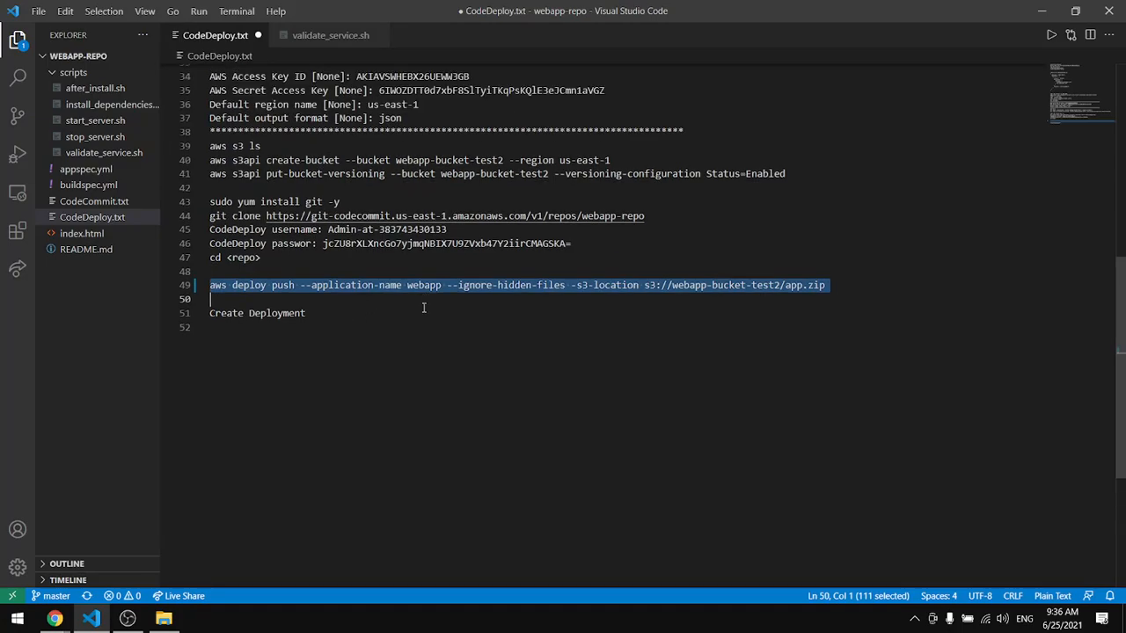
pyautogui.click(293, 256)
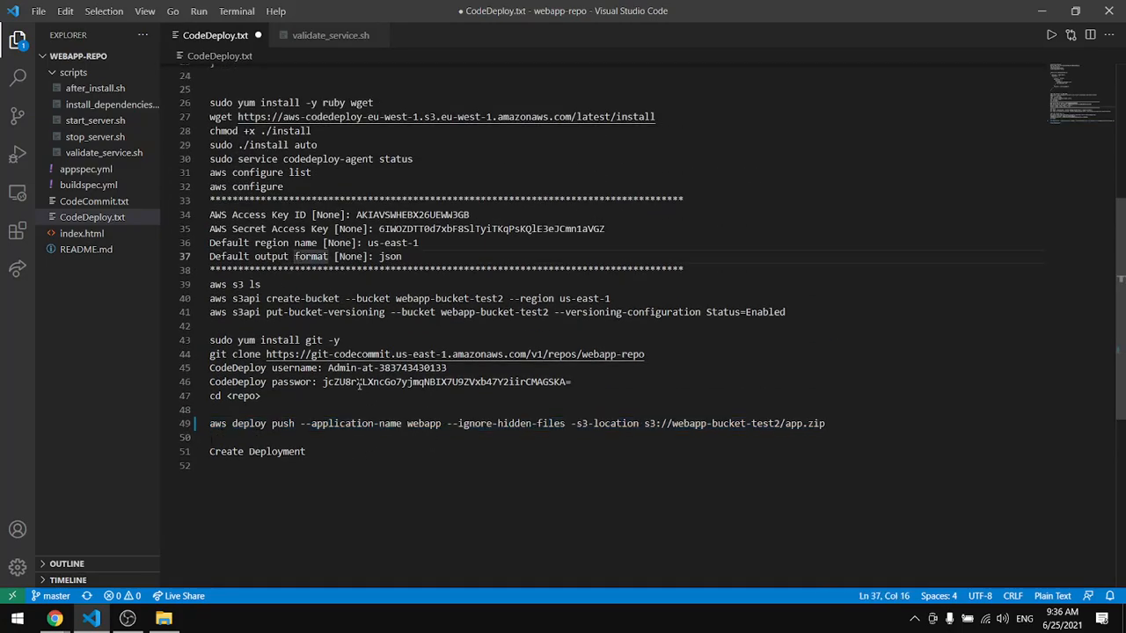
pyautogui.scroll(2, 351, 261)
pyautogui.scroll(-3, 356, 316)
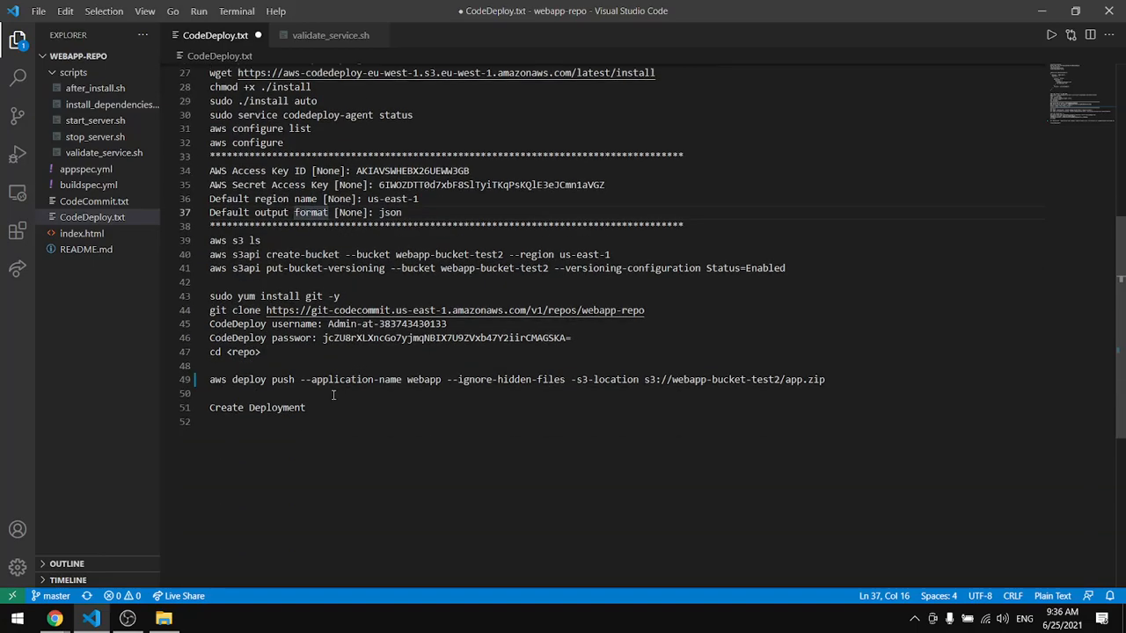
pyautogui.tripleClick(236, 311)
pyautogui.click(236, 311)
pyautogui.click(237, 311)
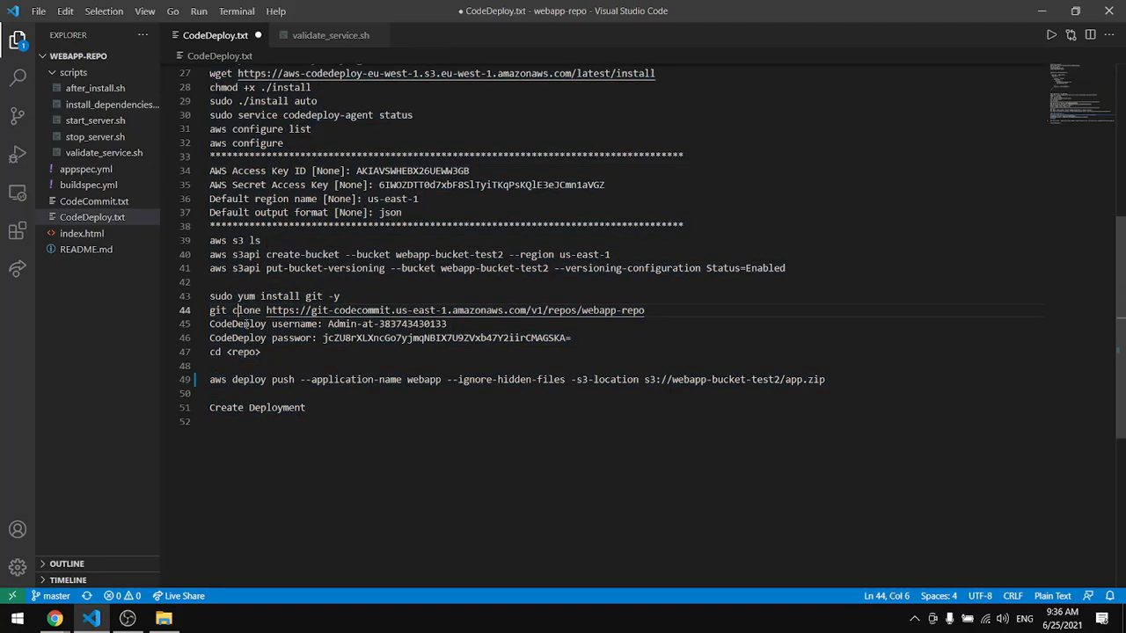
pyautogui.tripleClick(236, 311)
pyautogui.hotkey('ctrl', 'c')
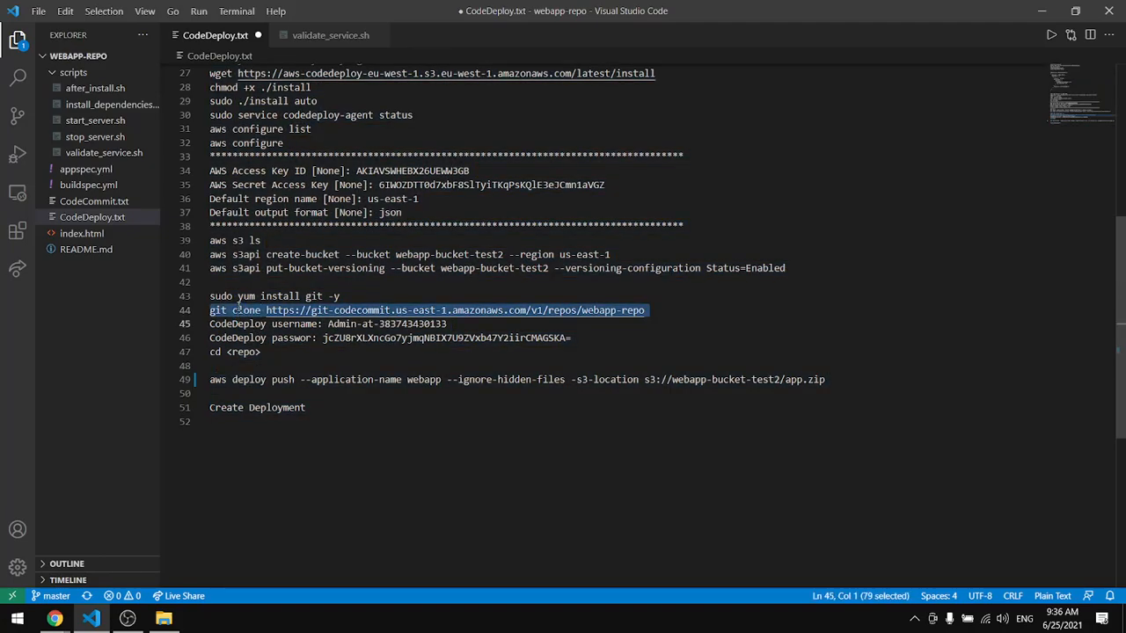
# Return to the EC2 instance terminal in Chrome and run the copied git clone command for webapp-repo
pyautogui.hotkey('alt', 'Tab')
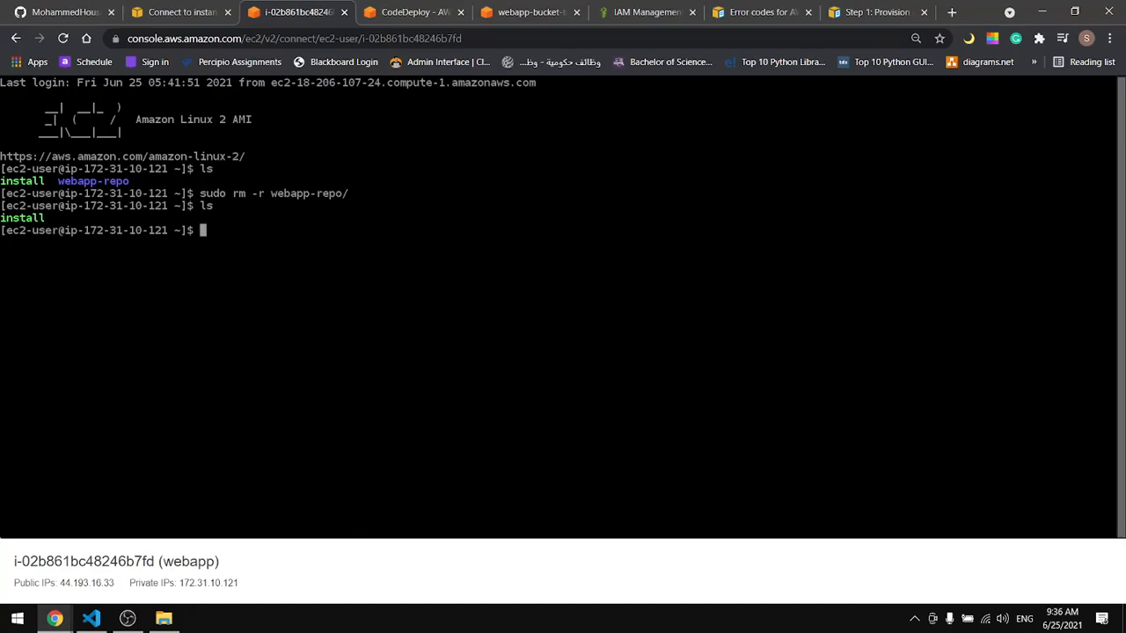
pyautogui.hotkey('ctrl', 'v')
pyautogui.press('Return')
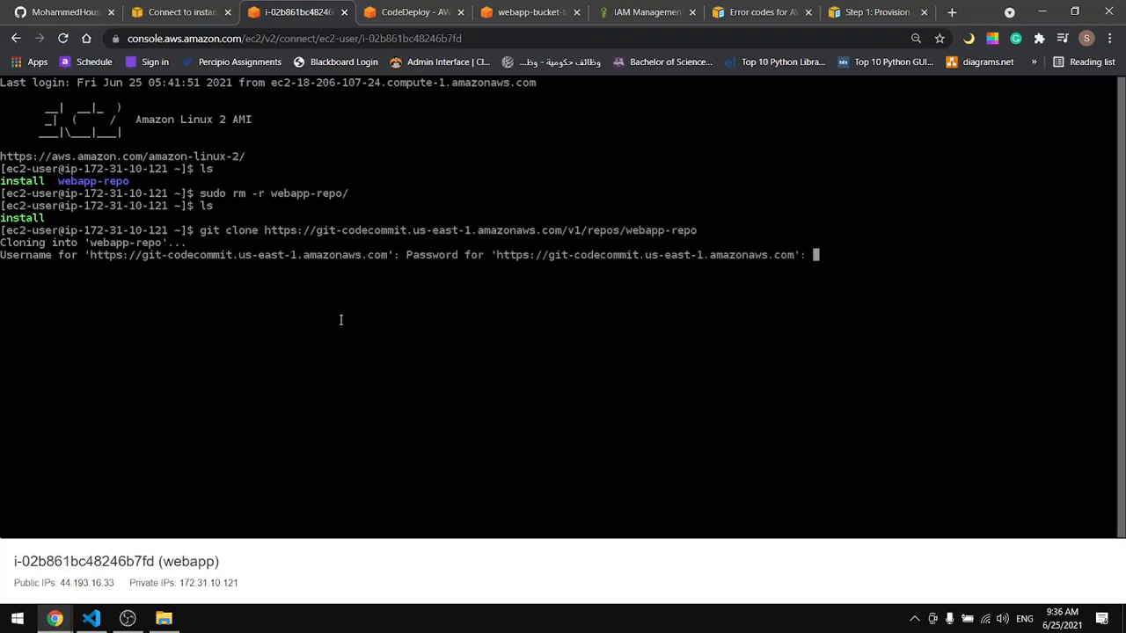
# Switch to Visual Studio Code and copy the repository login username from CodeDeploy.txt
pyautogui.hotkey('alt', 'Tab')
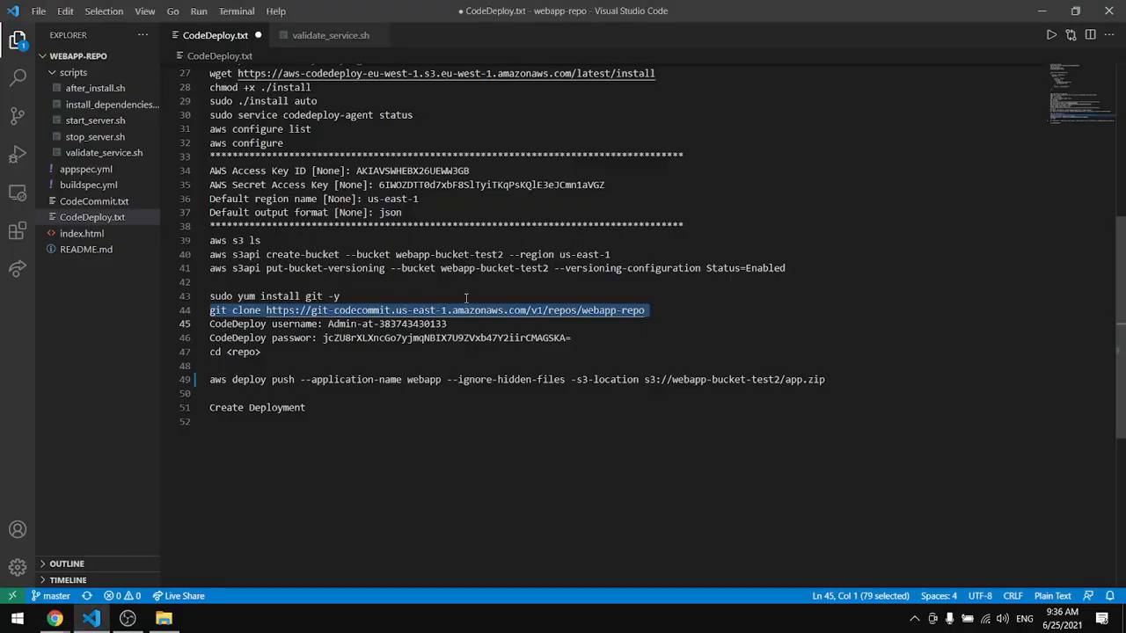
pyautogui.doubleClick(412, 323)
pyautogui.moveTo(447, 323); pyautogui.dragTo(328, 324)
pyautogui.hotkey('ctrl', 'c')
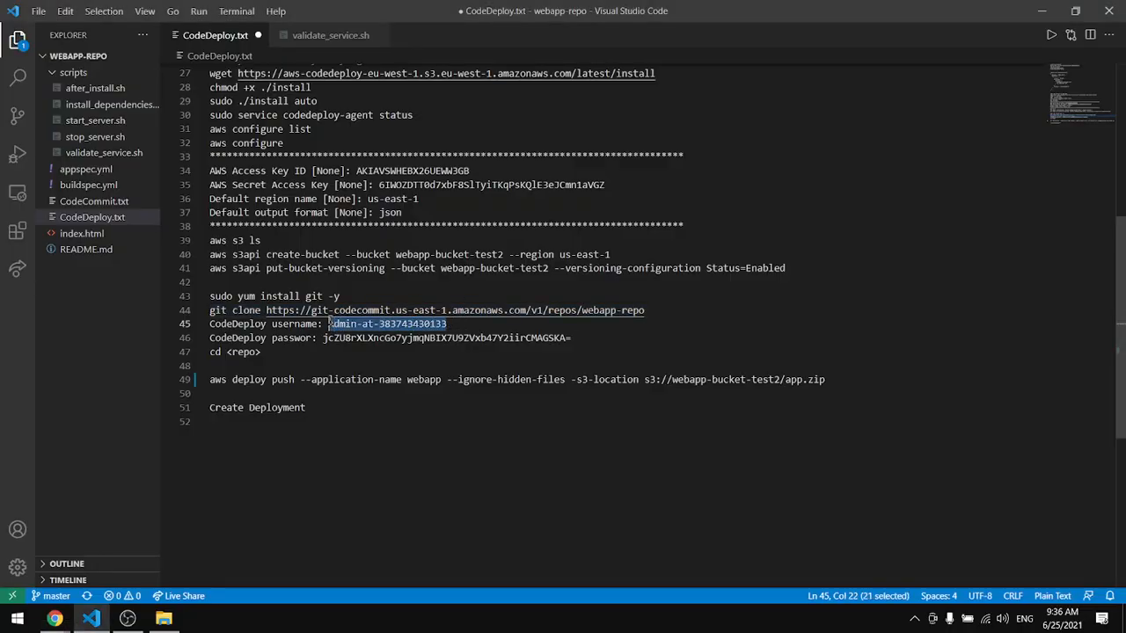
# Switch to the EC2 terminal in Chrome, retry the git clone of webapp-repo and enter the repository login username
pyautogui.hotkey('alt', 'Tab')
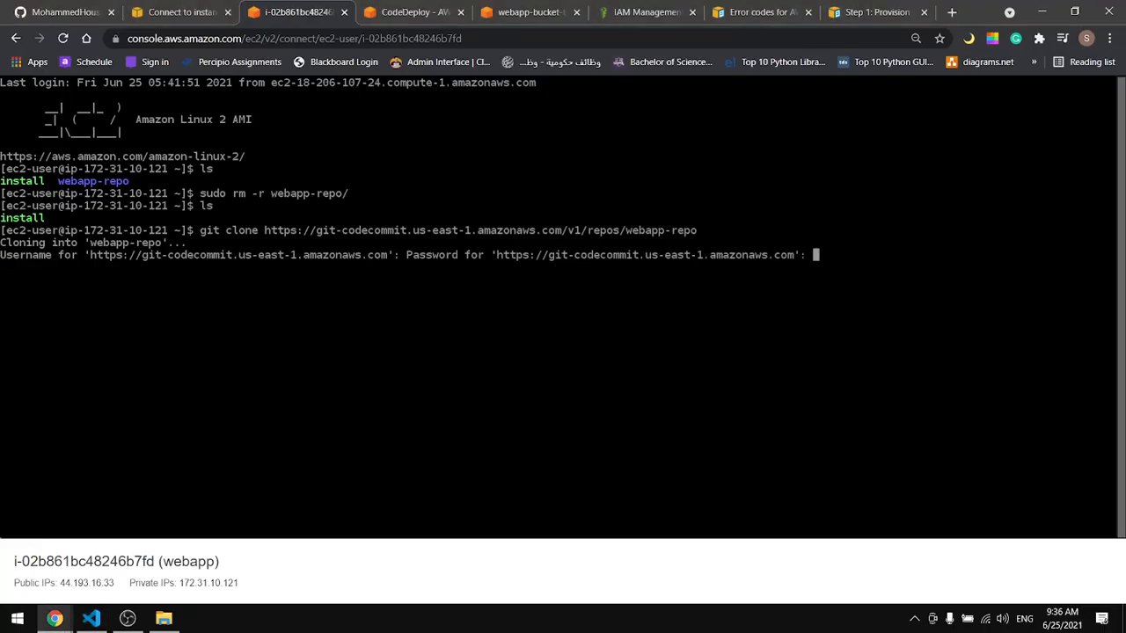
pyautogui.rightClick(829, 263)
pyautogui.press('Return')
pyautogui.press('Up')
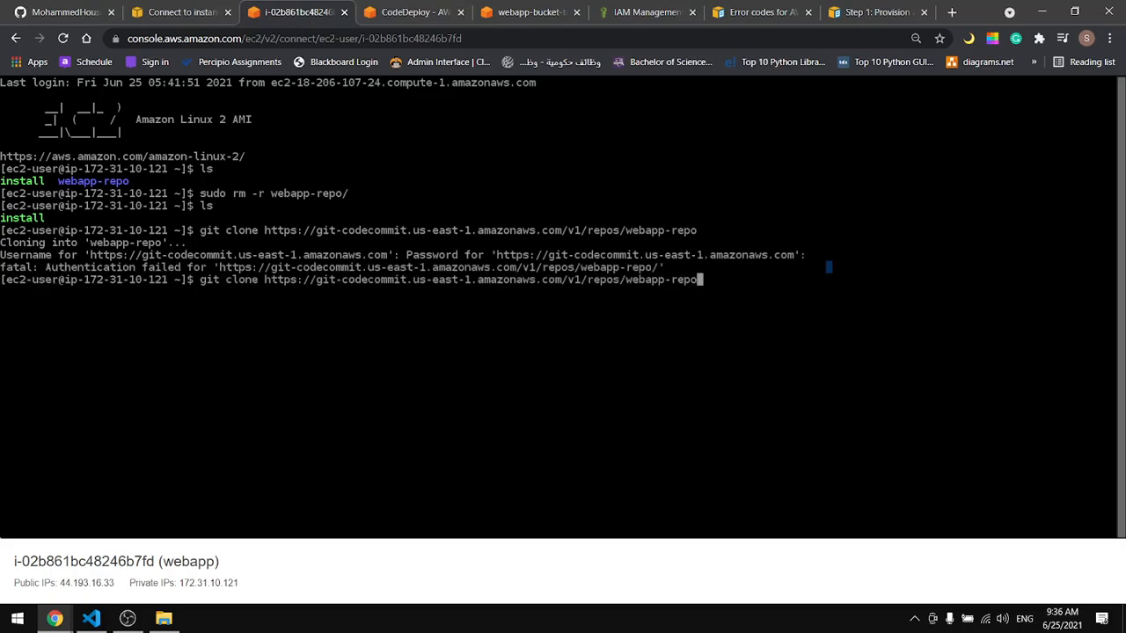
pyautogui.press('Return')
pyautogui.hotkey('ctrl', 'v')
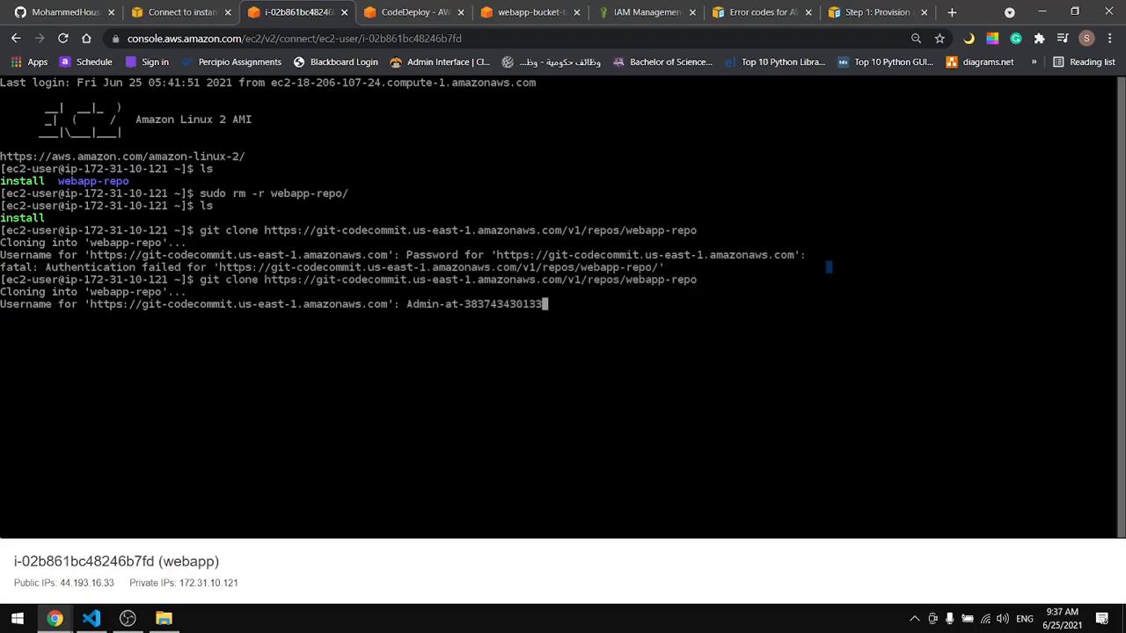
pyautogui.press('Return')
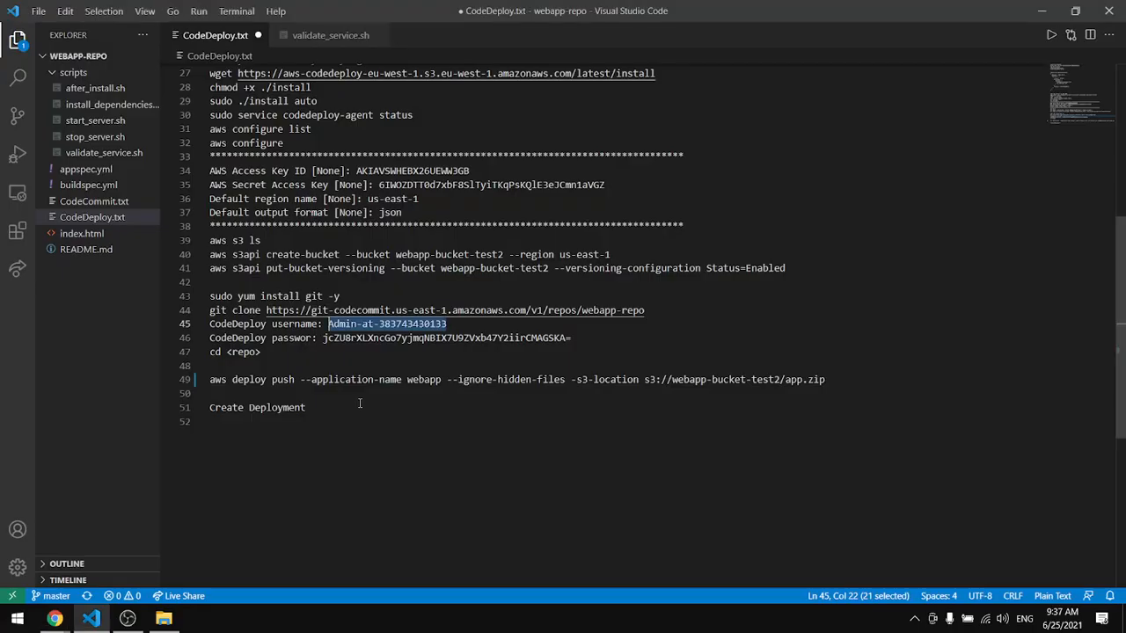
# Copy the repository password from CodeDeploy.txt in Visual Studio Code and submit it at the clone's password prompt in the Chrome terminal
pyautogui.hotkey('alt', 'Tab')
pyautogui.moveTo(574, 339); pyautogui.dragTo(324, 338)
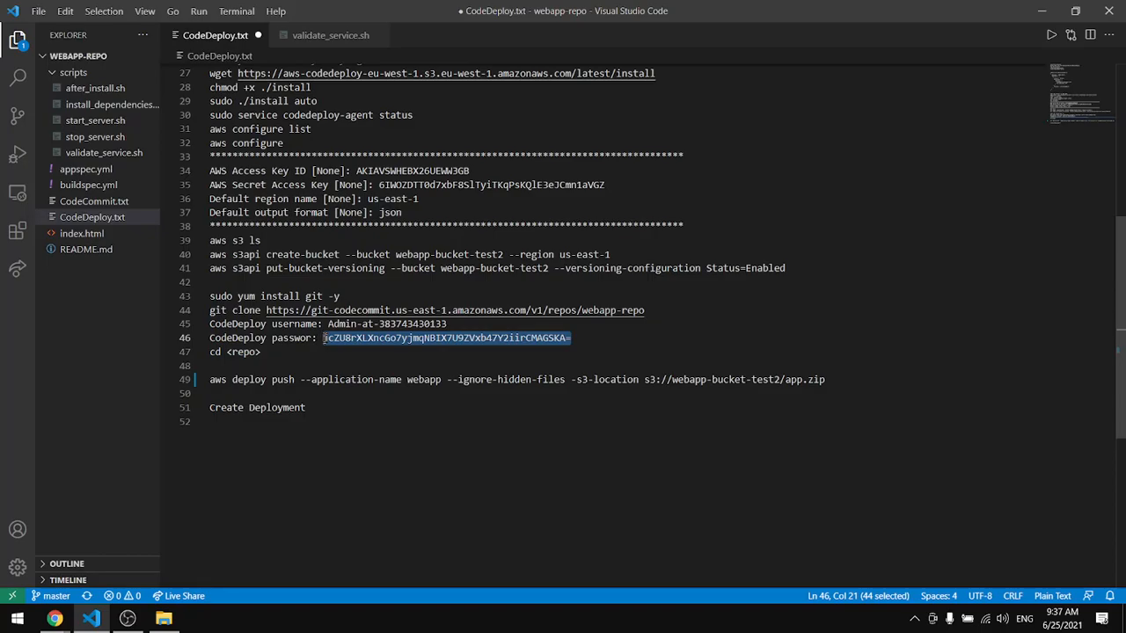
pyautogui.hotkey('ctrl', 'c')
pyautogui.hotkey('alt', 'Tab')
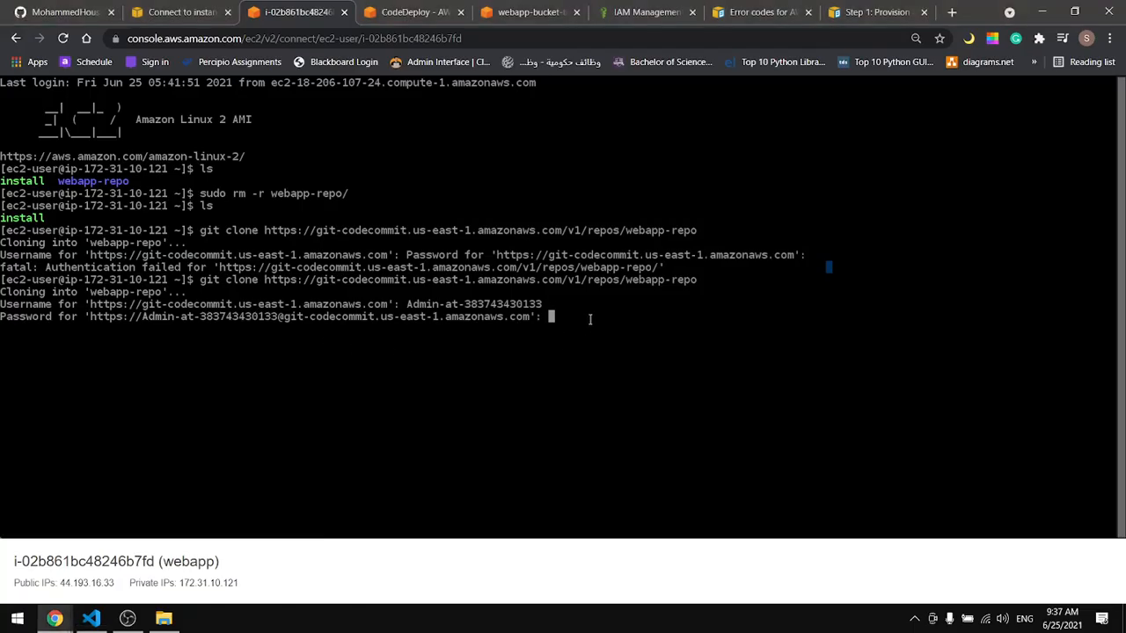
pyautogui.hotkey('ctrl', 'v')
pyautogui.press('Return')
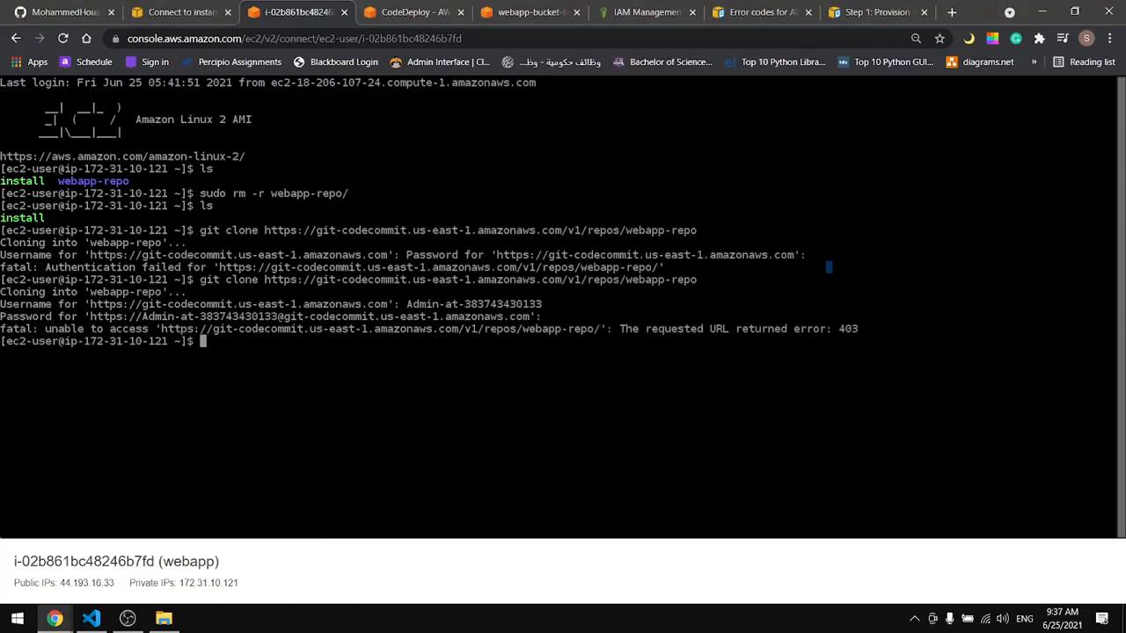
# Rerun git clone for webapp-repo and enter the login username copied from CodeDeploy.txt in Visual Studio Code at the Chrome terminal's prompt
pyautogui.press('Up')
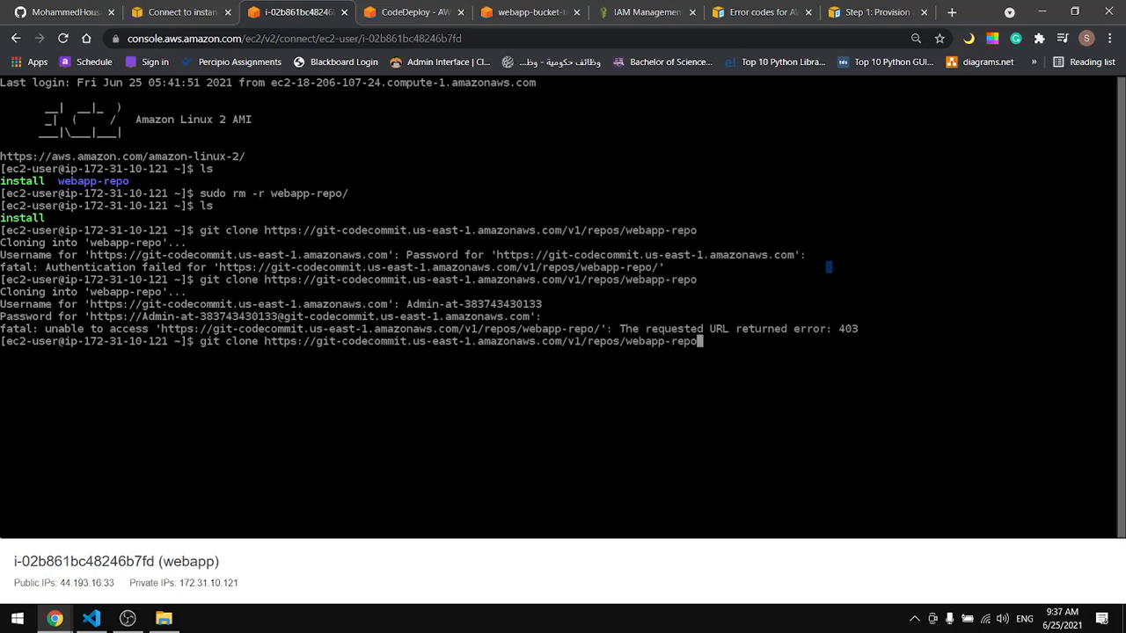
pyautogui.press('Return')
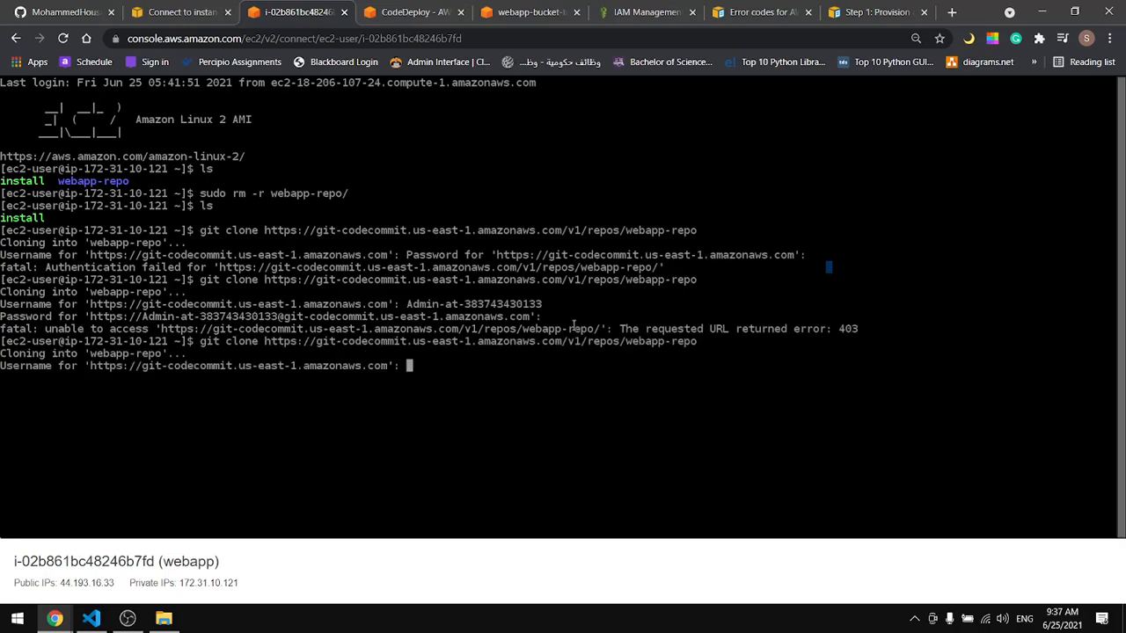
pyautogui.hotkey('alt', 'Tab')
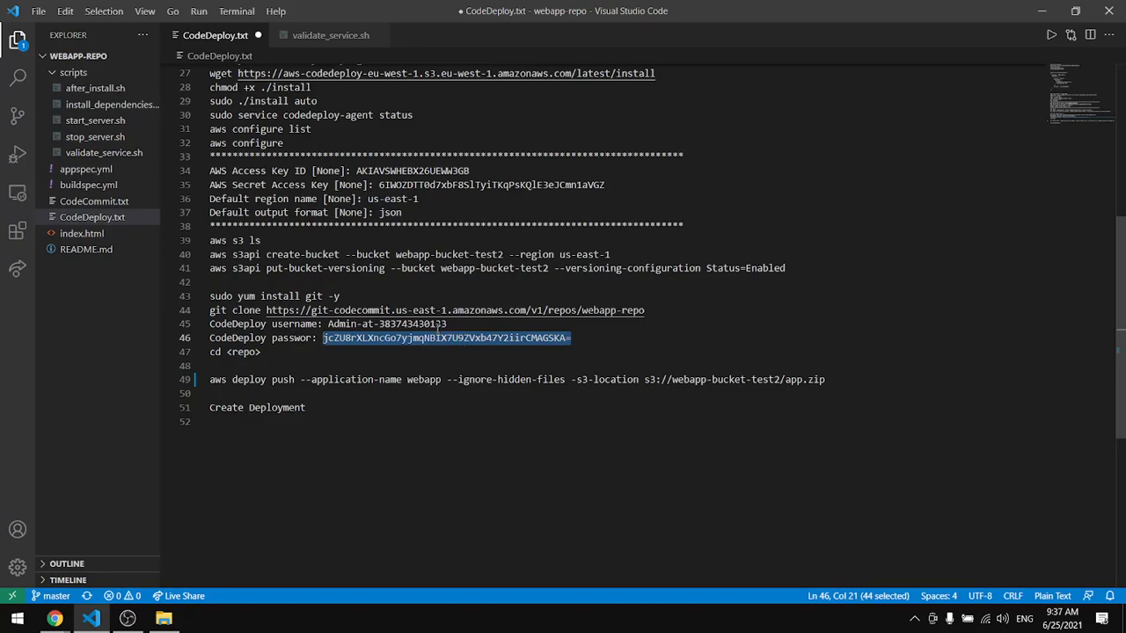
pyautogui.moveTo(449, 324)
pyautogui.mouseDown()
pyautogui.moveTo(344, 337)
pyautogui.moveTo(328, 323)
pyautogui.mouseUp()
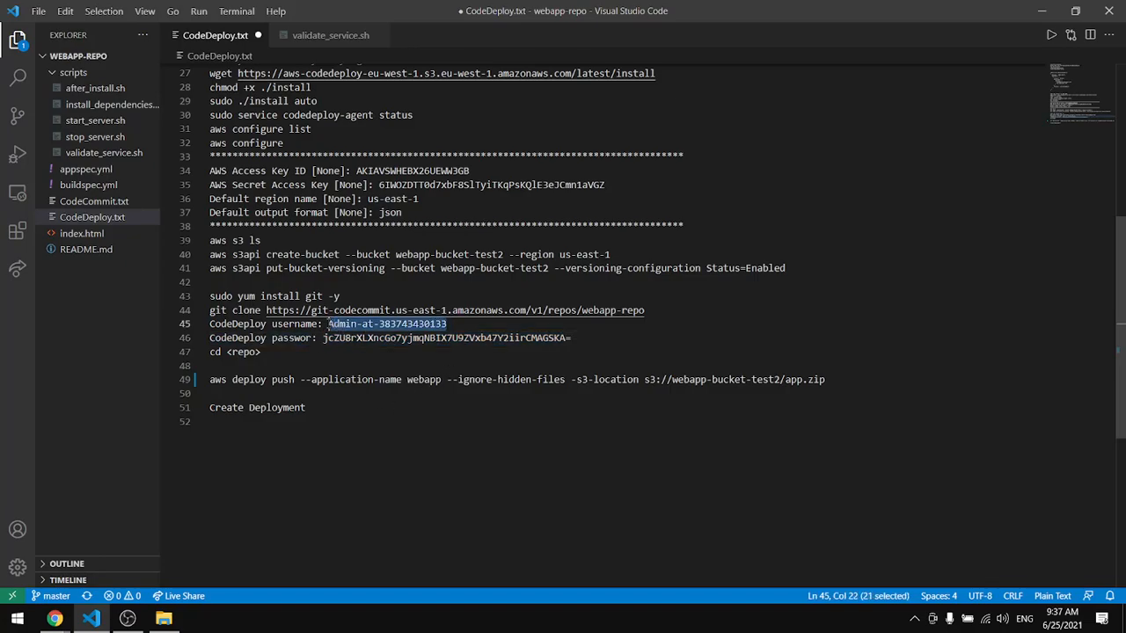
pyautogui.hotkey('ctrl', 'c')
pyautogui.hotkey('alt', 'Tab')
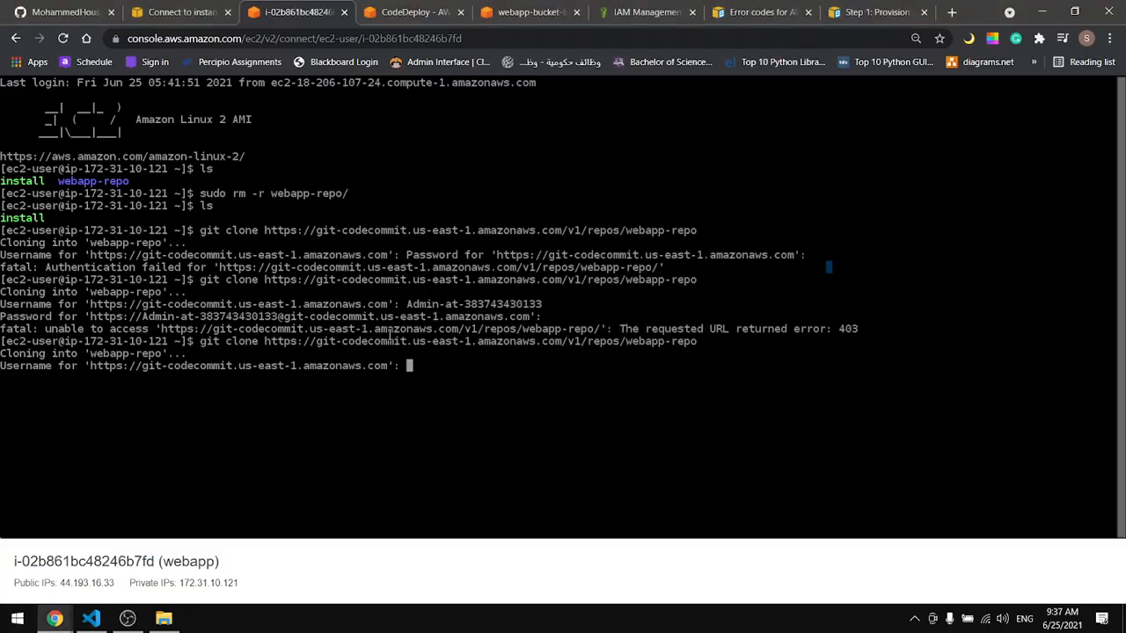
pyautogui.hotkey('ctrl', 'v')
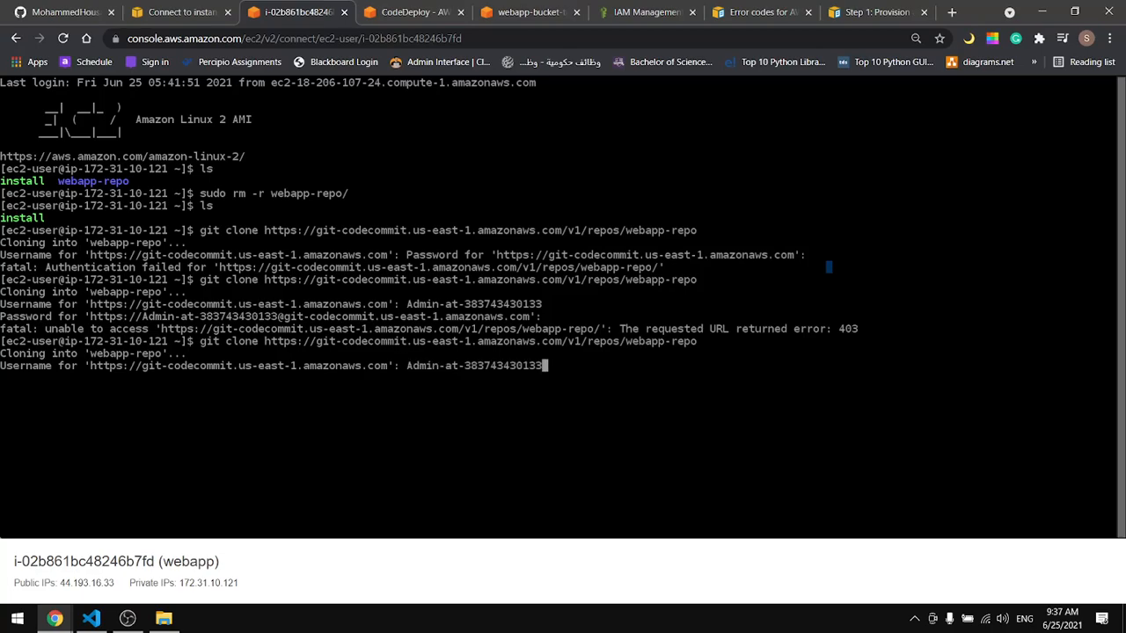
pyautogui.press('Return')
# Authenticate the repeated webapp-repo clone in the Chrome terminal with the repository password copied from CodeDeploy.txt in Visual Studio Code
pyautogui.hotkey('alt', 'Tab')
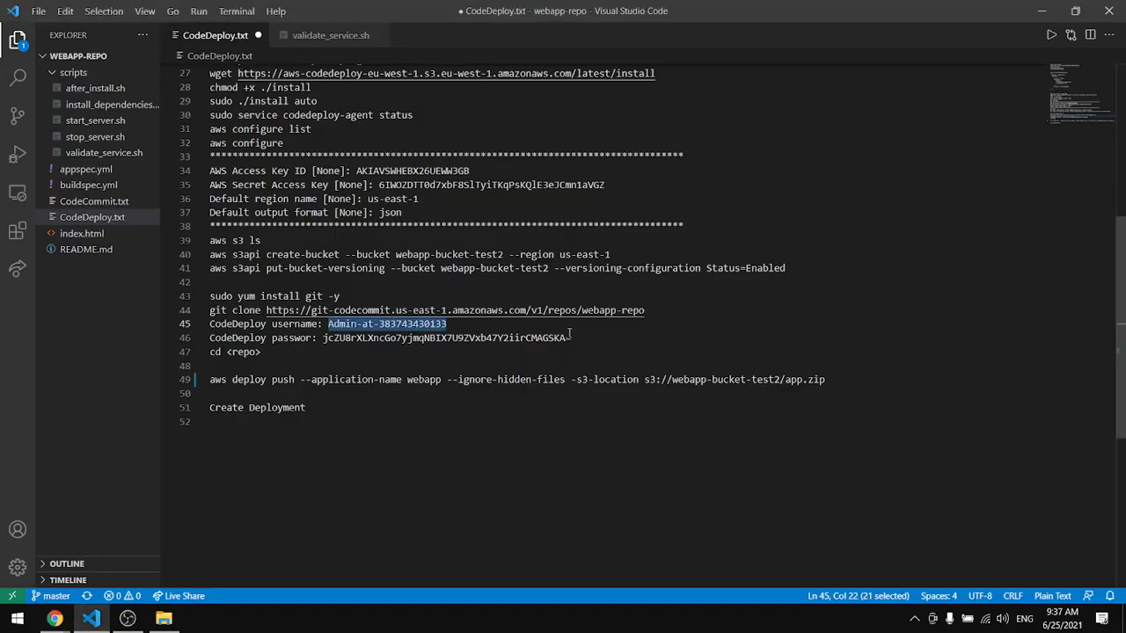
pyautogui.moveTo(578, 337); pyautogui.dragTo(321, 338)
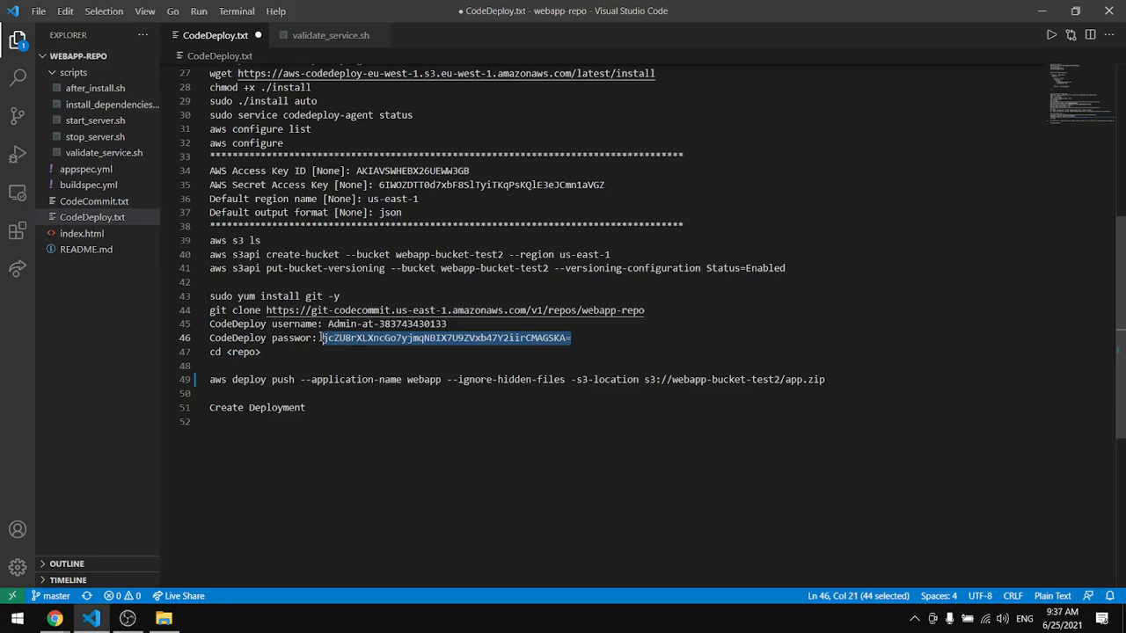
pyautogui.hotkey('ctrl', 'c')
pyautogui.hotkey('alt', 'Tab')
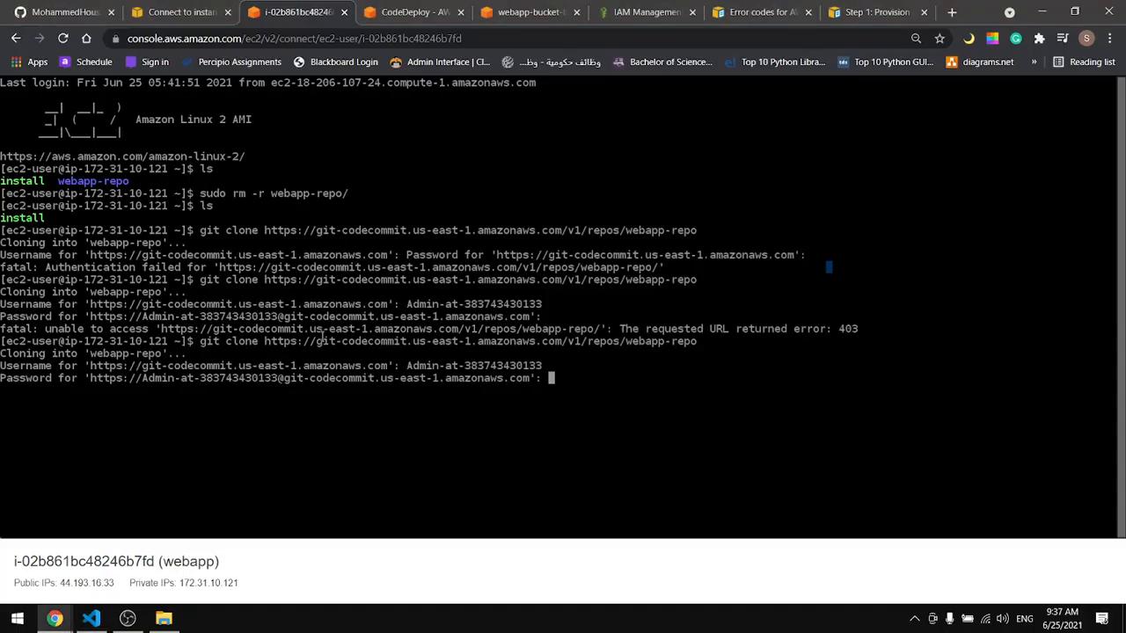
pyautogui.hotkey('ctrl', 'v')
pyautogui.press('Return')
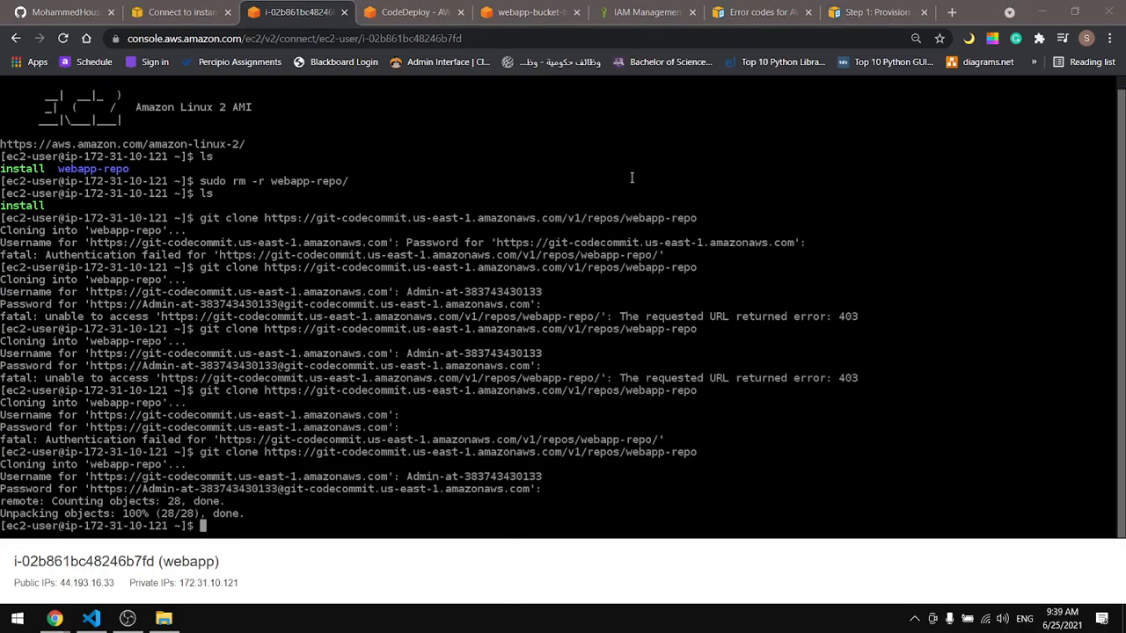
# Examine the policies attached to ec2-role-code-deploy in IAM and the app.zip versions in the webapp-bucket-test2 S3 bucket
pyautogui.click(623, 22)
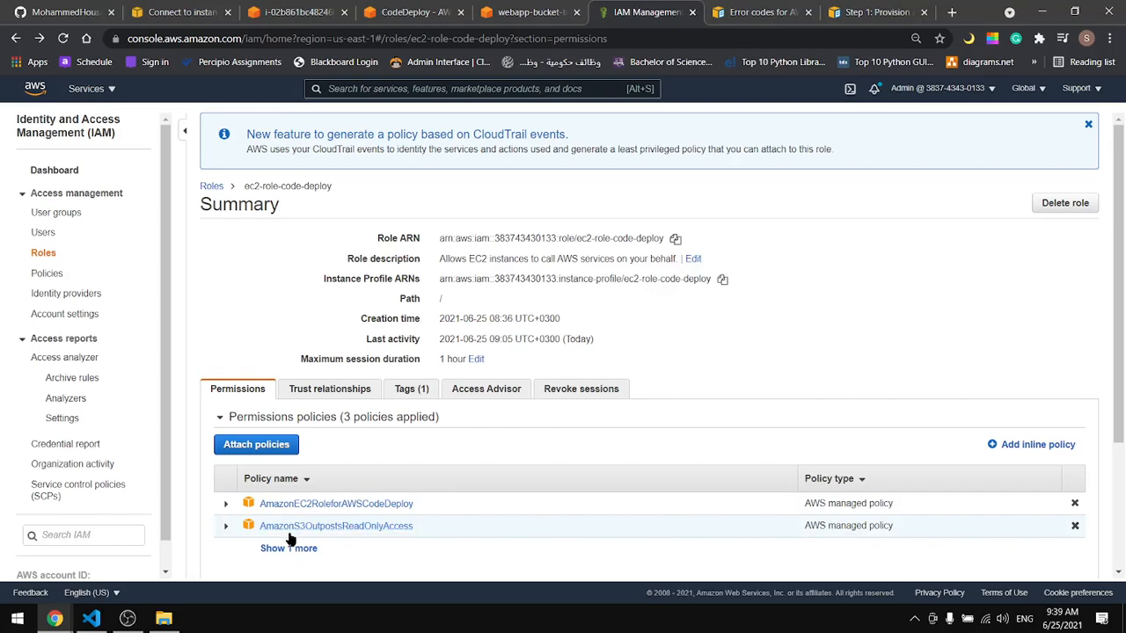
pyautogui.scroll(-2, 338, 451)
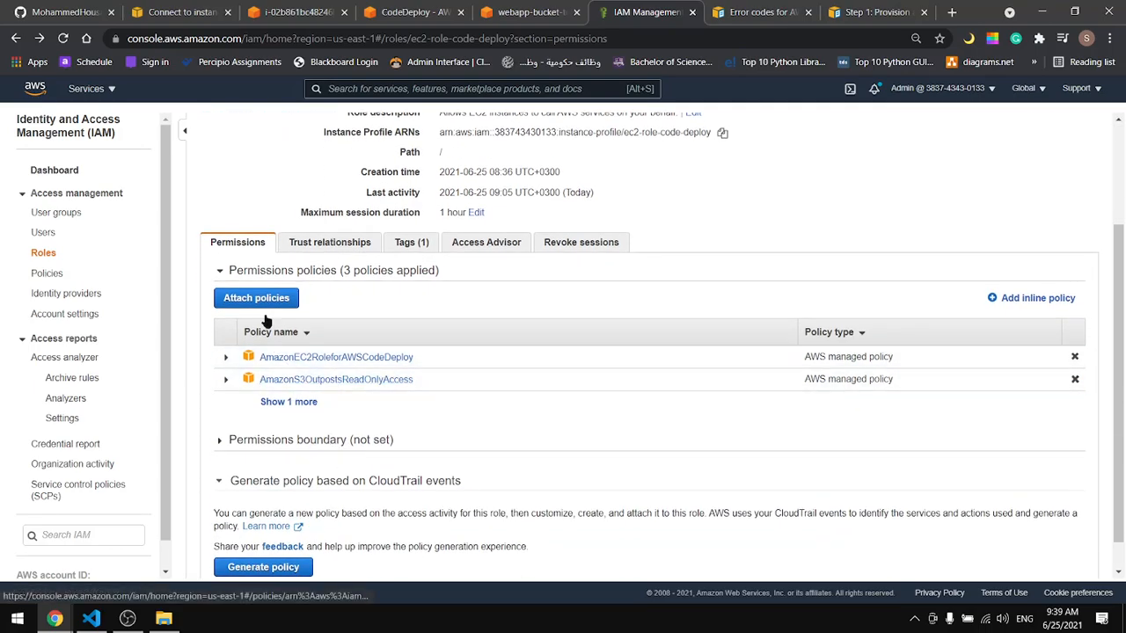
pyautogui.click(413, 12)
pyautogui.click(519, 11)
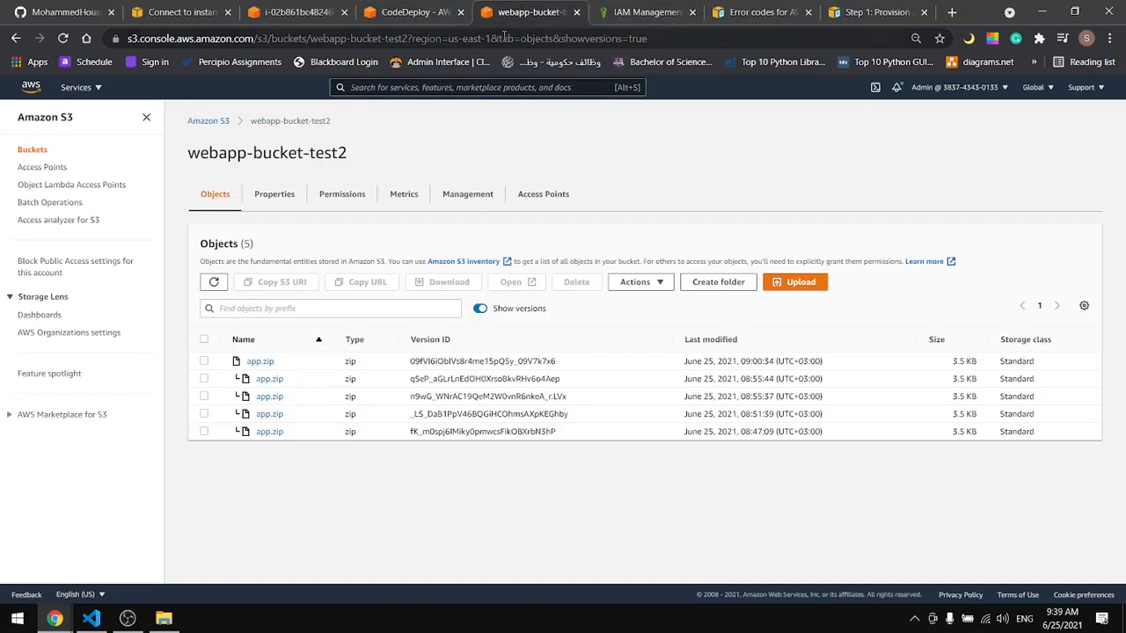
# Return to the EC2 instance terminal and list the home directory's contents with ls
pyautogui.click(303, 9)
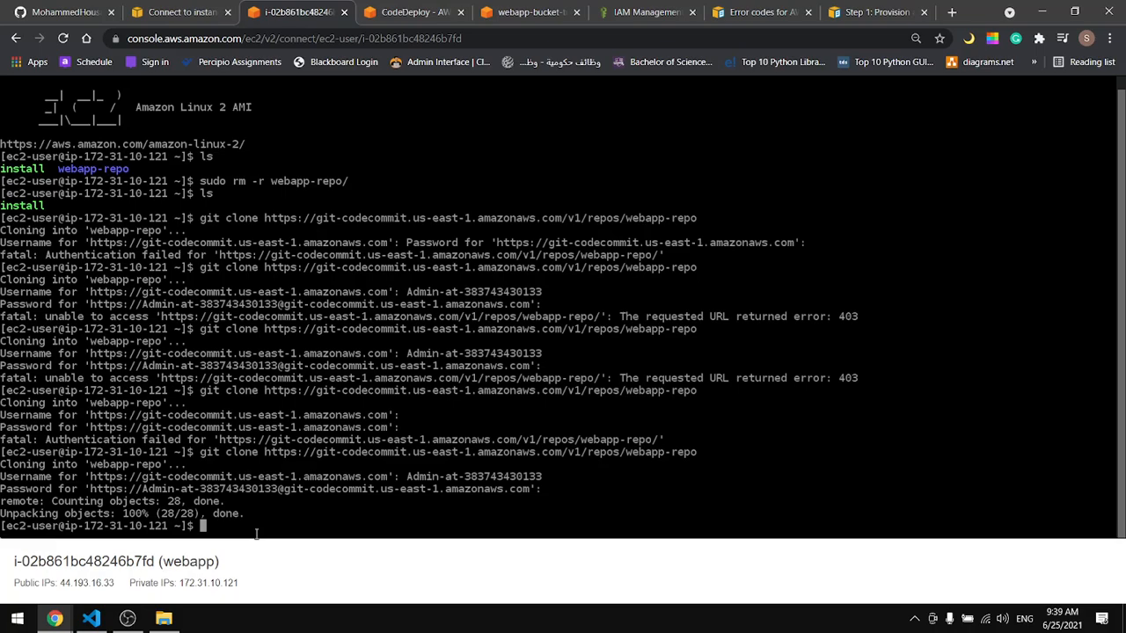
pyautogui.write('ls')
pyautogui.press('Return')
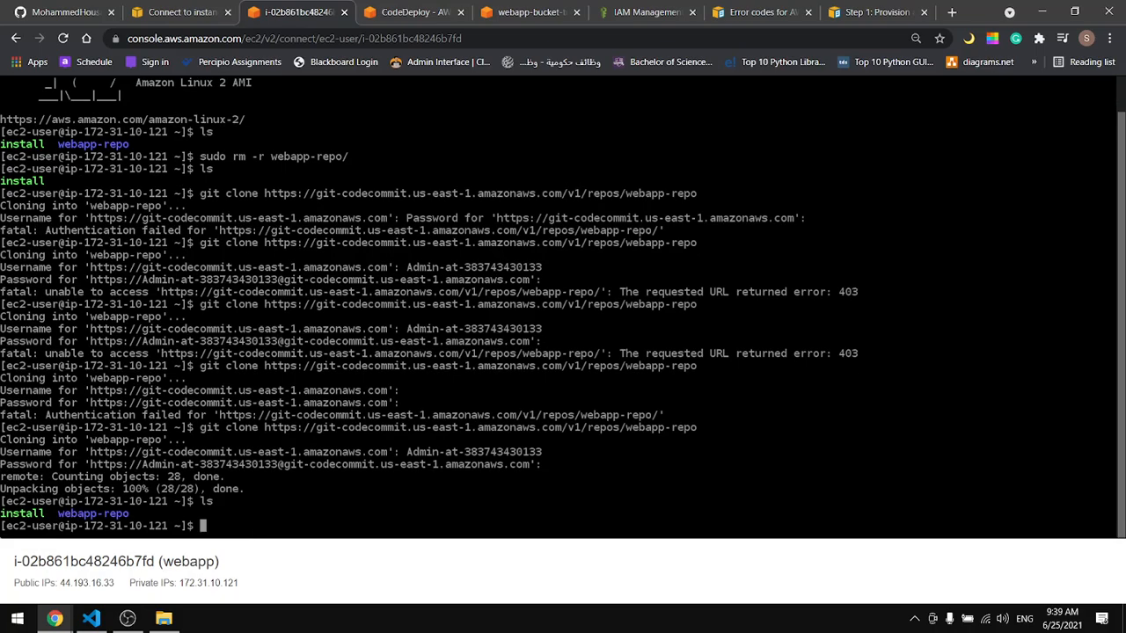
# Switch to Visual Studio Code and copy the aws deploy push command from CodeDeploy.txt
pyautogui.hotkey('alt', 'Tab')
pyautogui.hotkey('alt', 'Tab')
pyautogui.hotkey('alt', 'Tab')
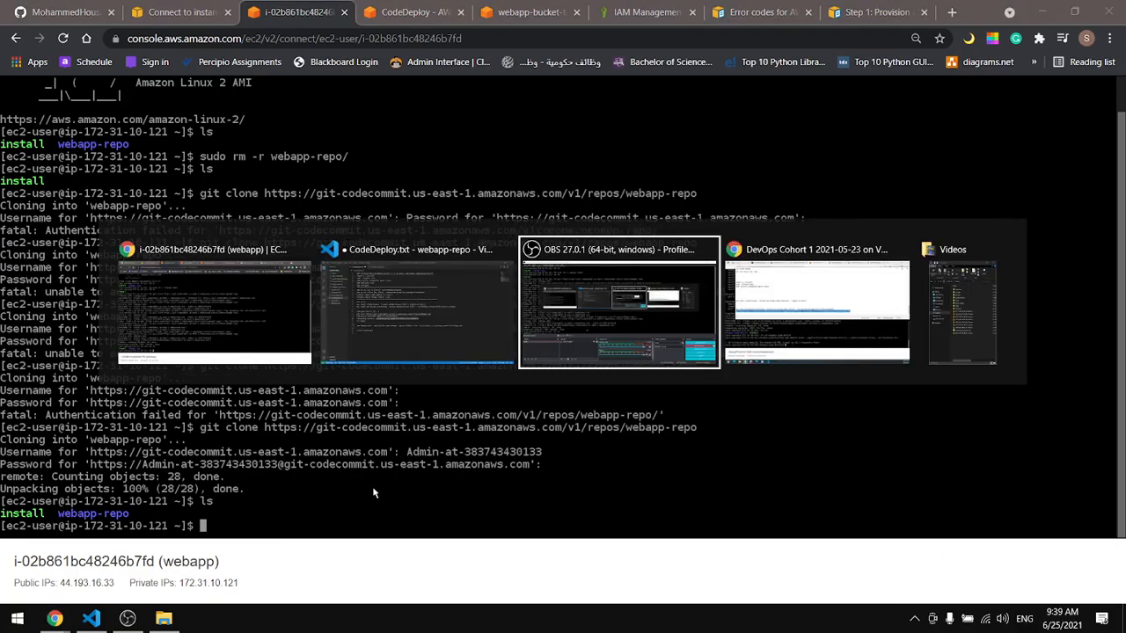
pyautogui.hotkey('alt', 'Tab')
pyautogui.hotkey('alt', 'Tab')
pyautogui.hotkey('alt', 'Tab')
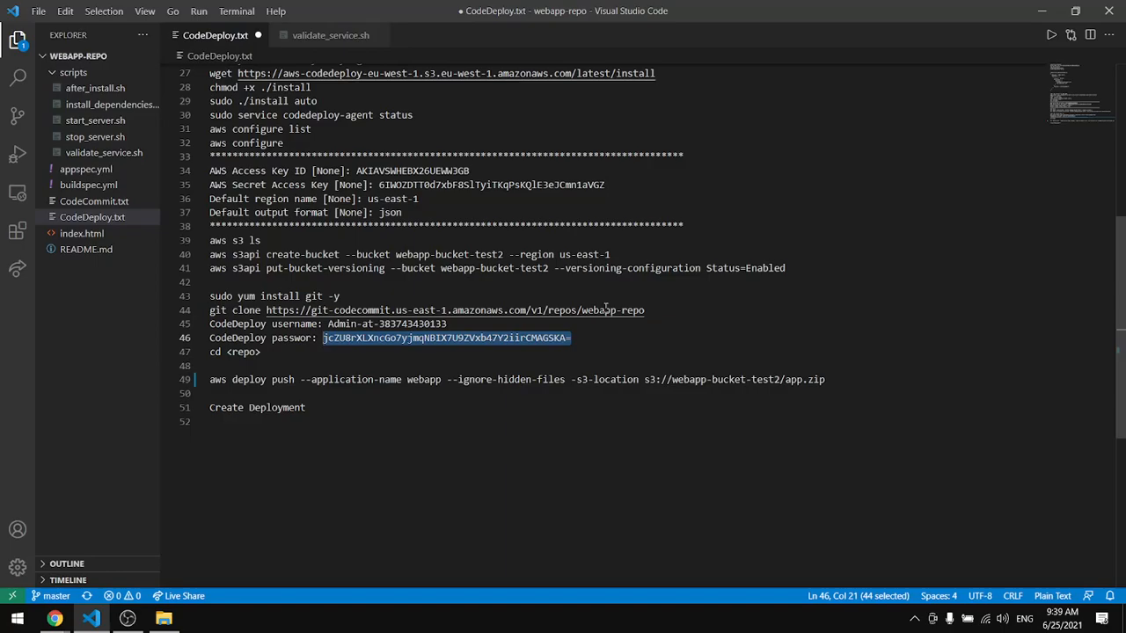
pyautogui.click(375, 426)
pyautogui.tripleClick(326, 381)
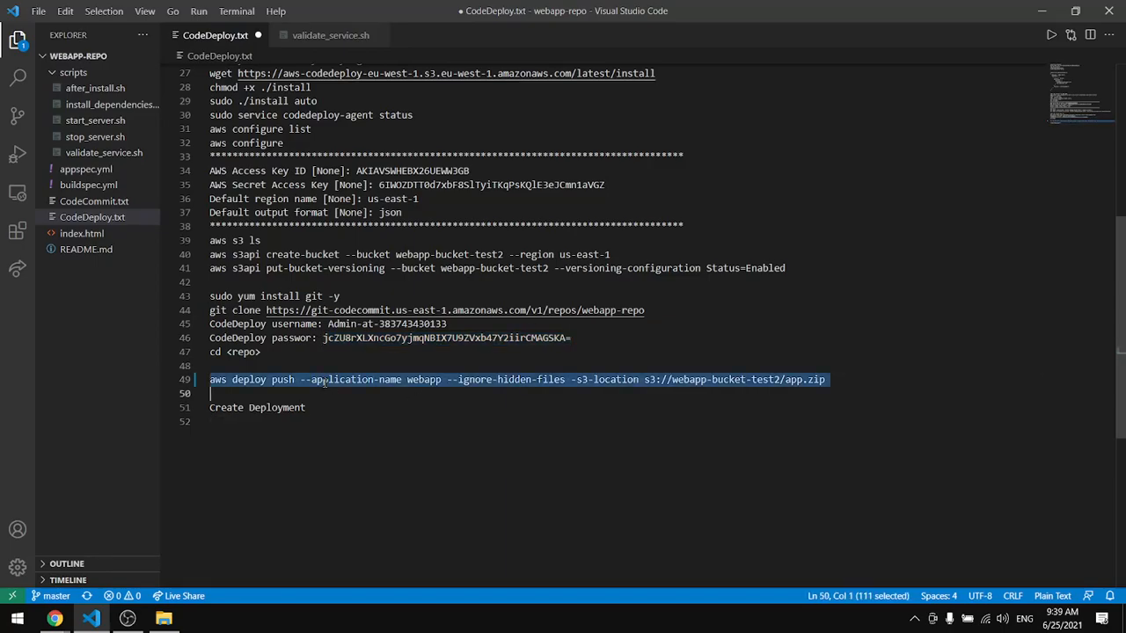
# Try to run the copied aws deploy push command for webapp from the home directory in the EC2 terminal in Chrome
pyautogui.hotkey('alt', 'Tab')
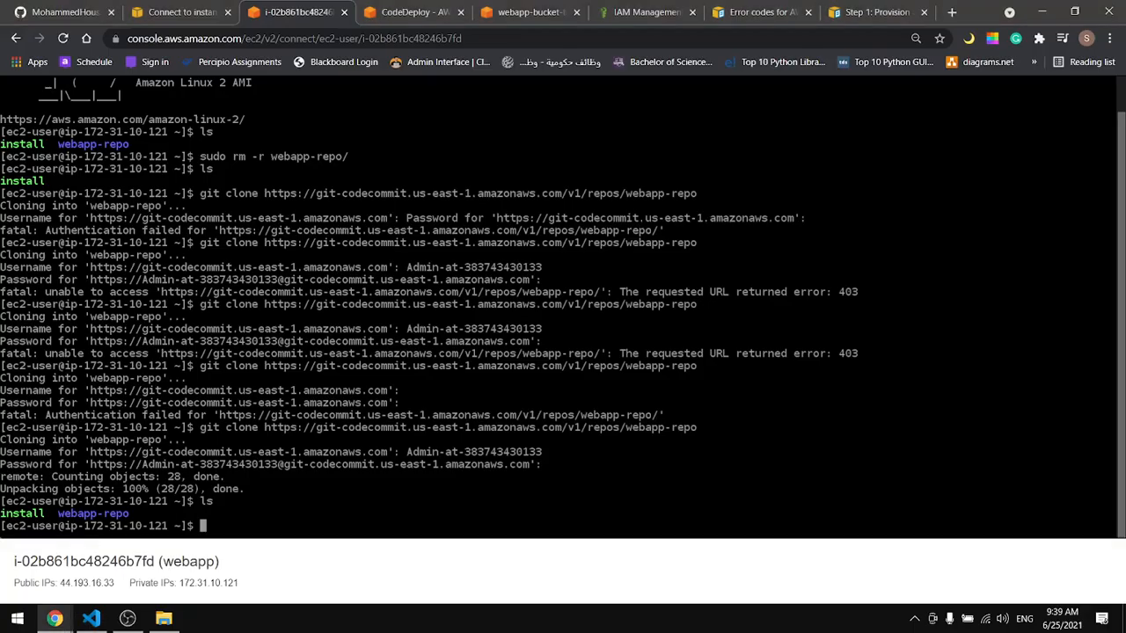
pyautogui.hotkey('ctrl', 'v')
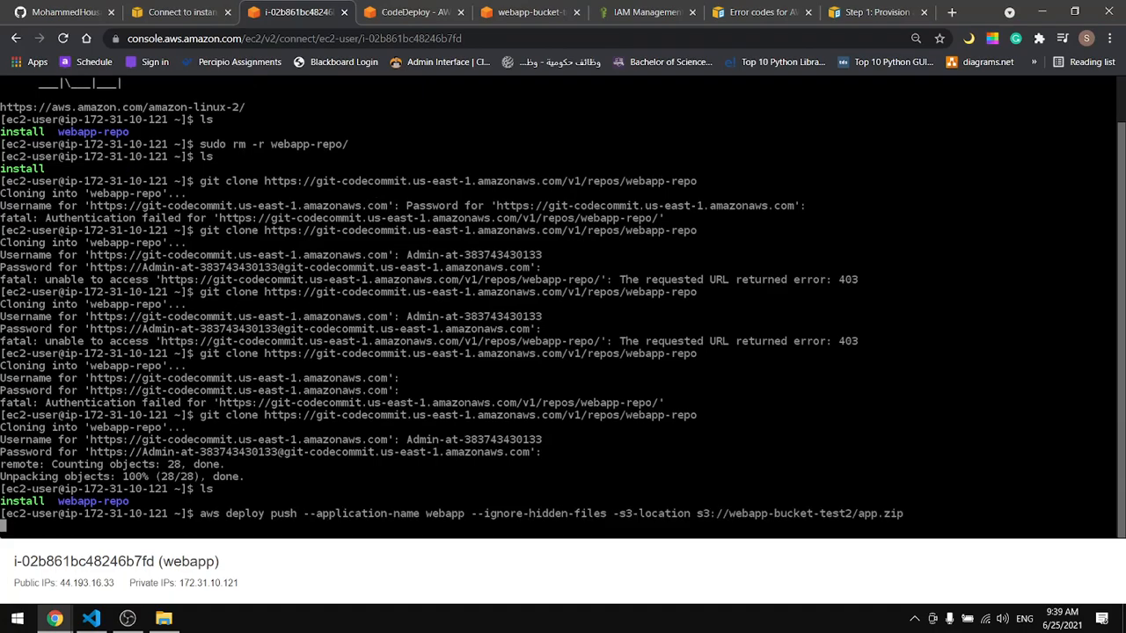
pyautogui.press('Return')
pyautogui.press('Return')
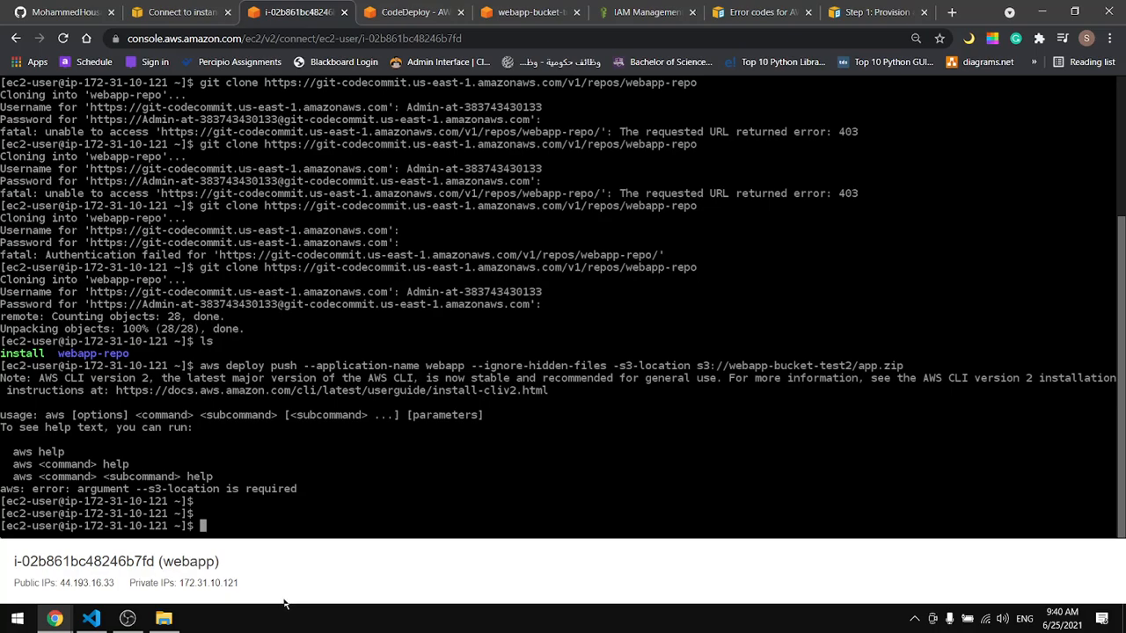
# List the home directory's contents and change into the webapp-repo folder
pyautogui.write('ls')
pyautogui.press('Return')
pyautogui.write('cd we')
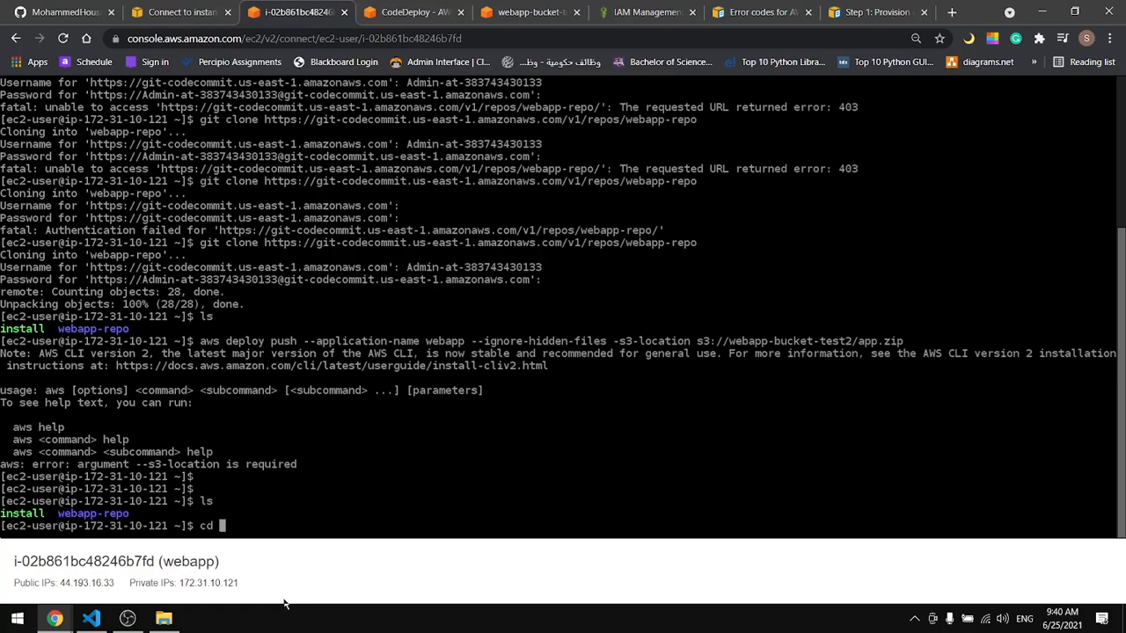
pyautogui.press('Tab')
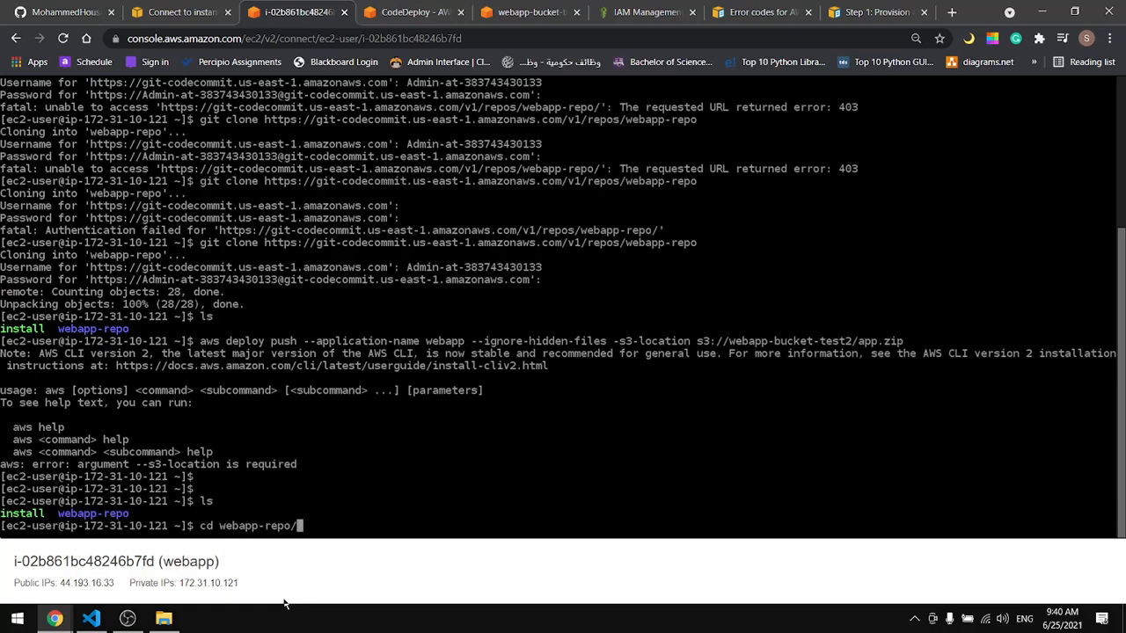
pyautogui.press('Return')
# Try to run the same aws deploy push command again from inside the webapp-repo folder
pyautogui.press('Up')
pyautogui.press('Up')
pyautogui.press('Up')
pyautogui.press('Return')
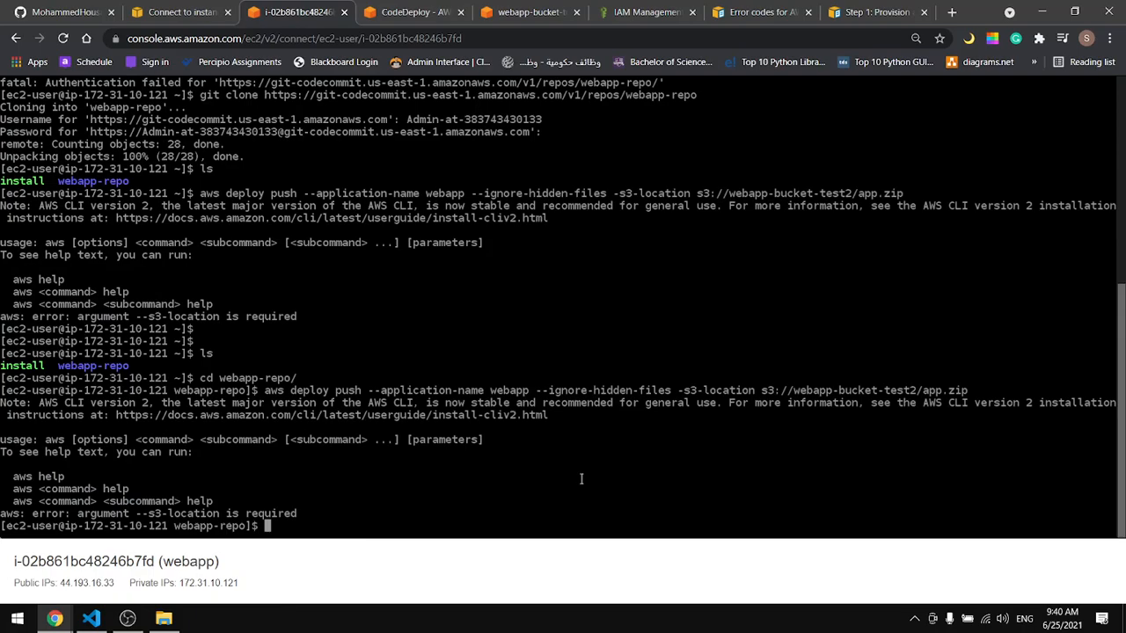
# Switch to Visual Studio Code and correct the option to --s3-location in the aws deploy push command of CodeDeploy.txt
pyautogui.hotkey('alt', 'Tab')
pyautogui.click(616, 380)
pyautogui.click(576, 380)
pyautogui.write('-')
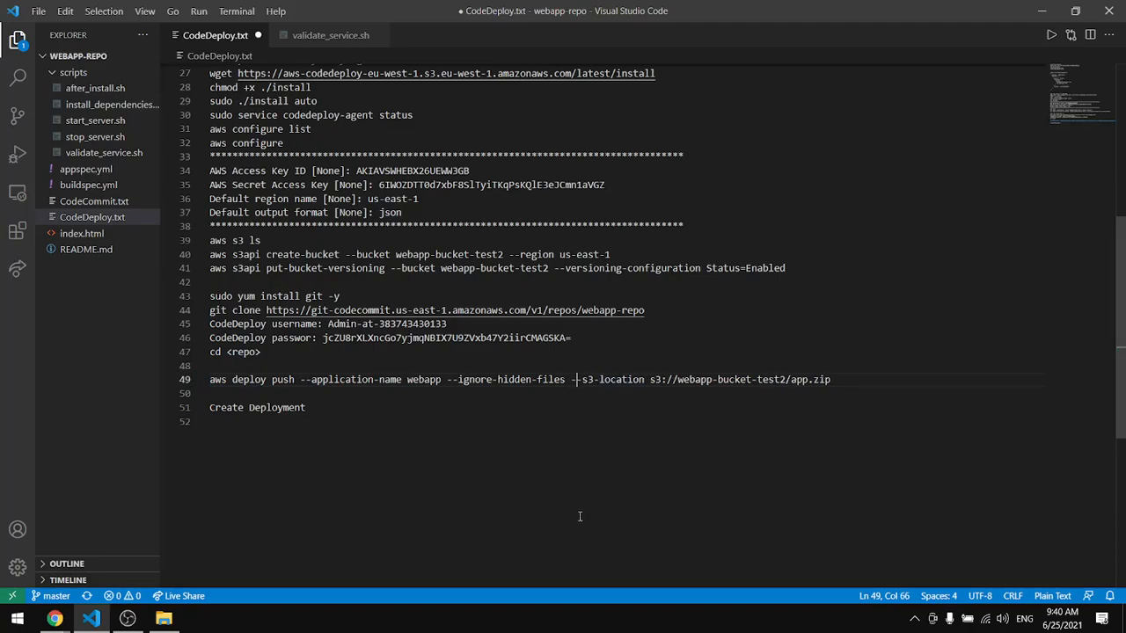
# Copy the corrected aws deploy push command and run it from the webapp-repo folder in the EC2 terminal in Chrome
pyautogui.click(570, 388)
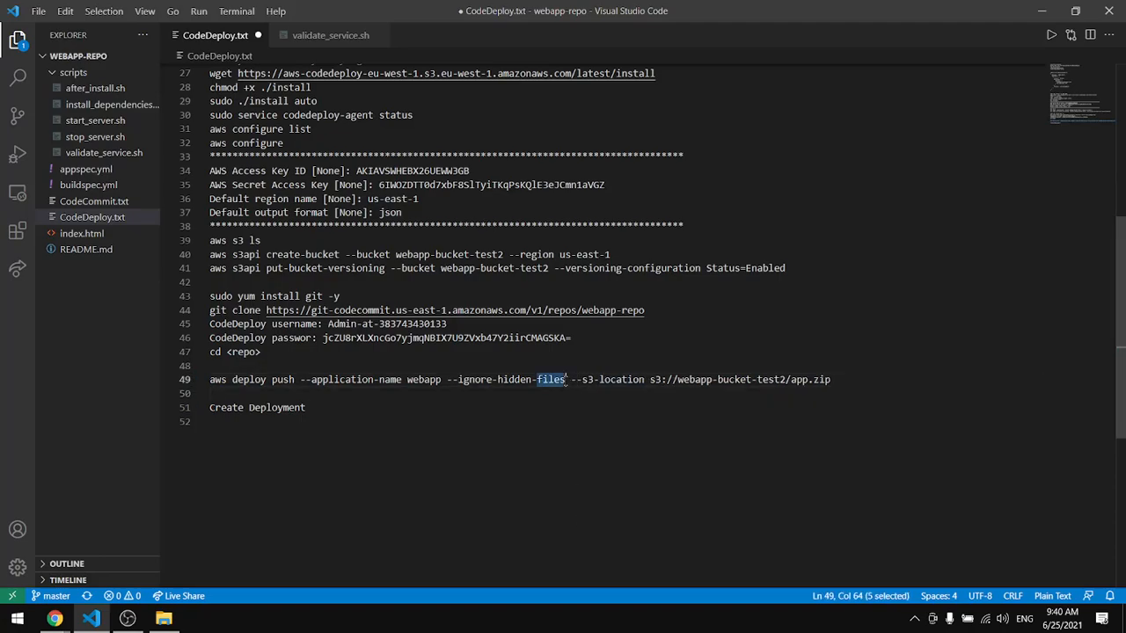
pyautogui.tripleClick(566, 379)
pyautogui.hotkey('alt', 'Tab')
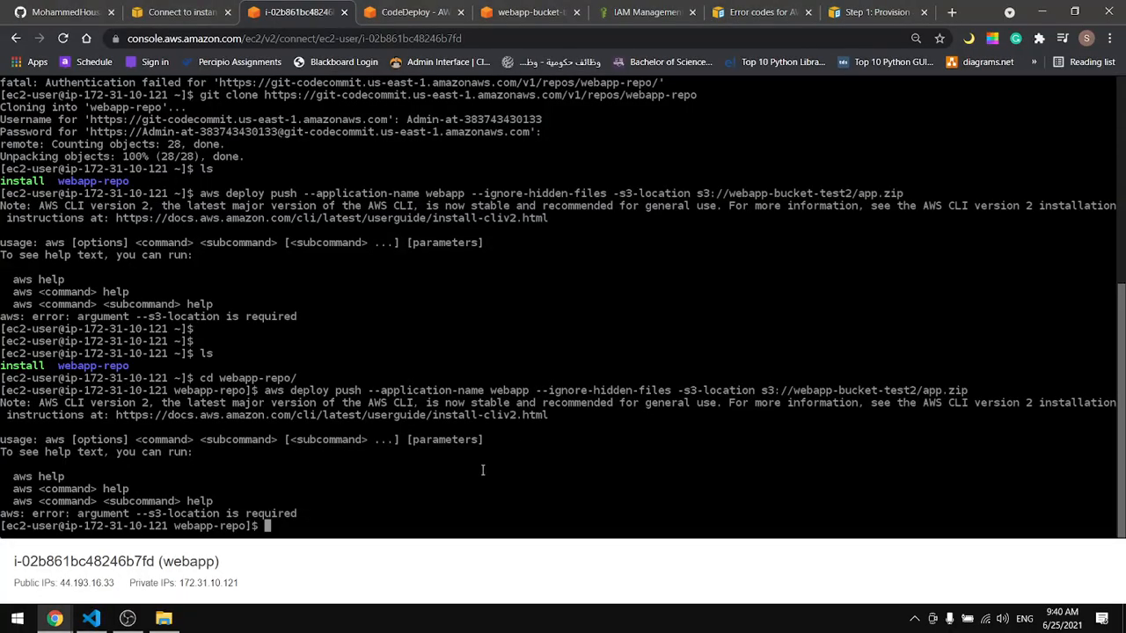
pyautogui.hotkey('ctrl', 'v')
pyautogui.press('Return')
pyautogui.press('Return')
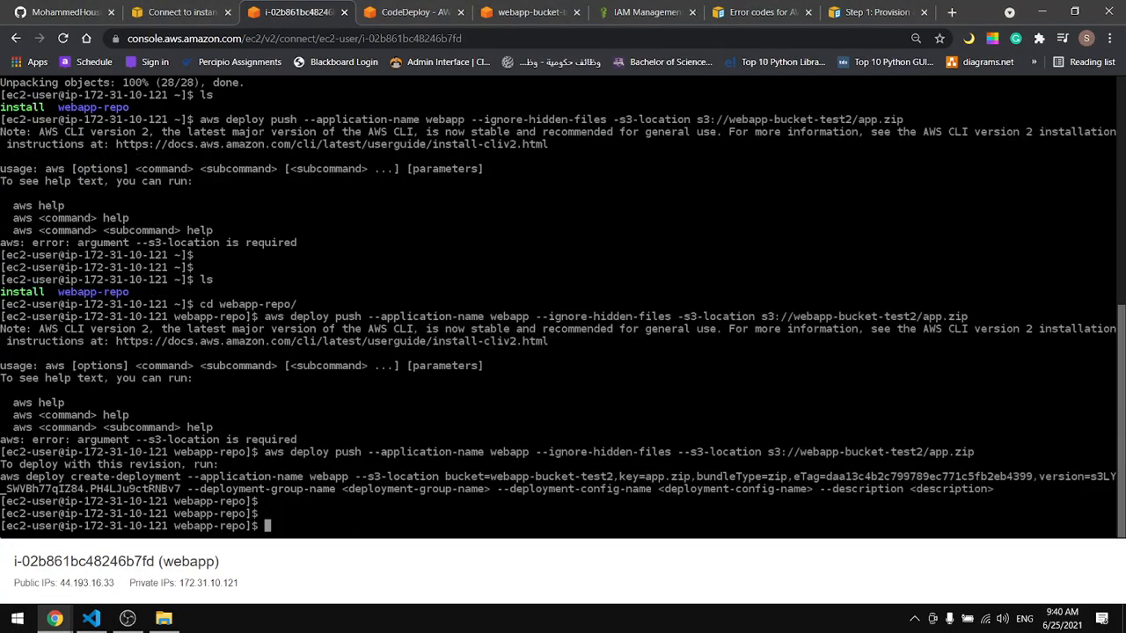
# Clear the EC2 terminal and check the app.zip versions listed in the webapp-bucket-test2 bucket
pyautogui.hotkey('ctrl', 'l')
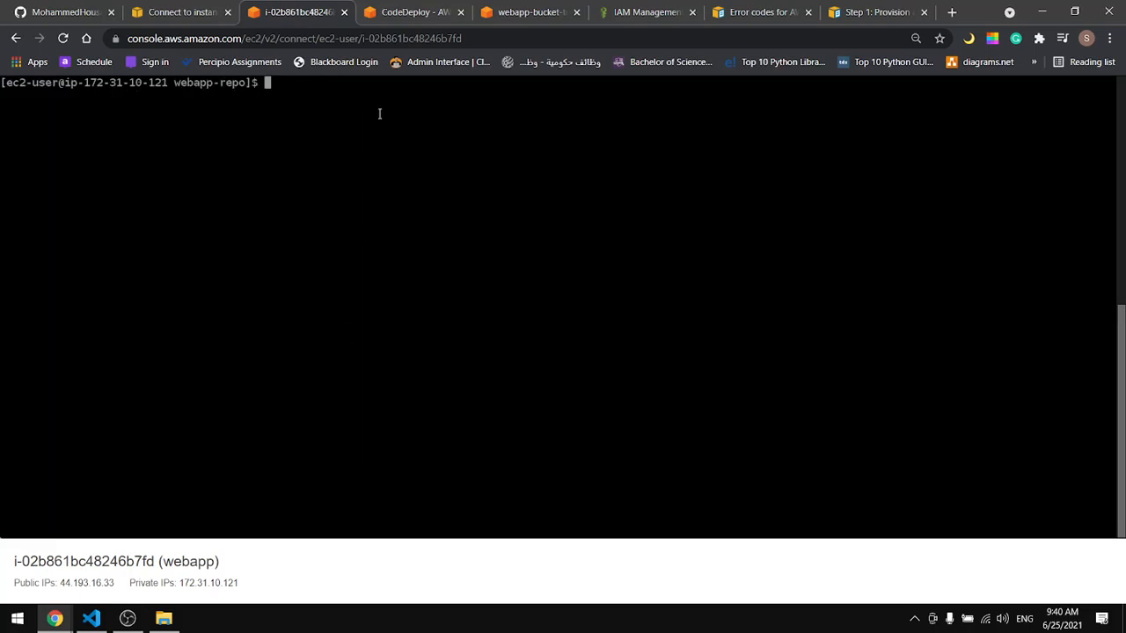
pyautogui.click(433, 9)
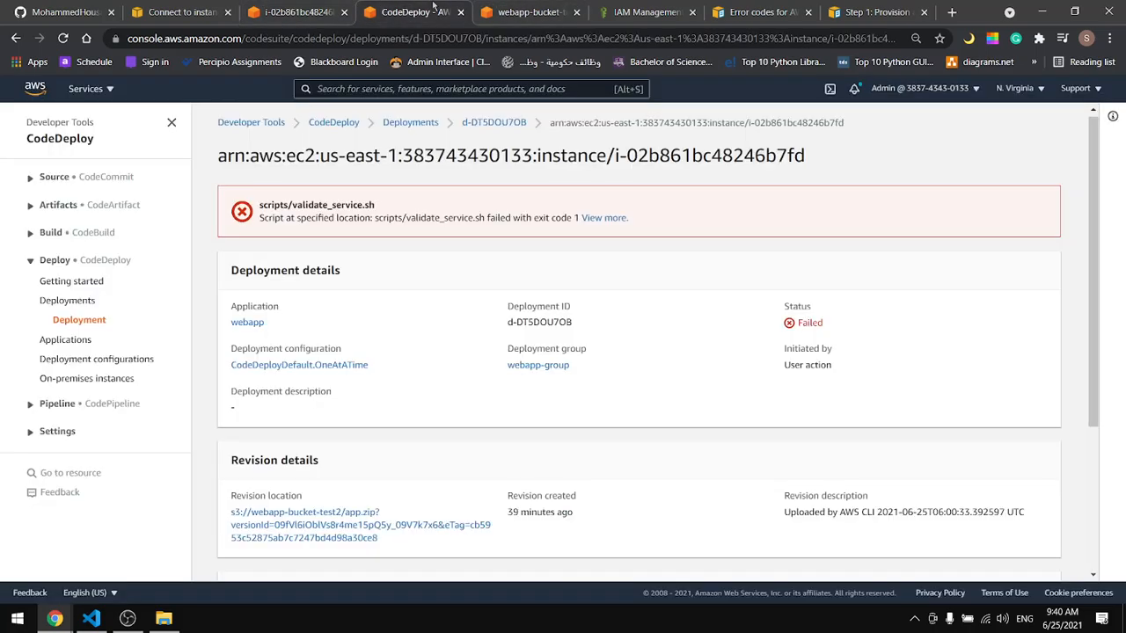
pyautogui.click(528, 12)
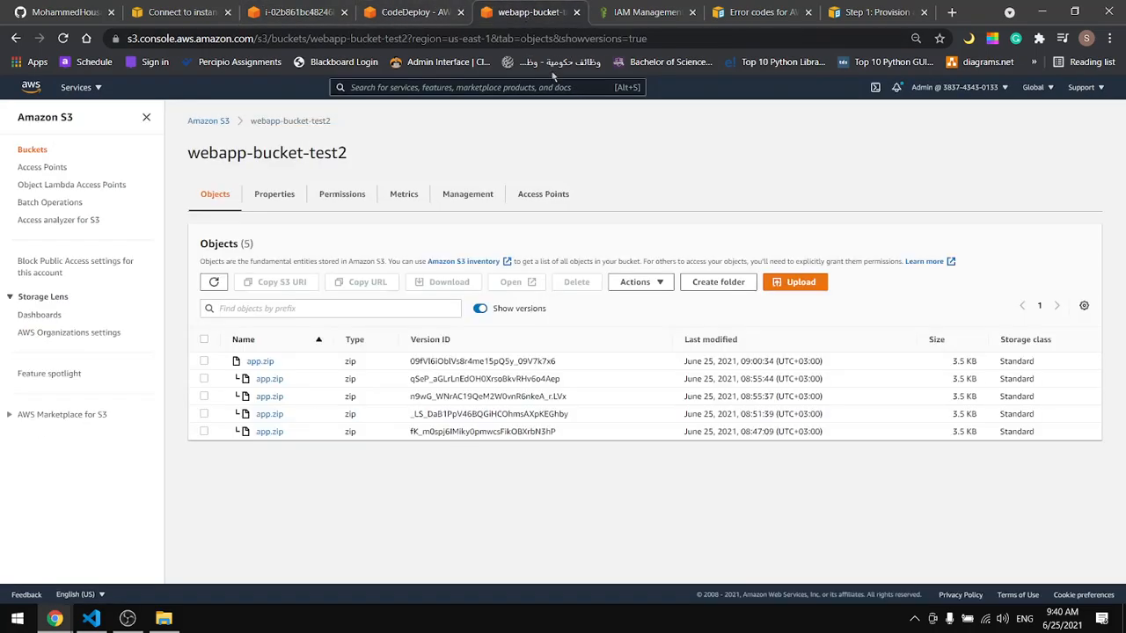
# Retry the most recent failed webapp deployment, d-DT5DOU7OB, from the CodeDeploy deployment history
pyautogui.click(438, 9)
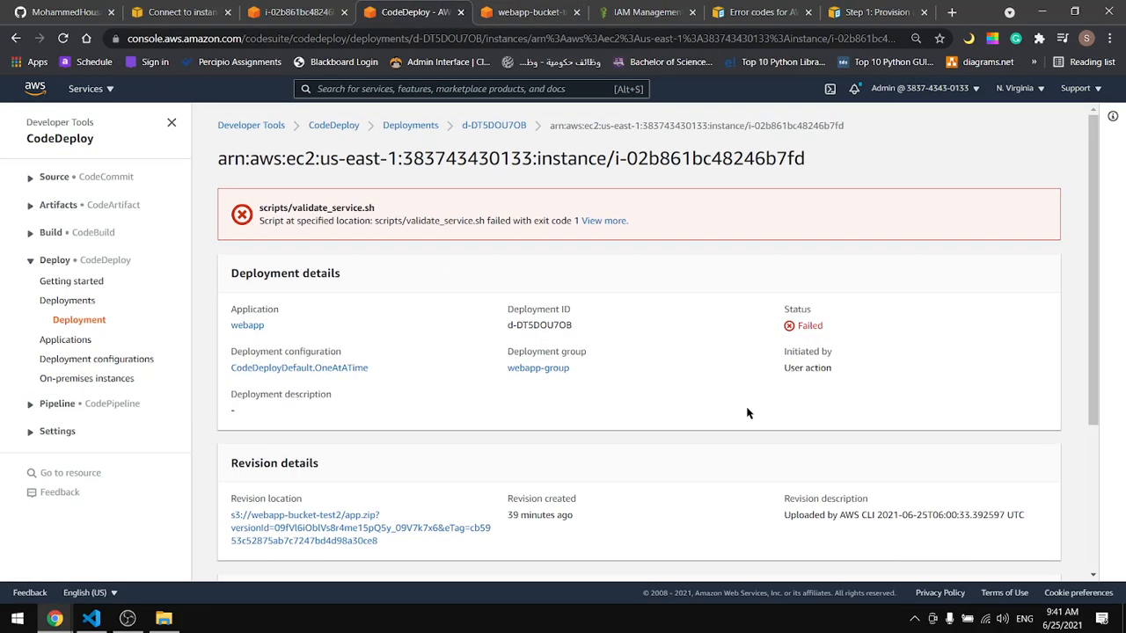
pyautogui.click(407, 125)
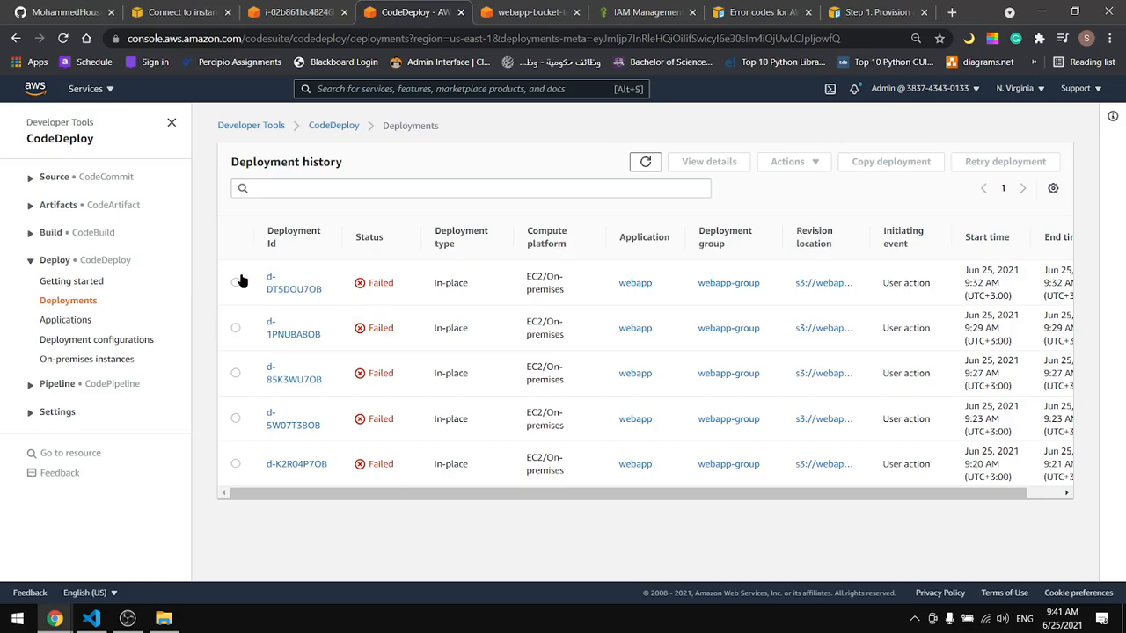
pyautogui.click(269, 290)
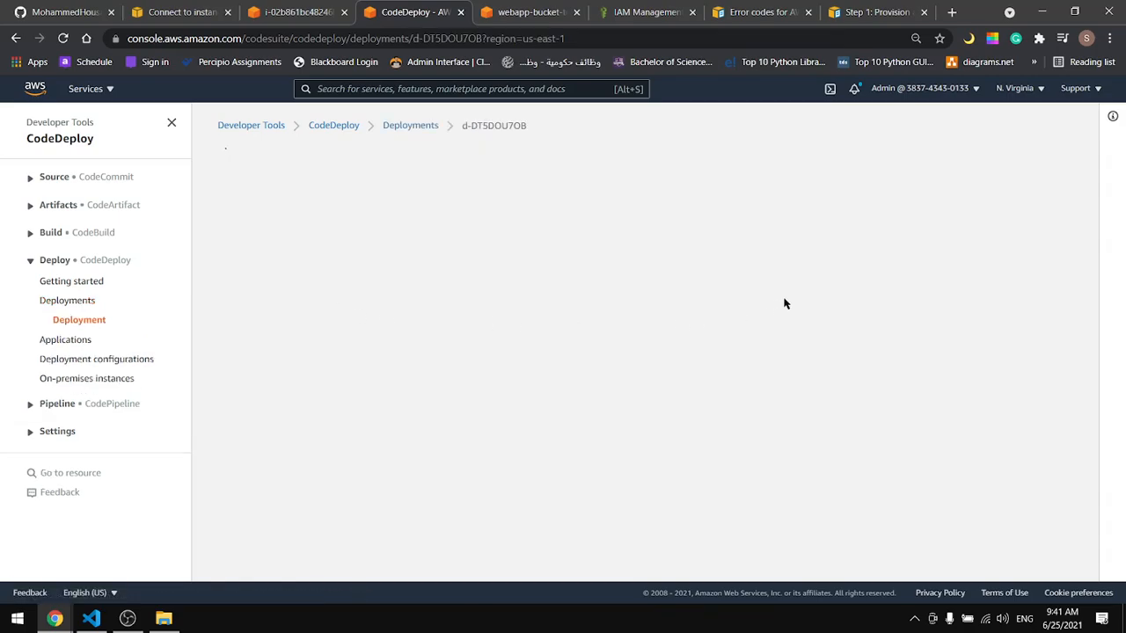
pyautogui.click(1001, 162)
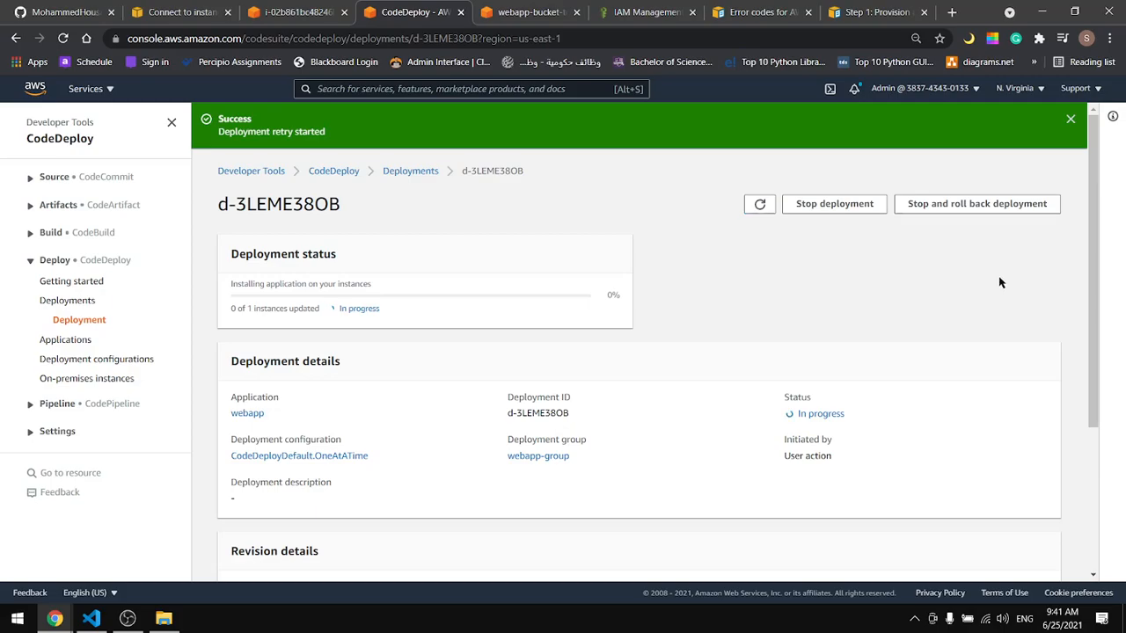
# Revisit the S3 bucket and examine the retried deployment's status, revision details and lifecycle events in CodeDeploy
pyautogui.click(525, 12)
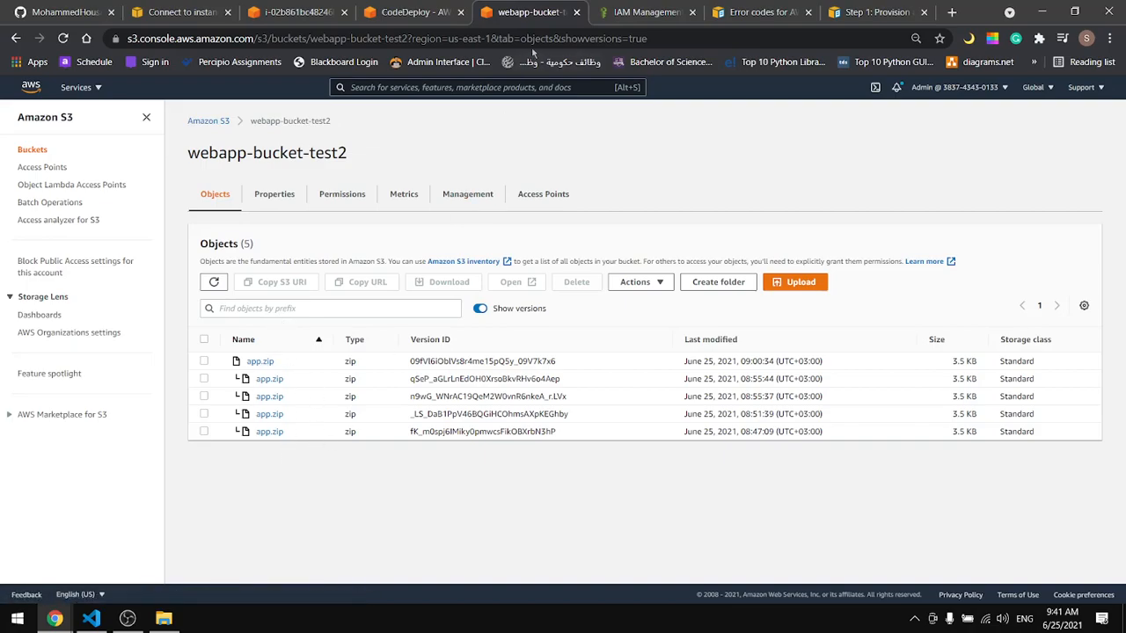
pyautogui.click(417, 14)
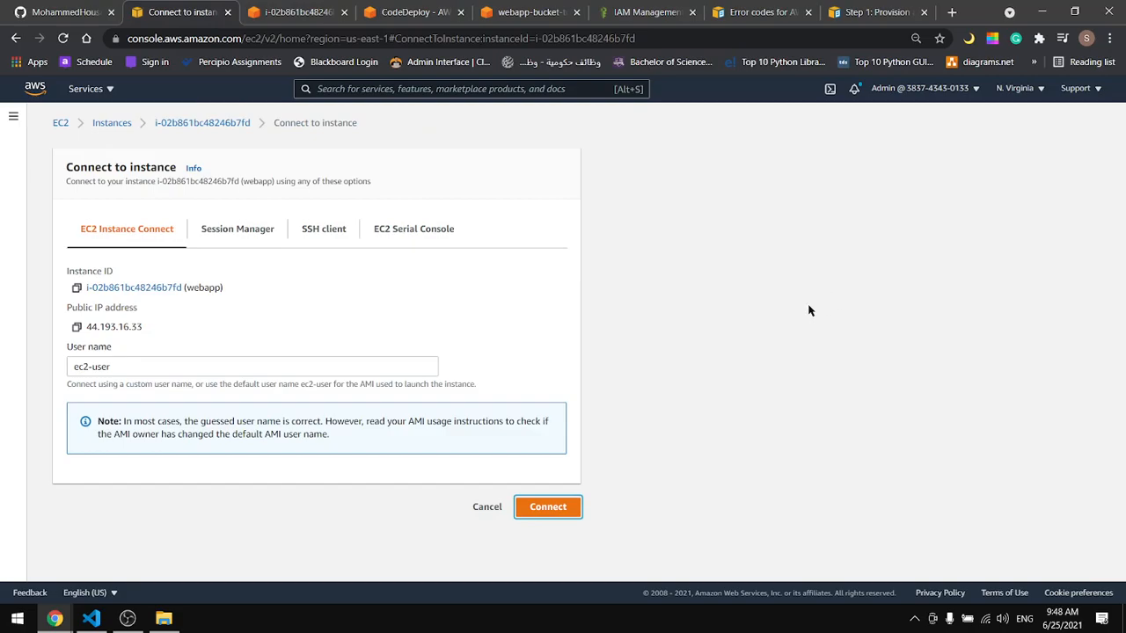
pyautogui.click(322, 12)
pyautogui.click(415, 13)
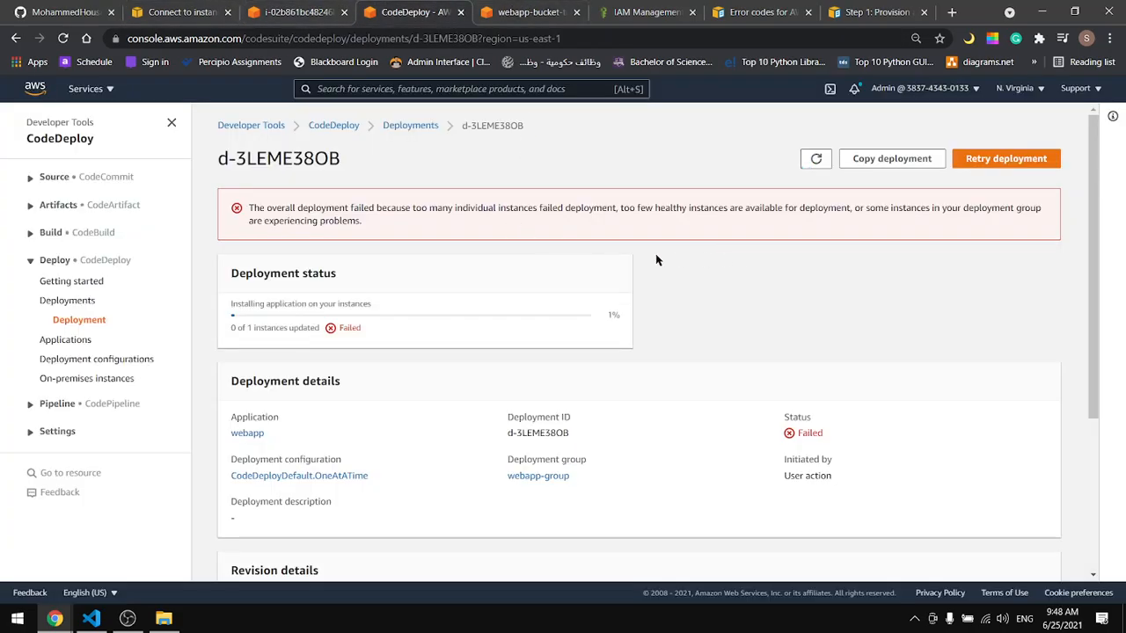
pyautogui.click(64, 322)
pyautogui.scroll(-2, 525, 259)
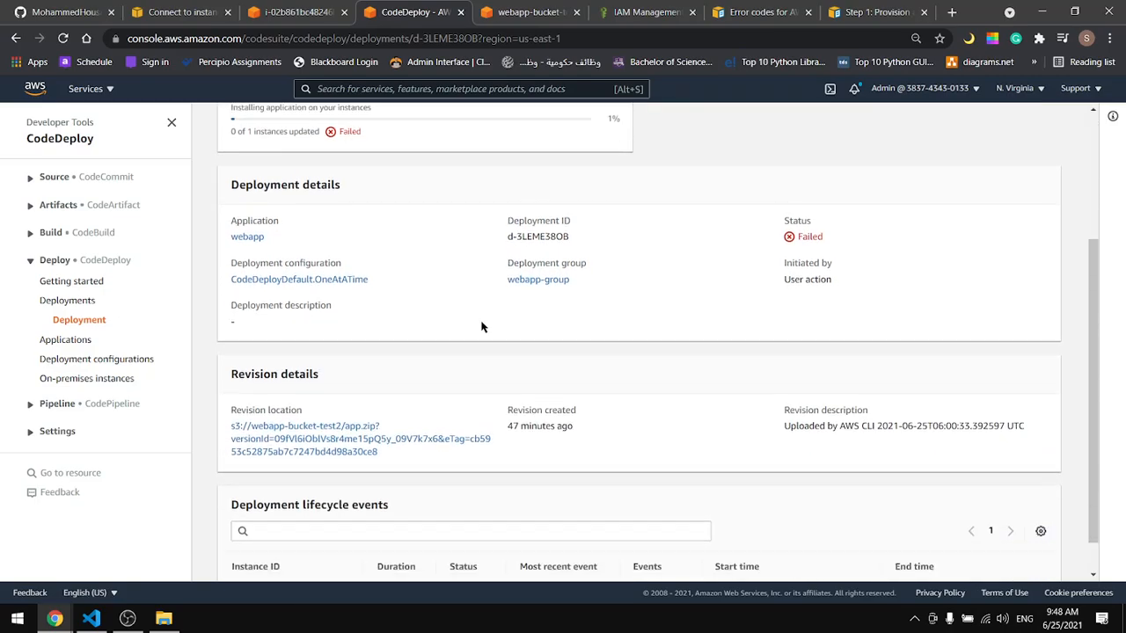
pyautogui.scroll(-1, 481, 326)
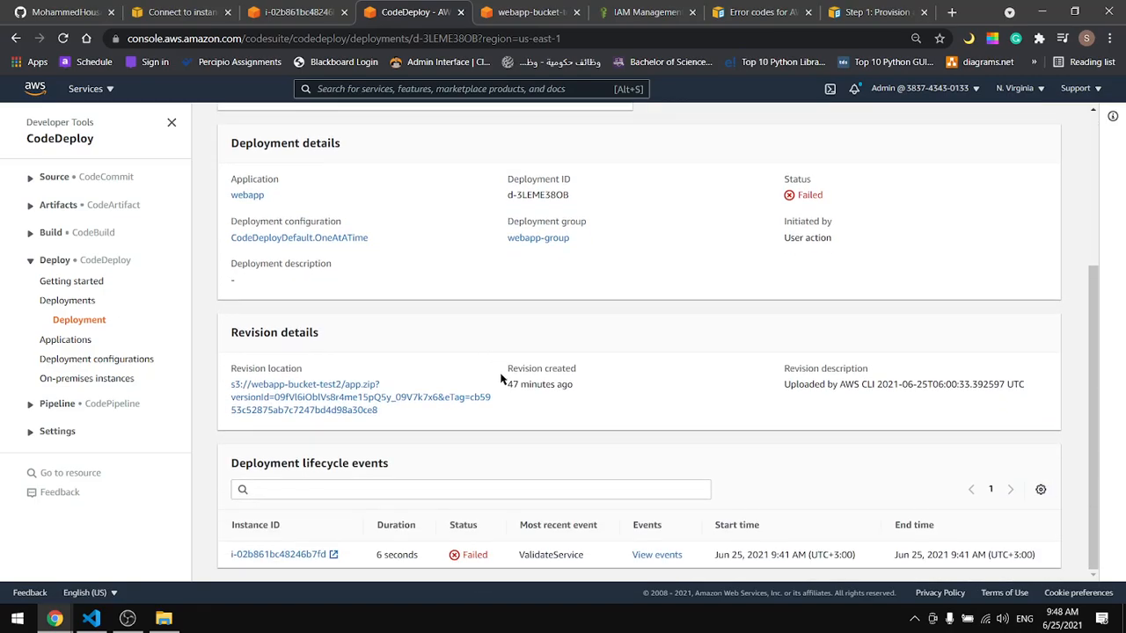
pyautogui.scroll(3, 515, 372)
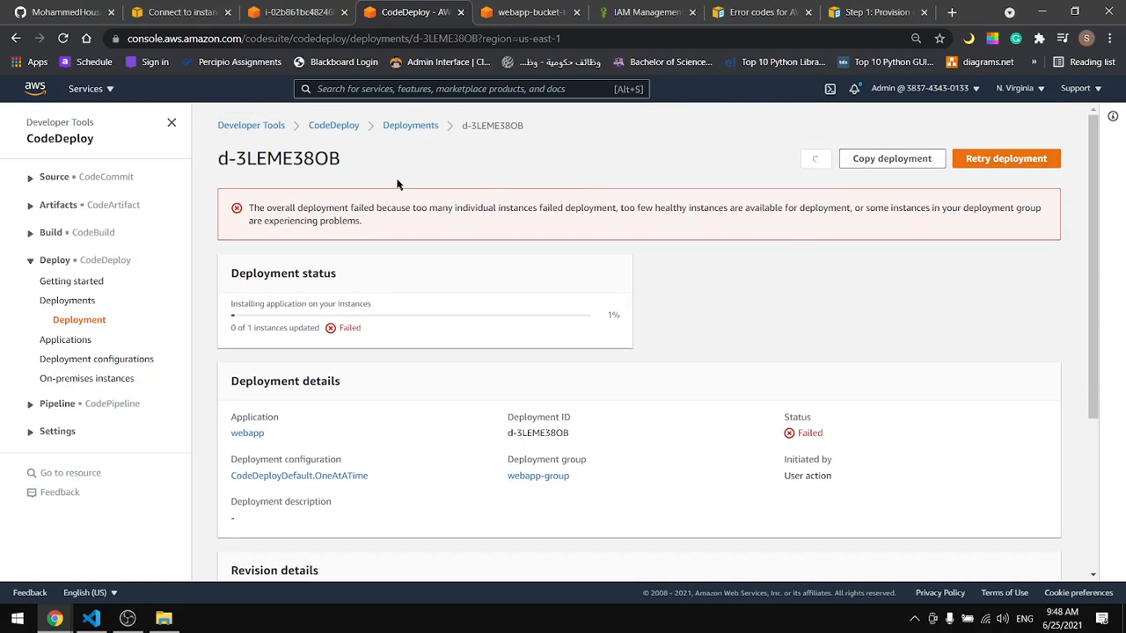
# Check the deployment history and start a new deployment for webapp-group in the webapp application
pyautogui.click(415, 125)
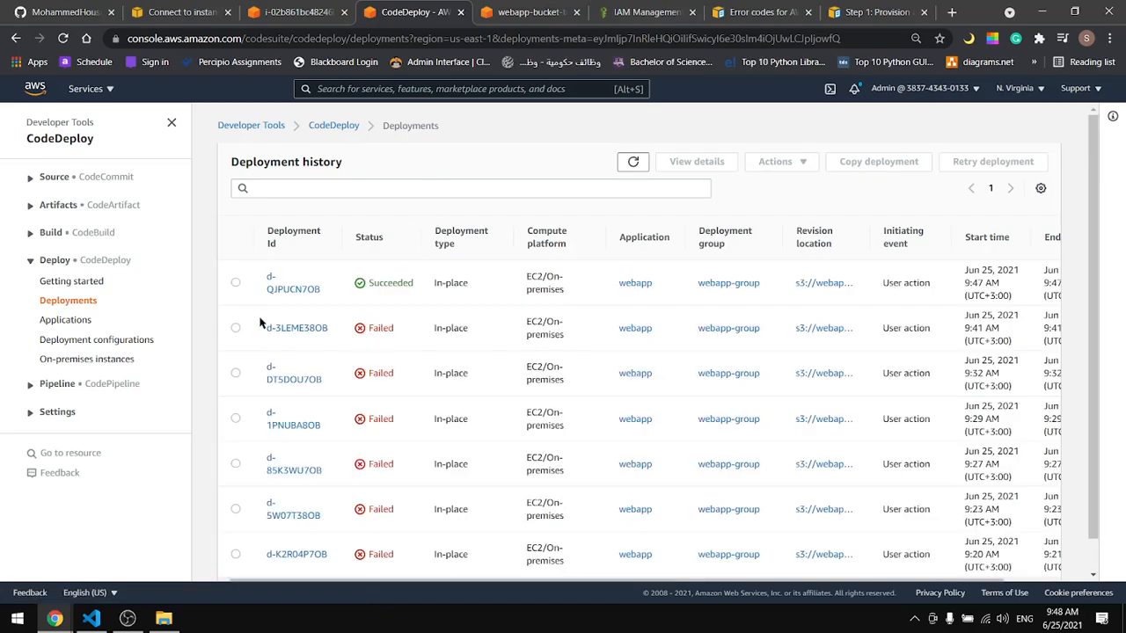
pyautogui.click(66, 321)
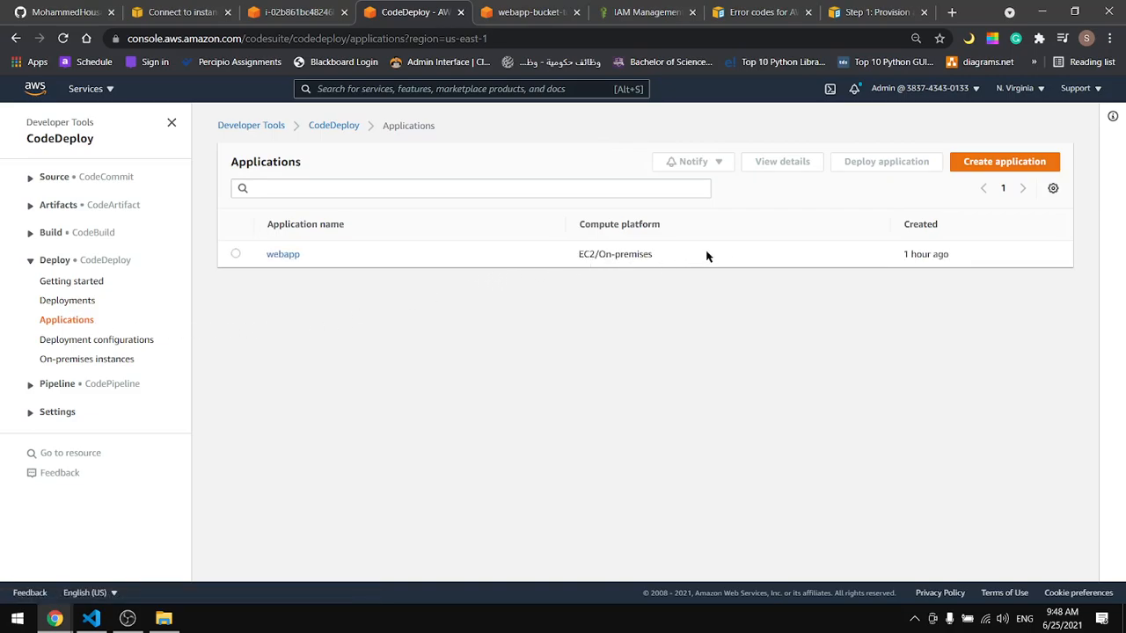
pyautogui.click(278, 258)
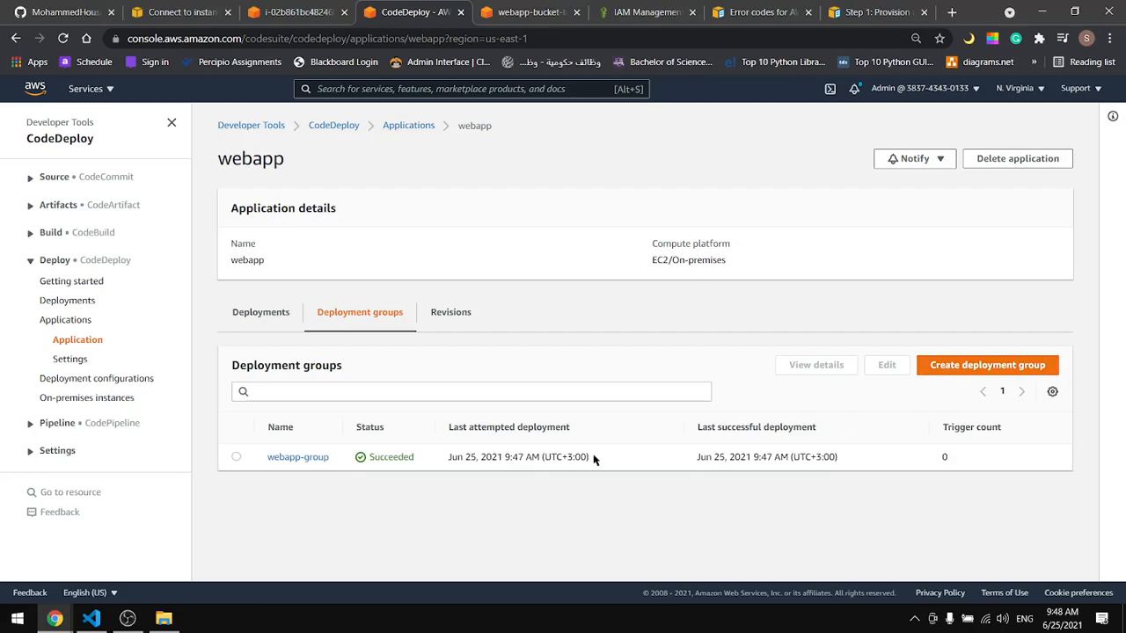
pyautogui.click(299, 458)
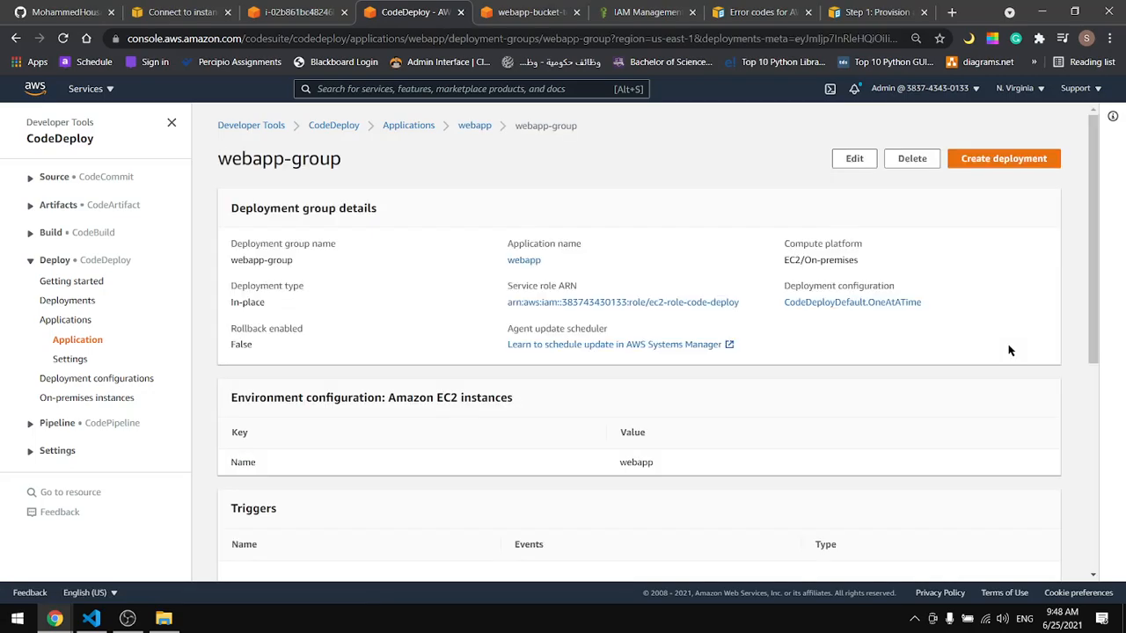
pyautogui.click(1011, 156)
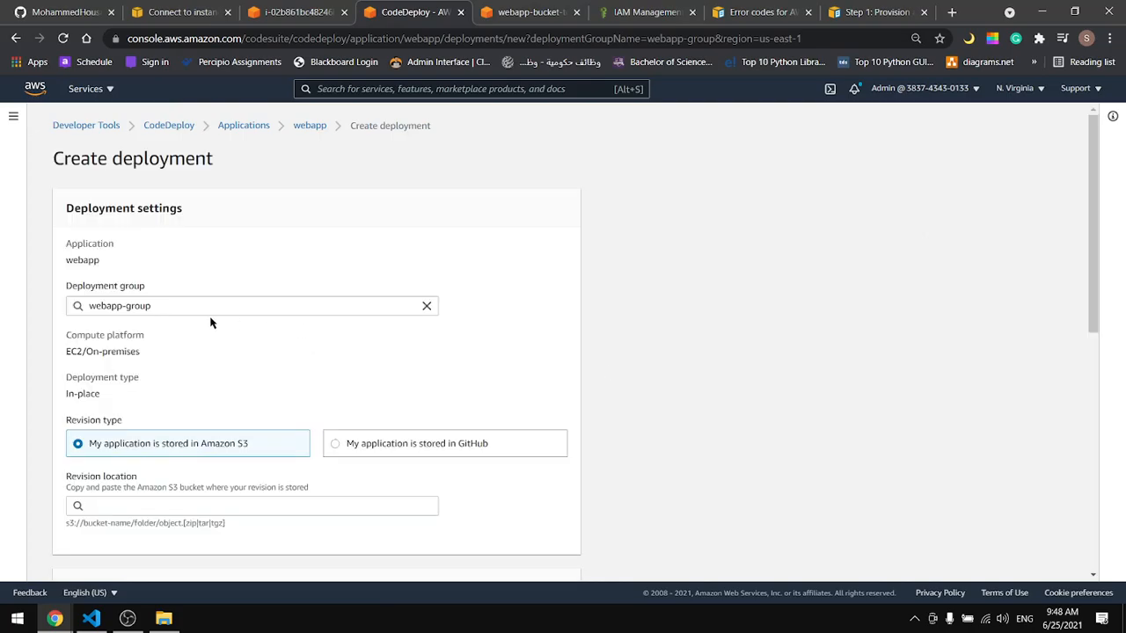
# Compare the revision options with app.zip in webapp-bucket-test2 and choose the revision with version ID s3LY_SWVBh77qIZ84.PH4LJu9ctRNBv7
pyautogui.scroll(-2, 211, 320)
pyautogui.click(129, 354)
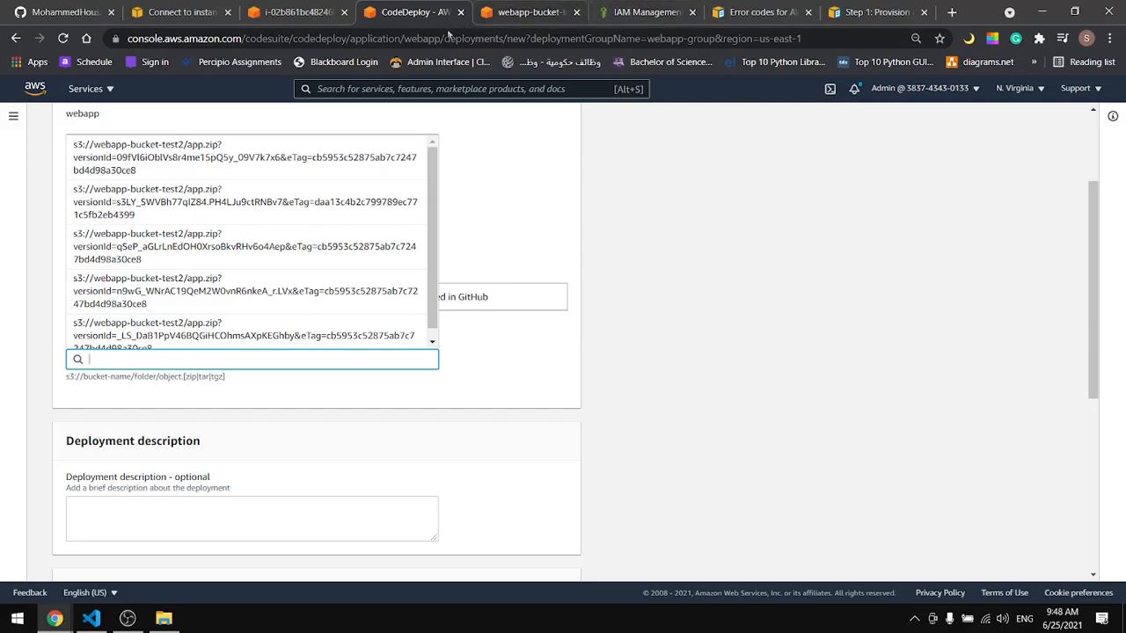
pyautogui.scroll(1, 191, 304)
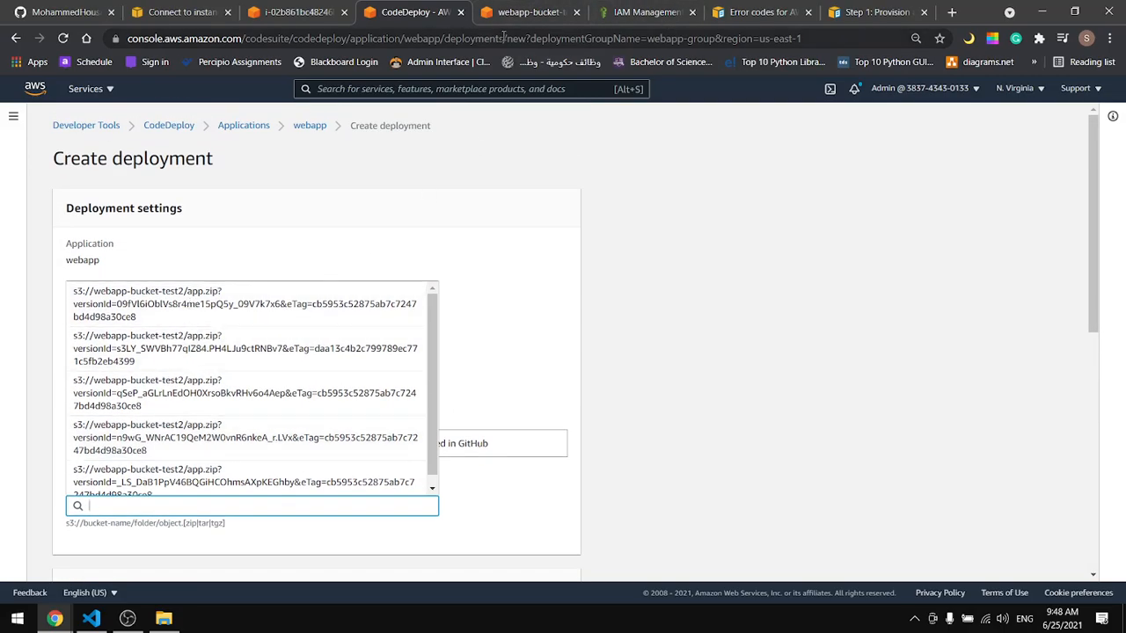
pyautogui.click(506, 12)
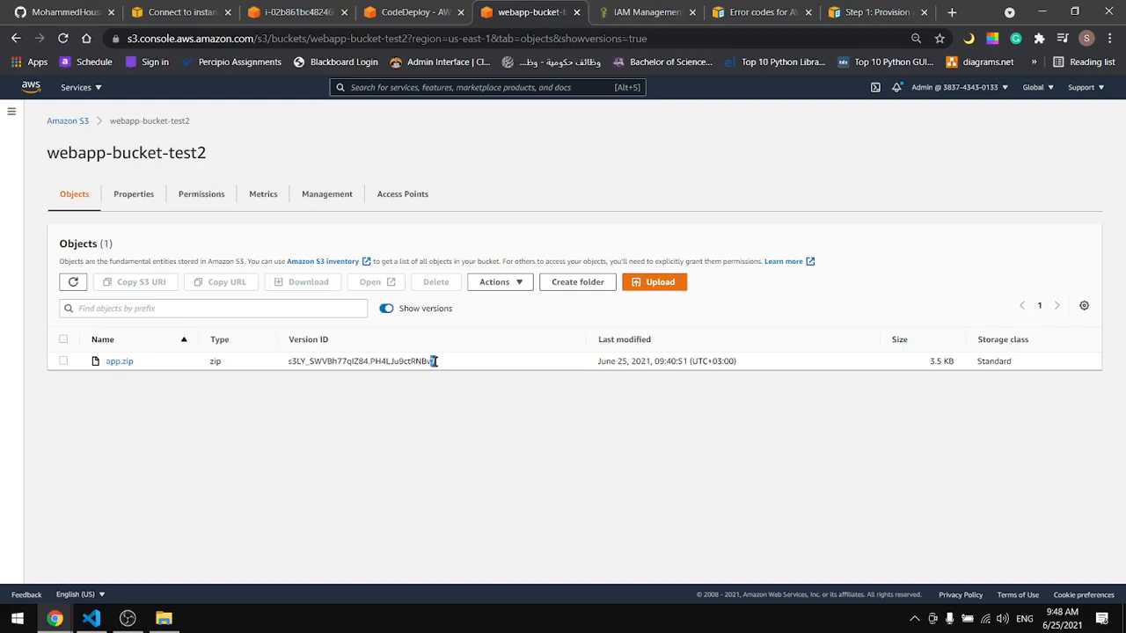
pyautogui.click(400, 19)
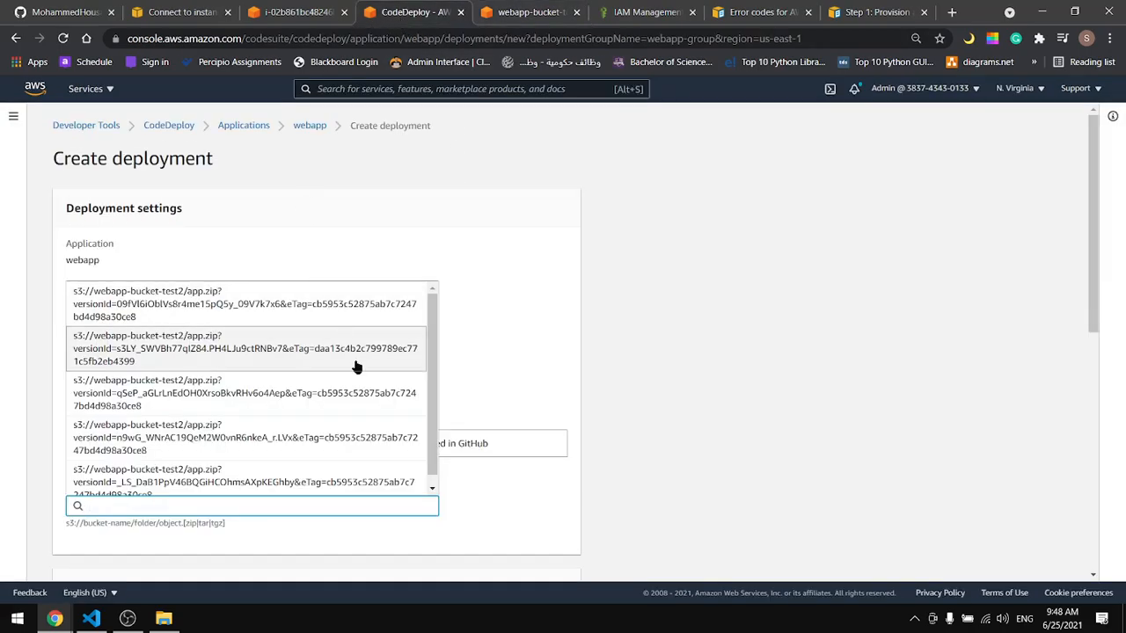
pyautogui.click(291, 348)
# Create the deployment, leaving the description empty and the additional behavior settings at their defaults
pyautogui.scroll(-4, 314, 430)
pyautogui.scroll(-3, 313, 434)
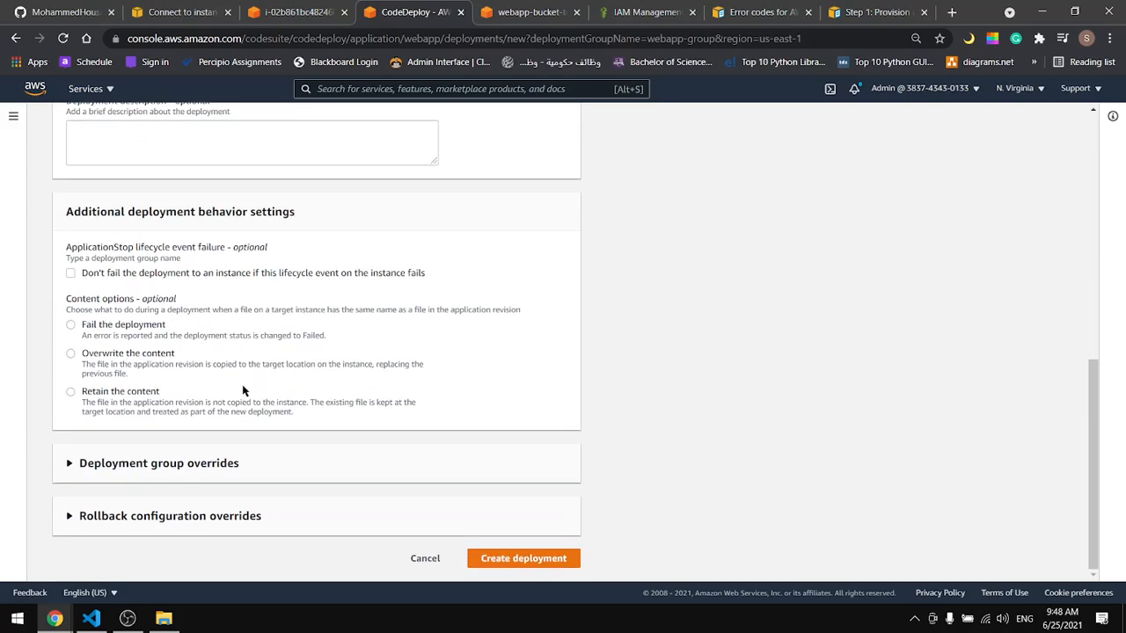
pyautogui.click(524, 558)
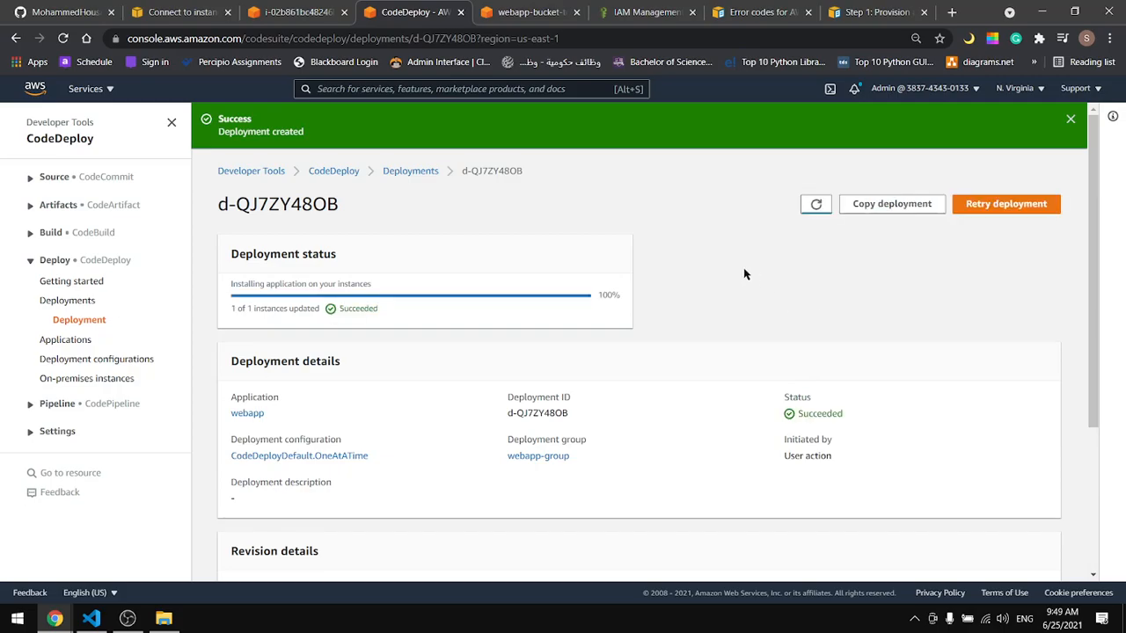
# Check the new deployment's status and close the EC2 terminal session
pyautogui.moveTo(377, 304); pyautogui.dragTo(340, 310)
pyautogui.click(723, 279)
pyautogui.click(267, 14)
pyautogui.click(344, 12)
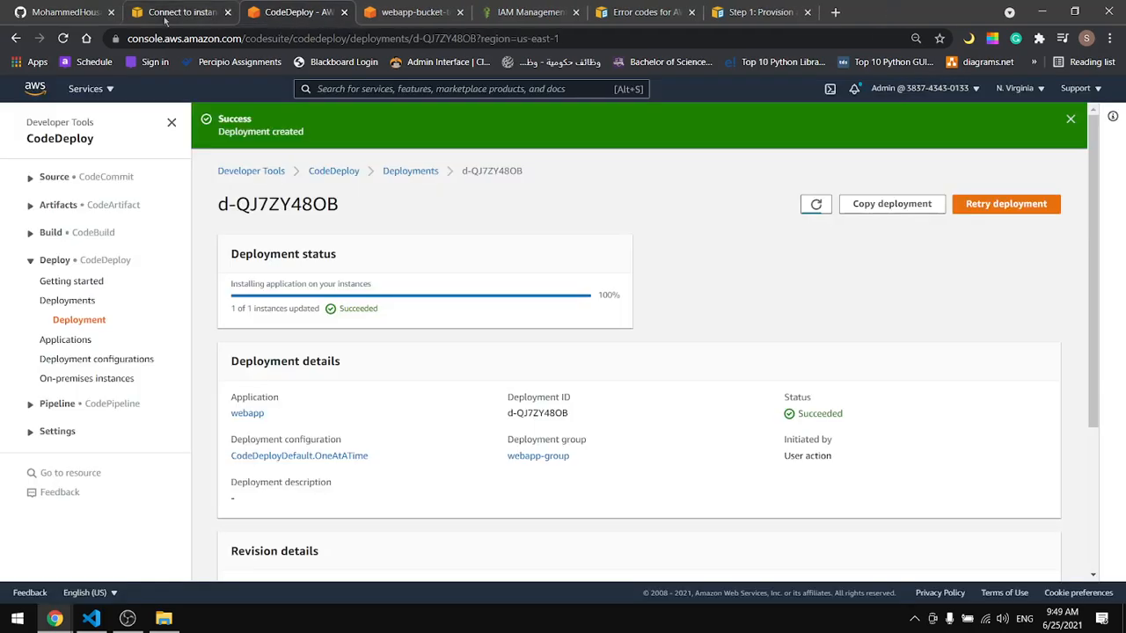
# Copy the EC2 instance's public IP address, 44.193.16.33, and open it in a new browser tab
pyautogui.click(162, 14)
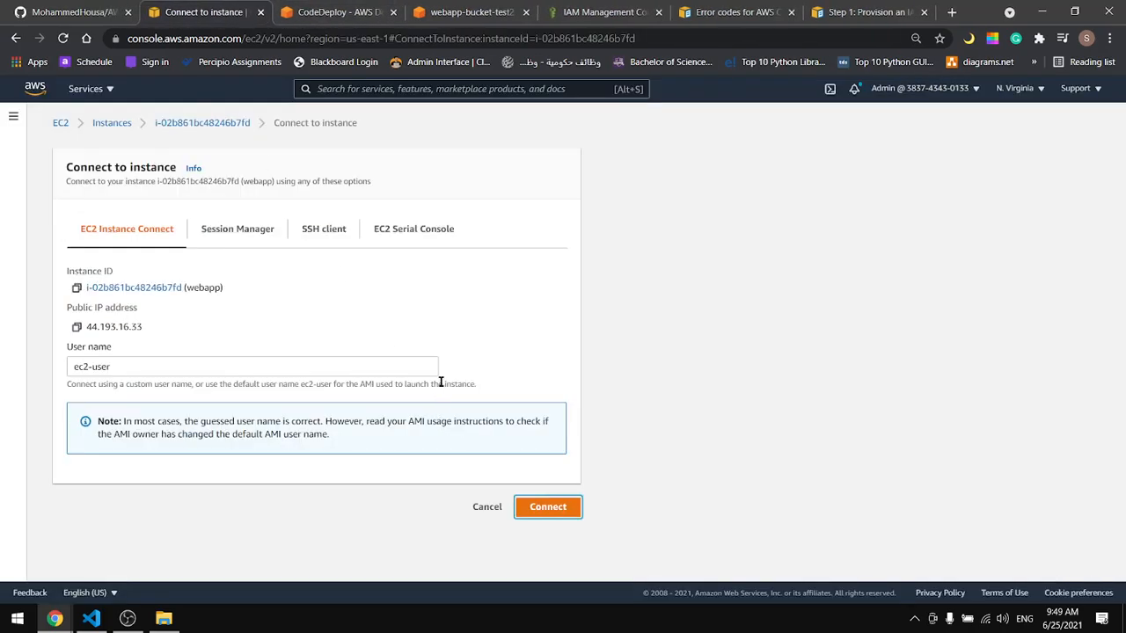
pyautogui.click(77, 327)
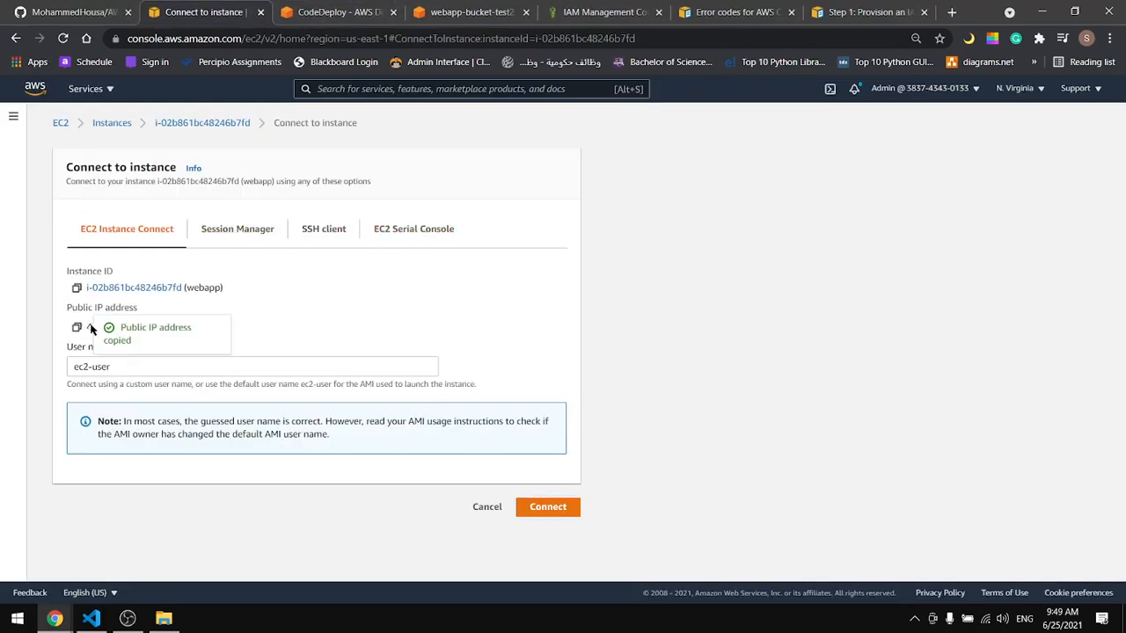
pyautogui.click(964, 12)
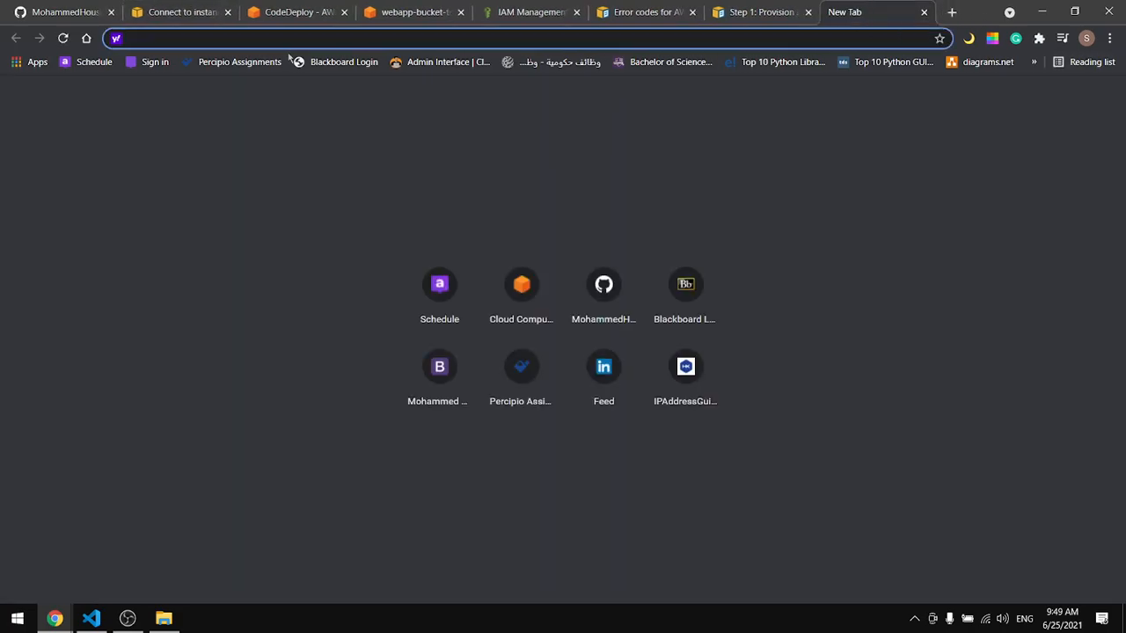
pyautogui.hotkey('ctrl', 'v')
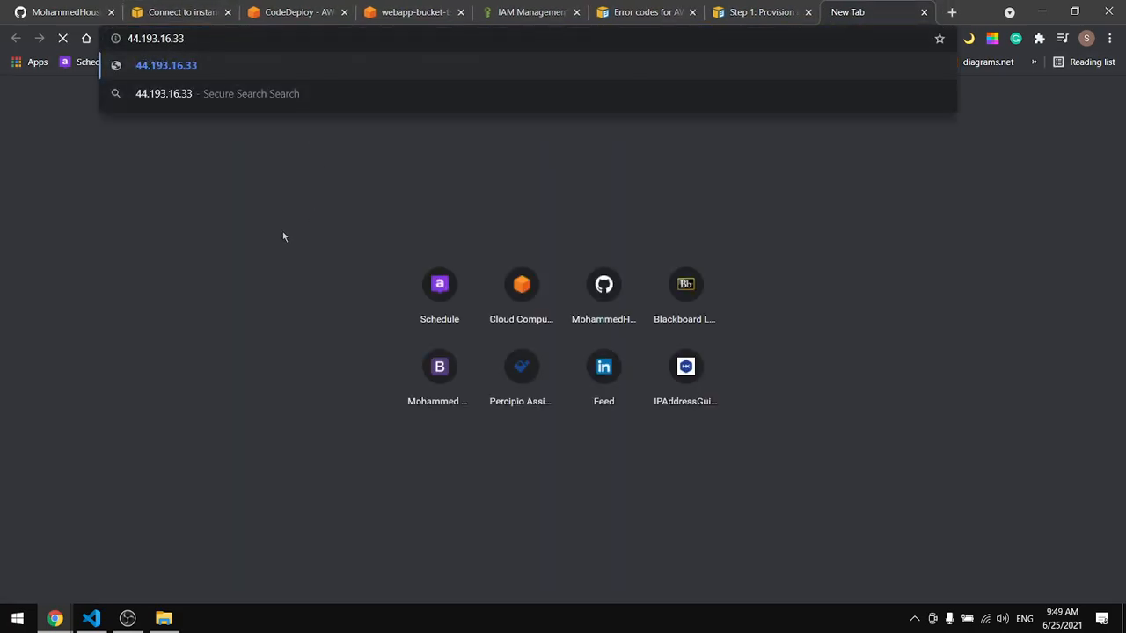
pyautogui.press('Return')
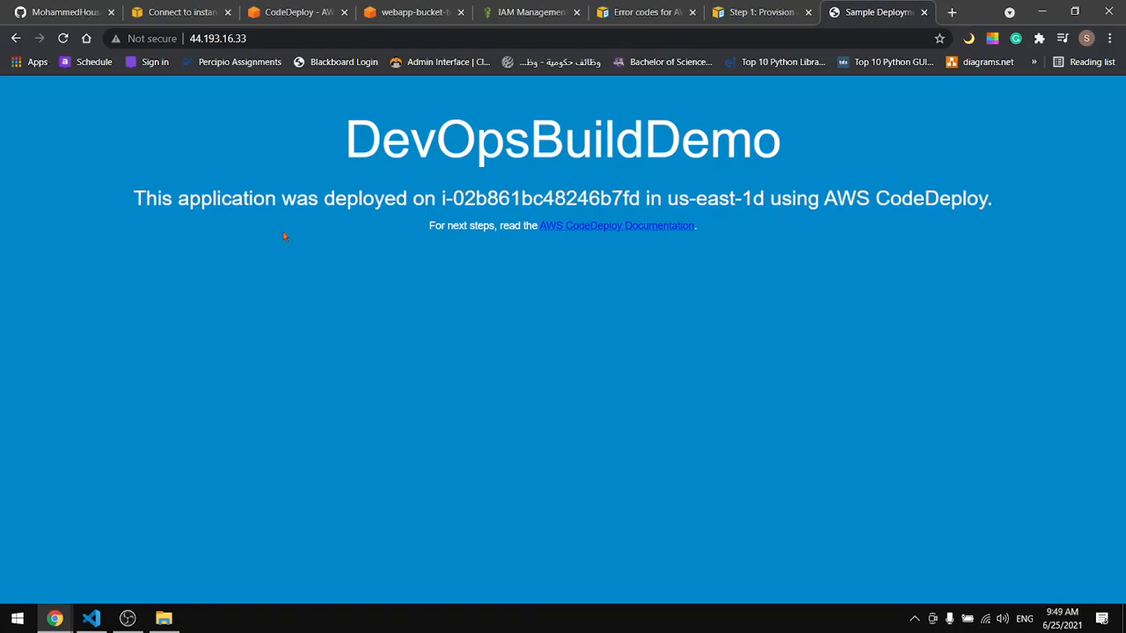